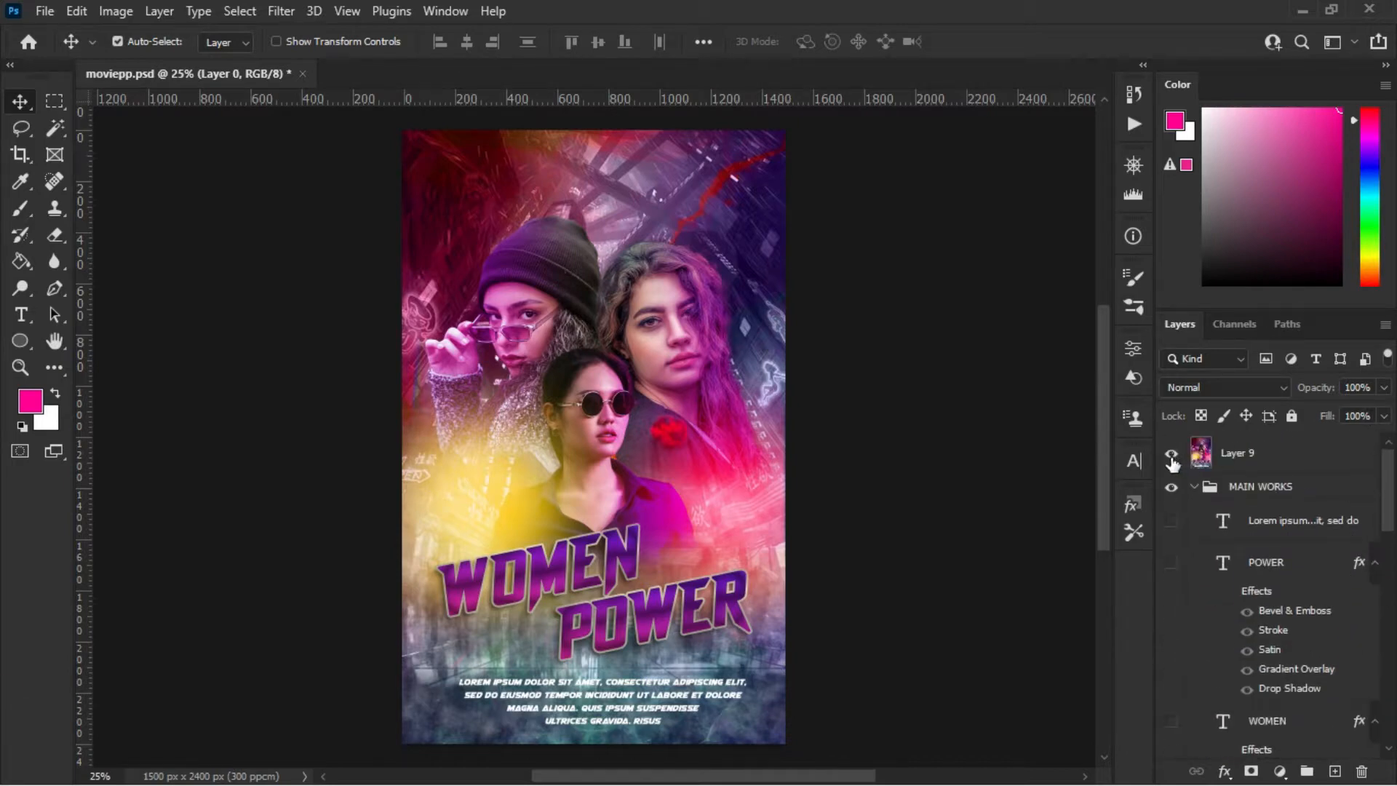
Hide the finished composite Layer 9 and show the texture_699_by_sirius_sdz_d90z02g layer directly above Layer 0.
click(1172, 456)
click(1238, 458)
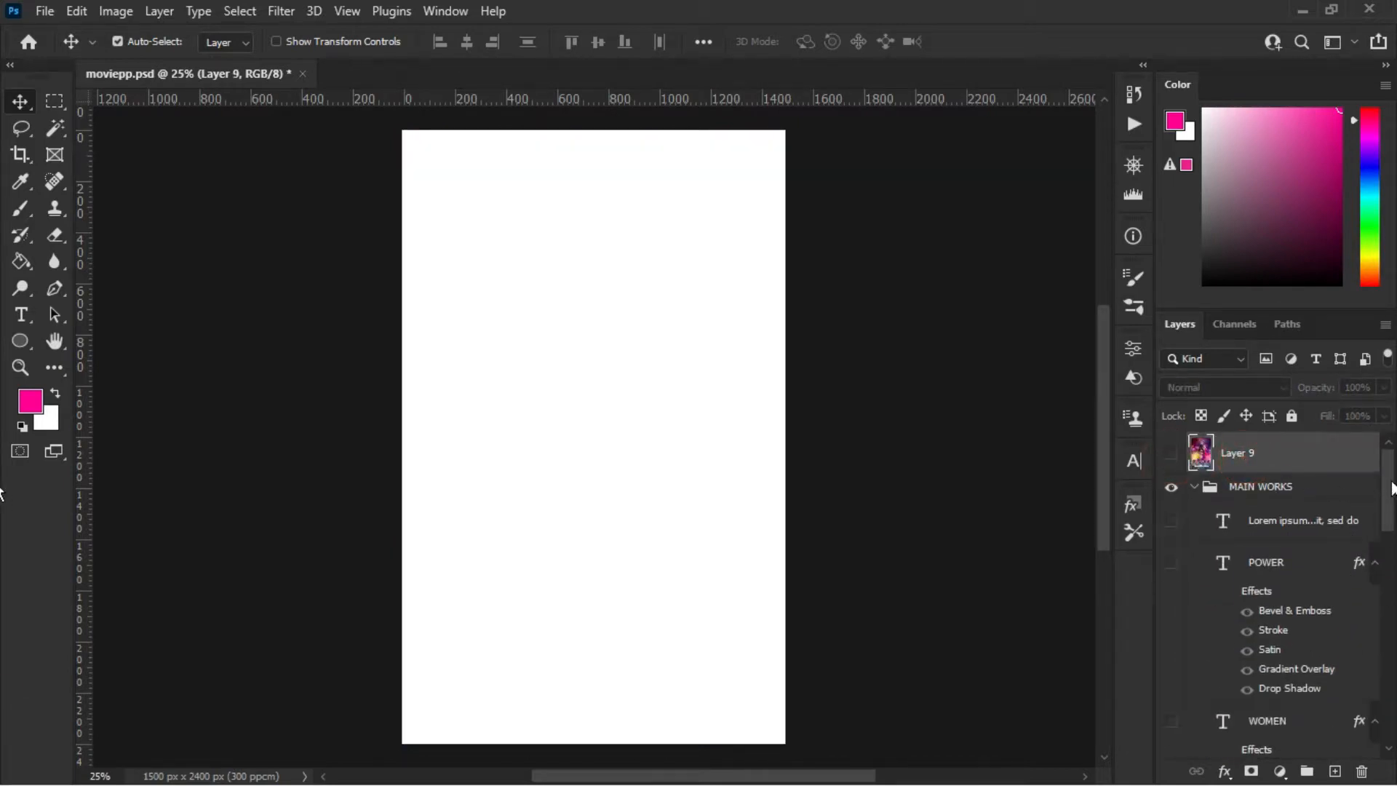
drag(1391, 486, 1392, 746)
click(1294, 741)
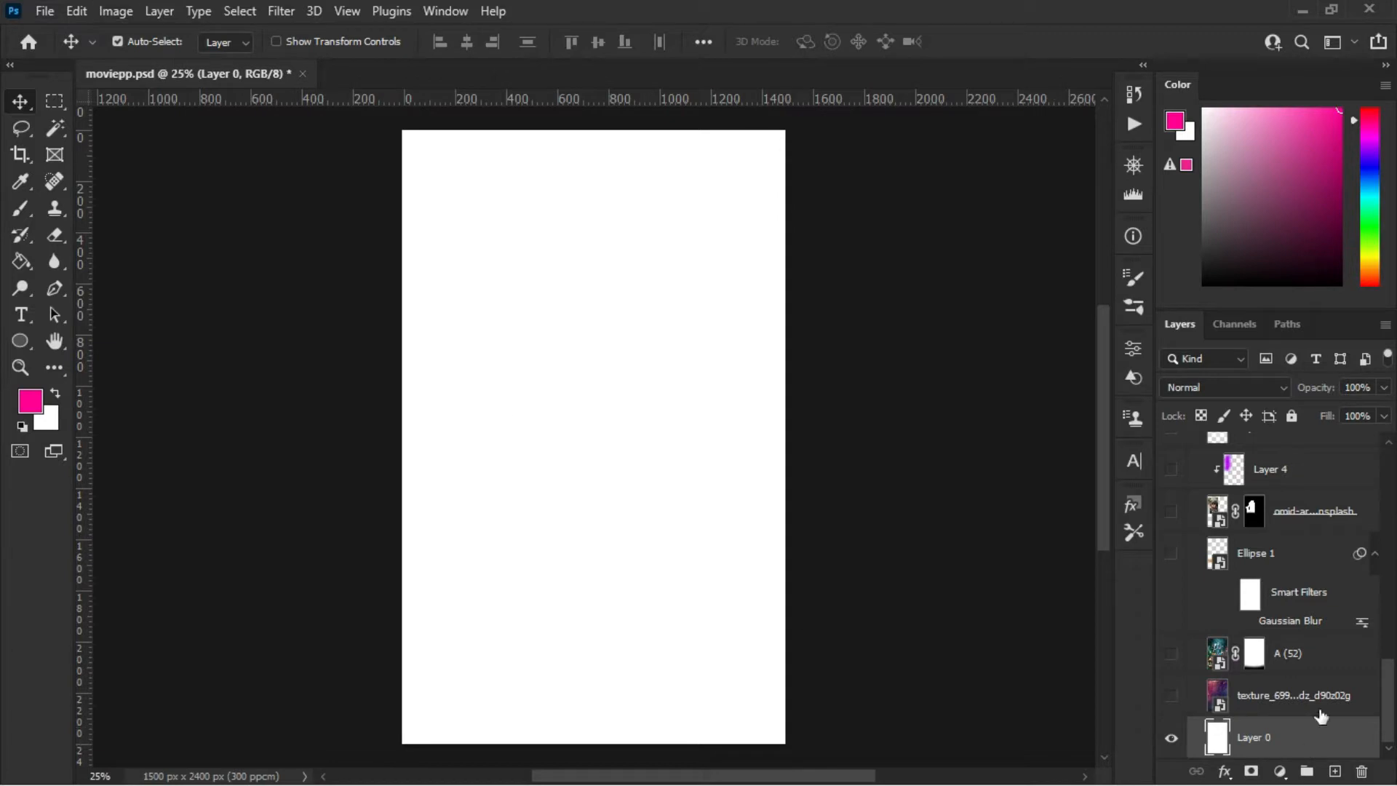
click(1279, 690)
click(1166, 694)
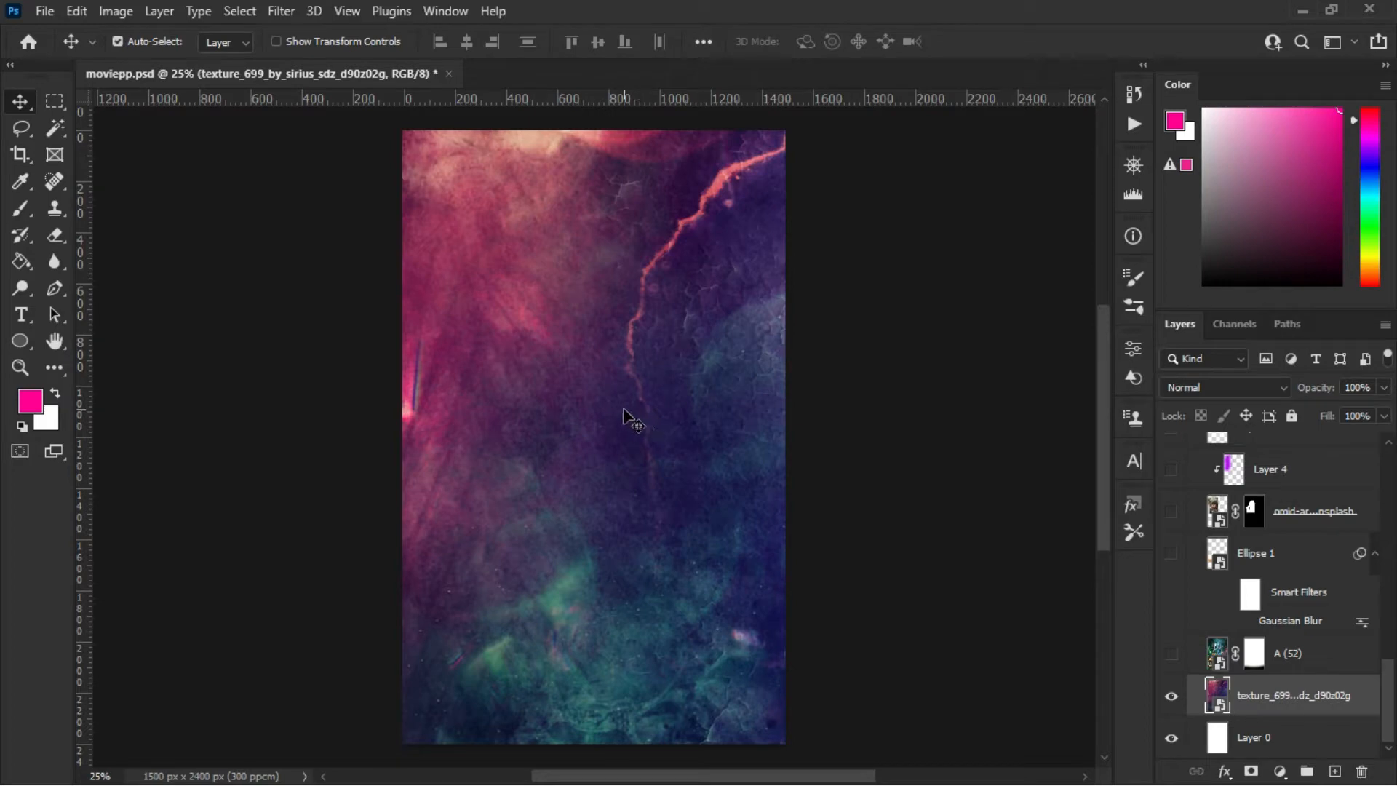
Place another embedded copy of texture_699_by_sirius_sdz_d90z02g scaled to 10.10%, and delete the duplicate texture layer.
click(45, 12)
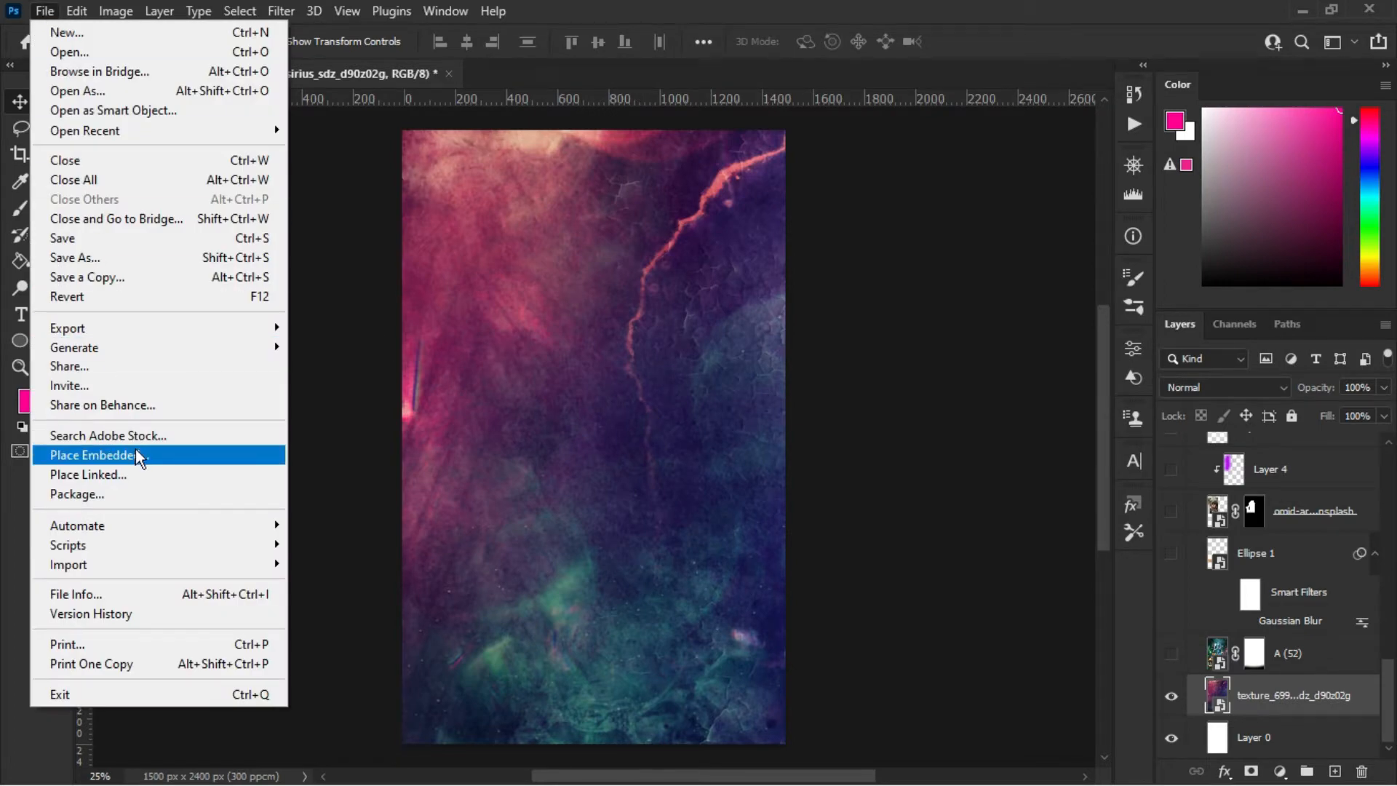
click(136, 454)
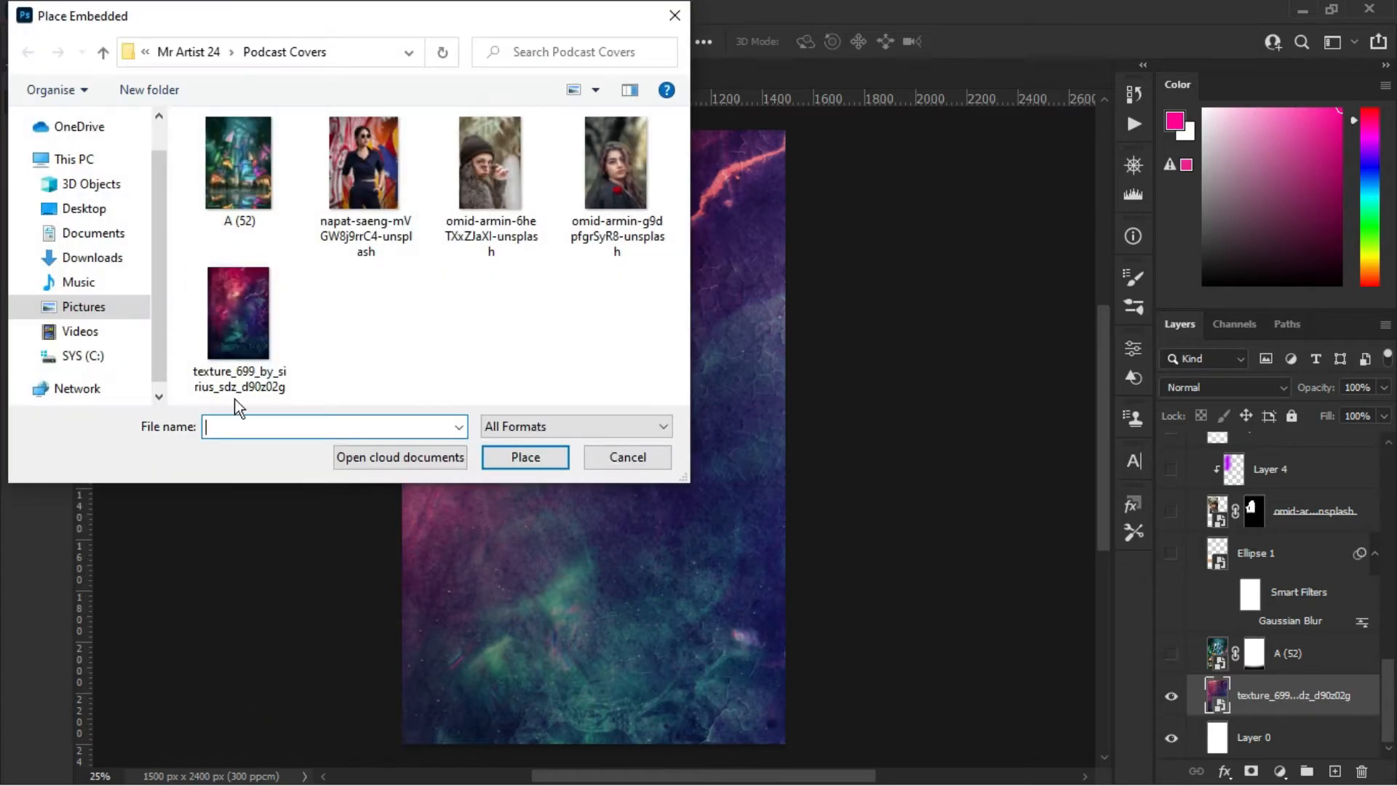
click(266, 360)
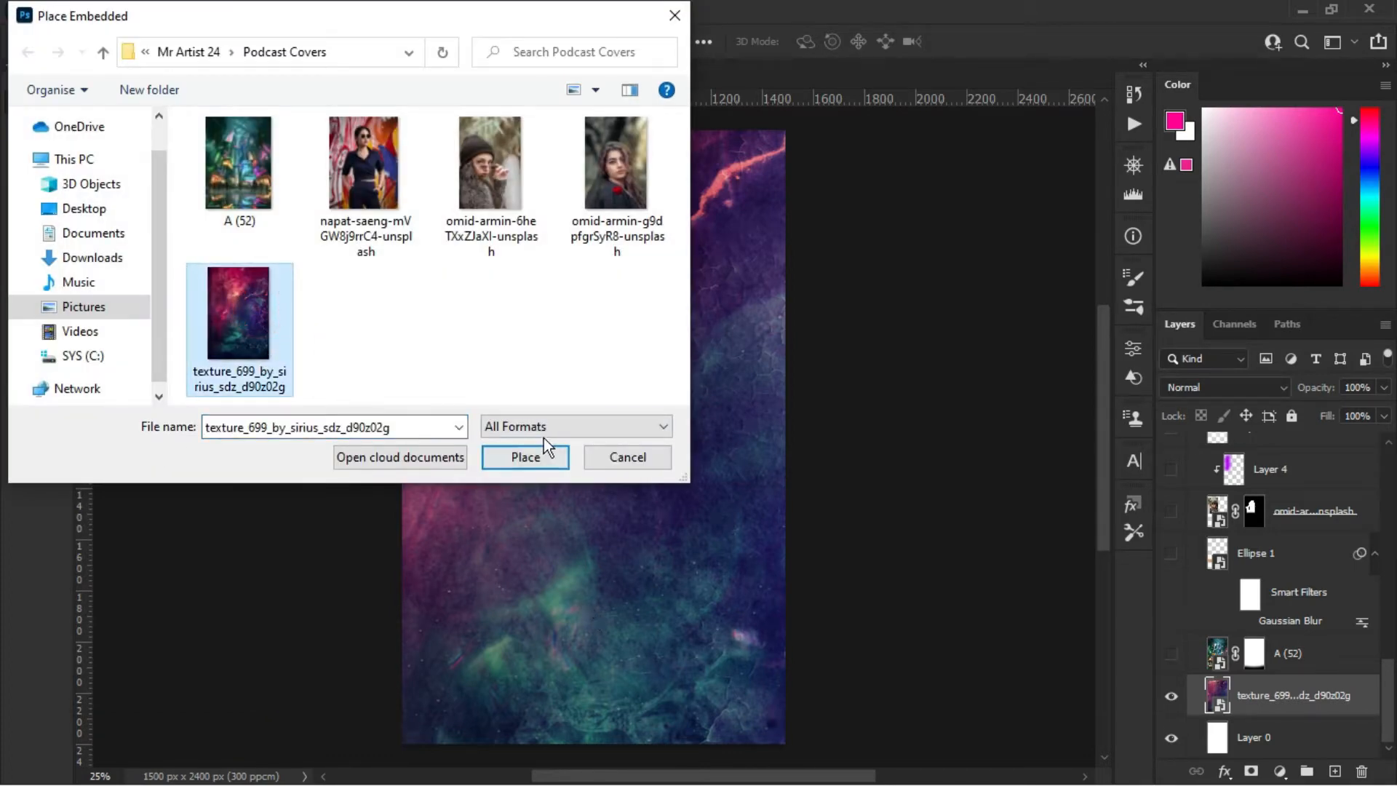
click(543, 466)
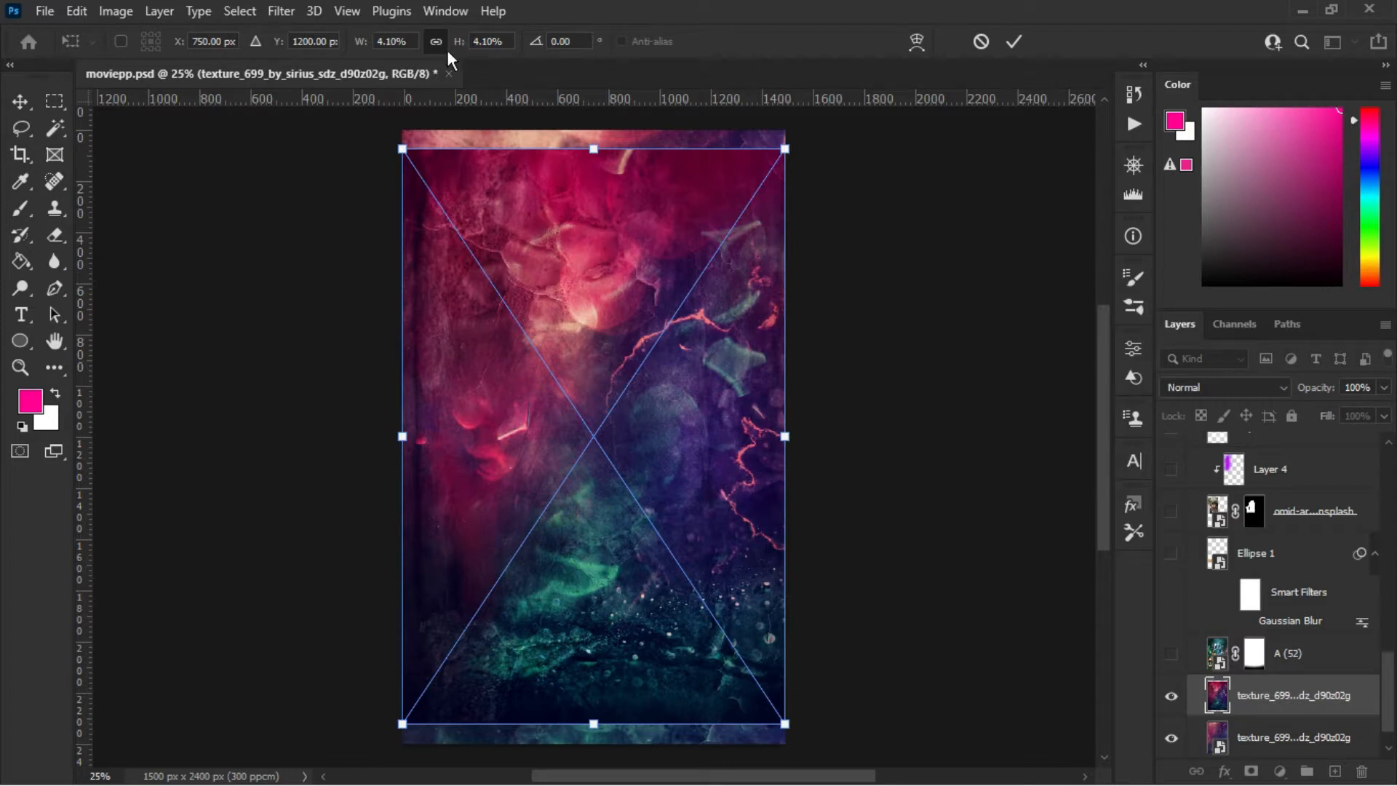
drag(454, 45, 472, 45)
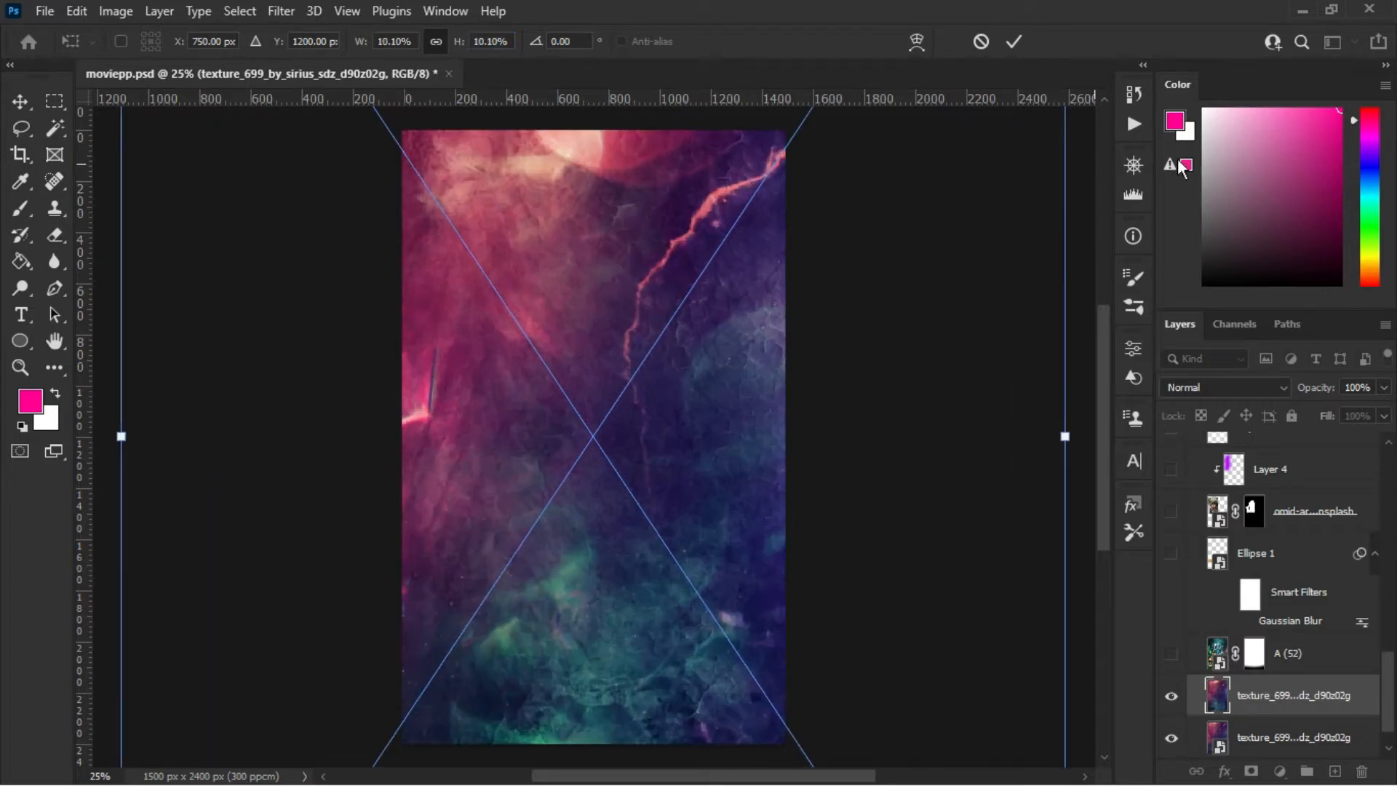
click(1010, 44)
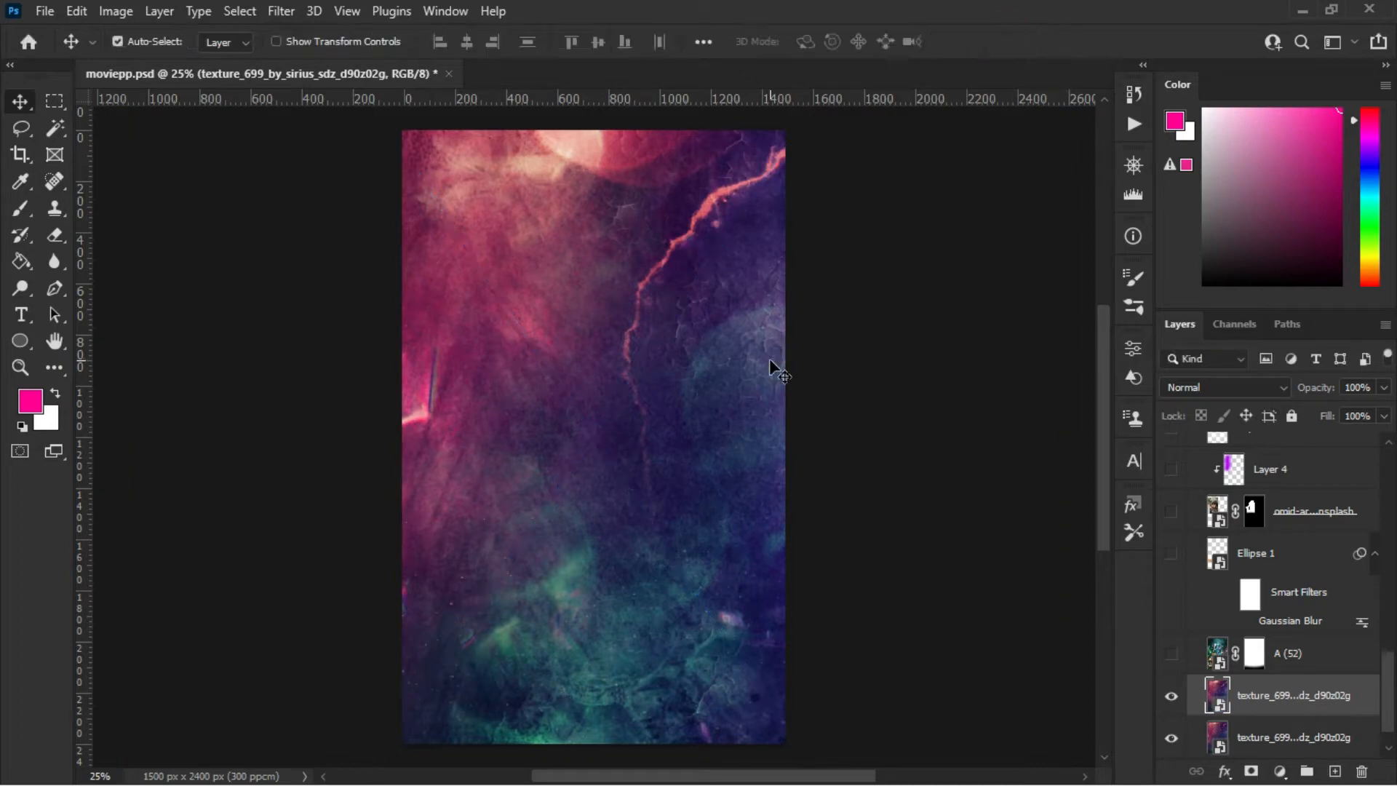
drag(1265, 739, 1362, 772)
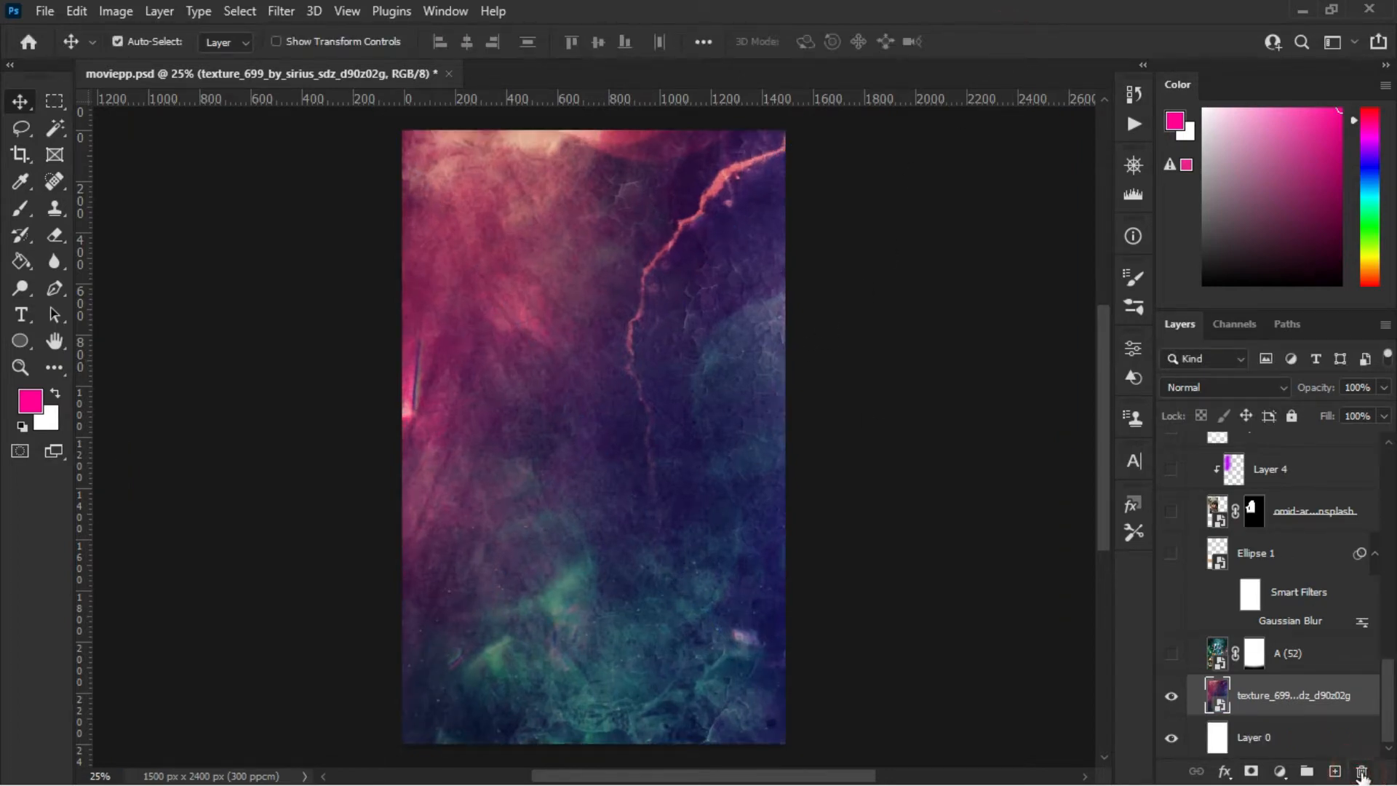
Show the A (52) city image layer above the texture layer.
double_click(1299, 659)
click(1266, 696)
click(1334, 643)
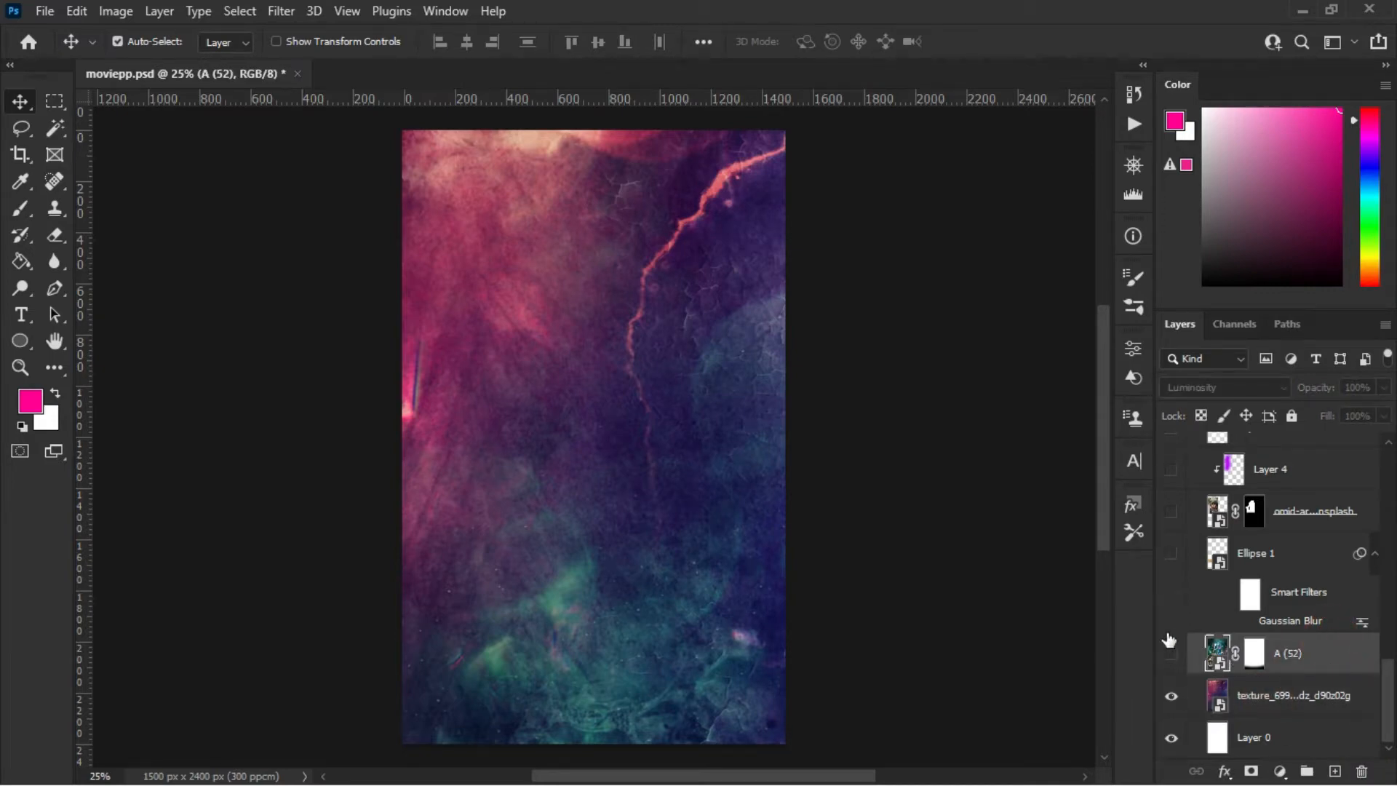
click(1172, 652)
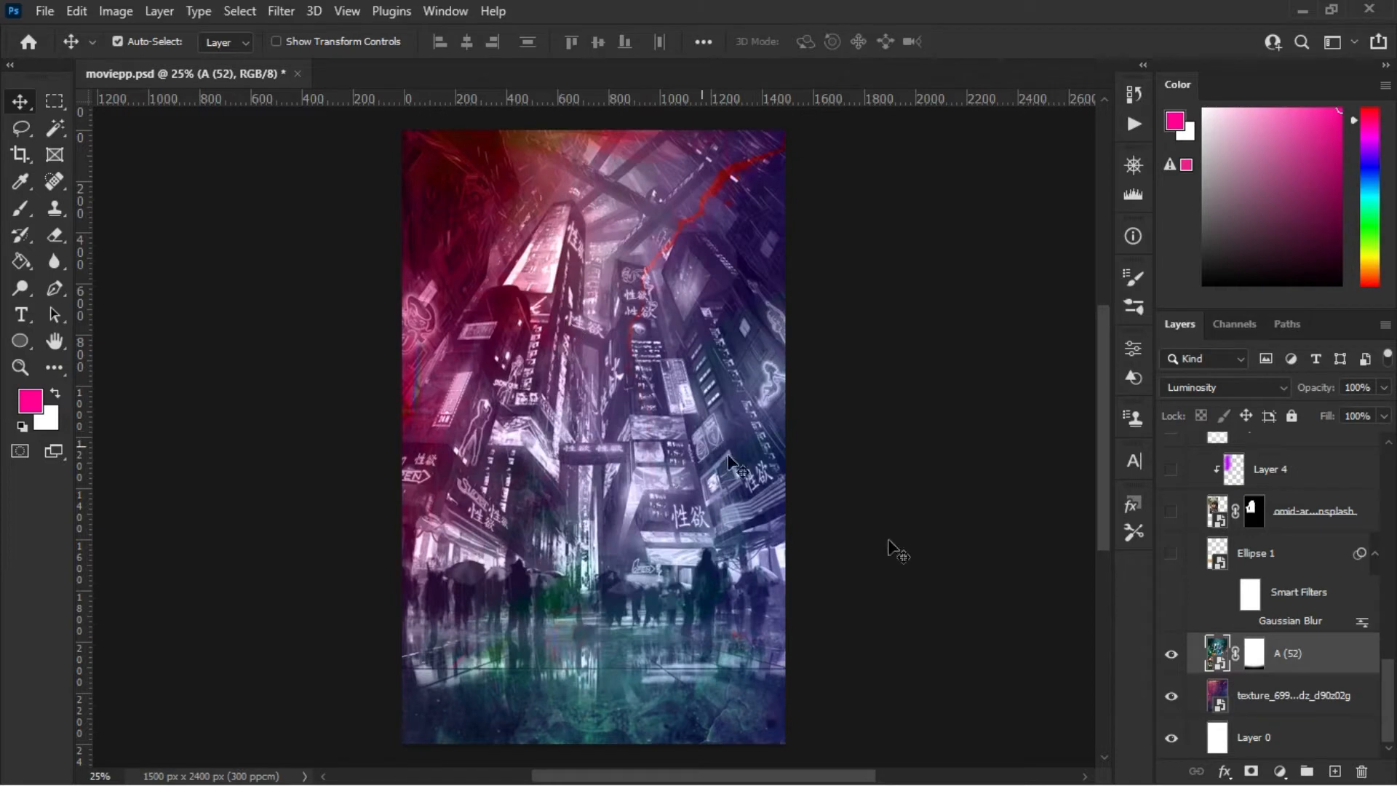
Set the A (52) layer's blend mode to Normal and try adding a second mask to it.
click(1235, 392)
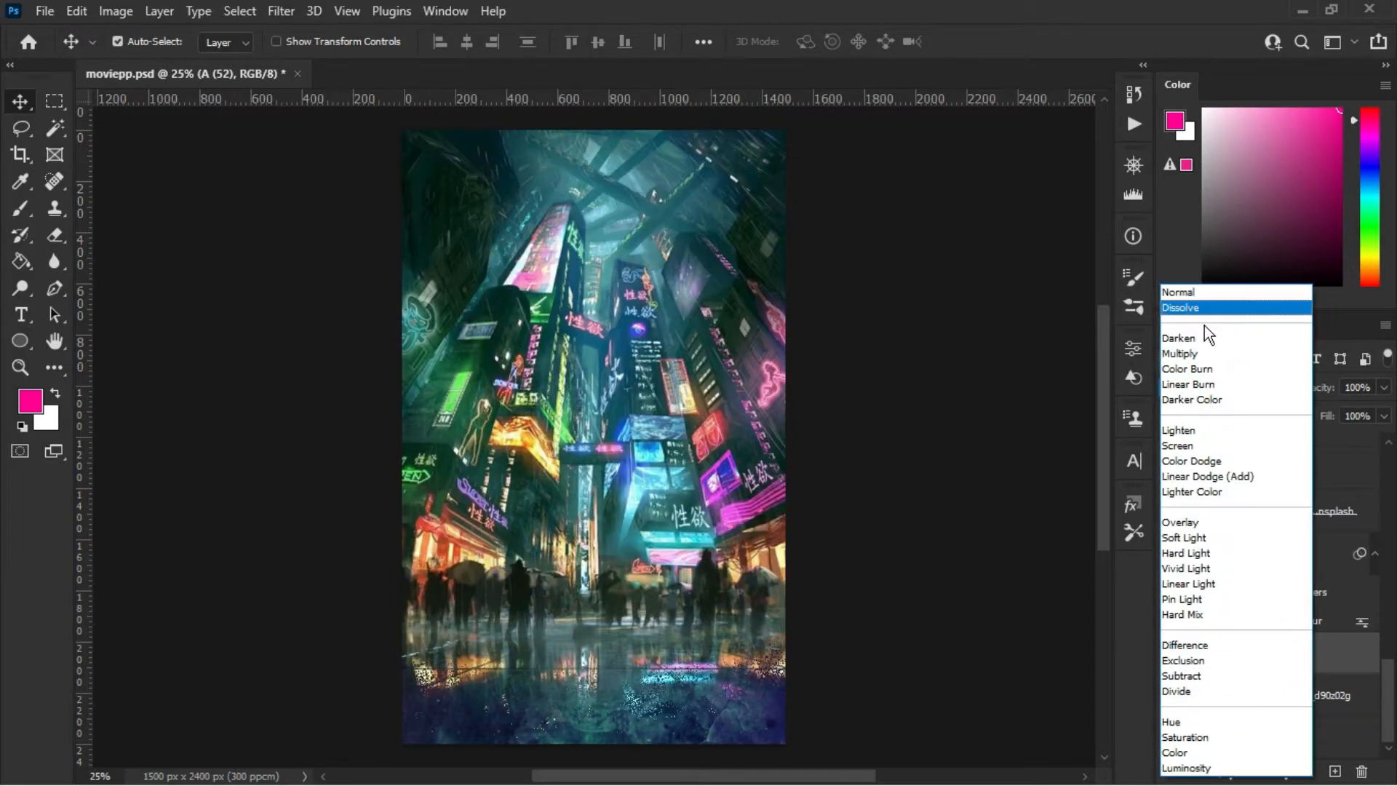
click(1203, 292)
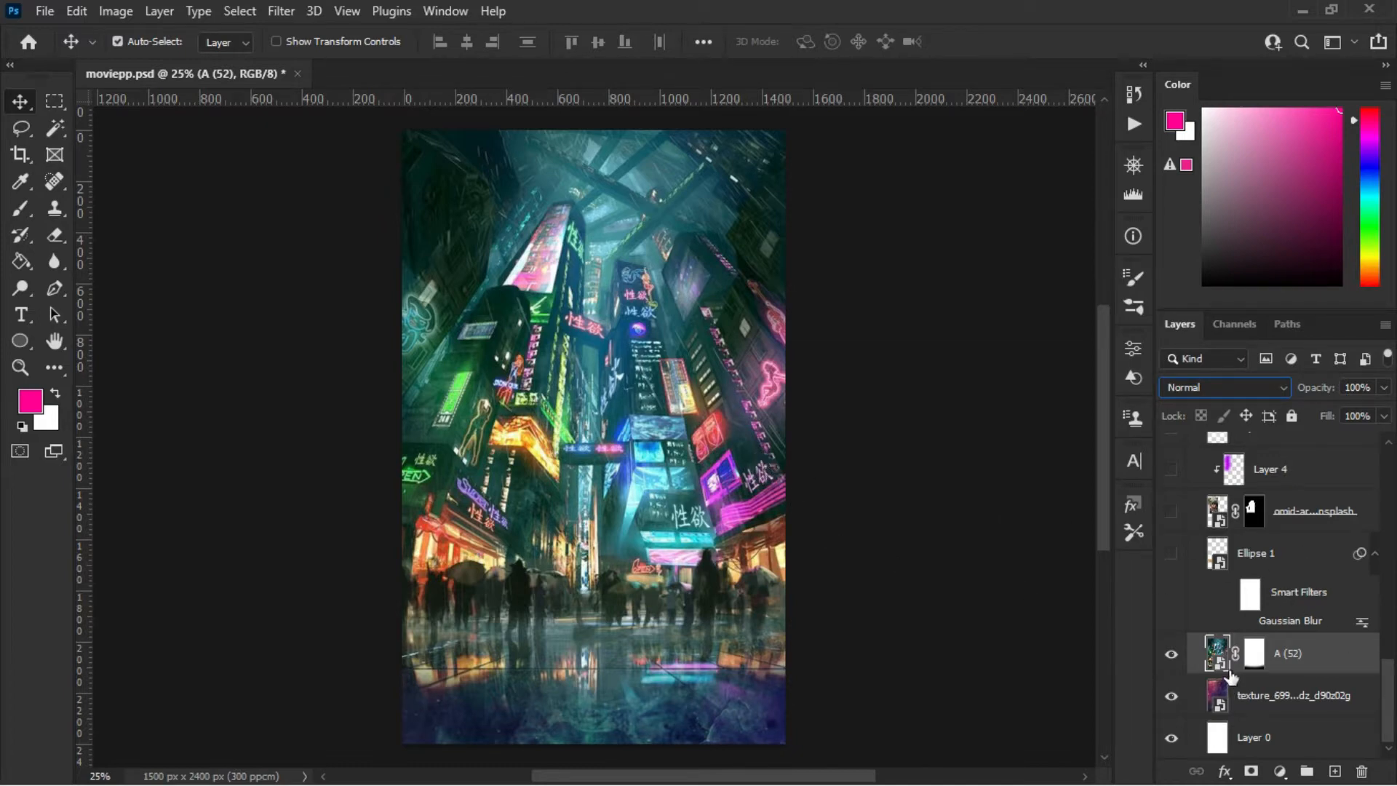
click(1255, 658)
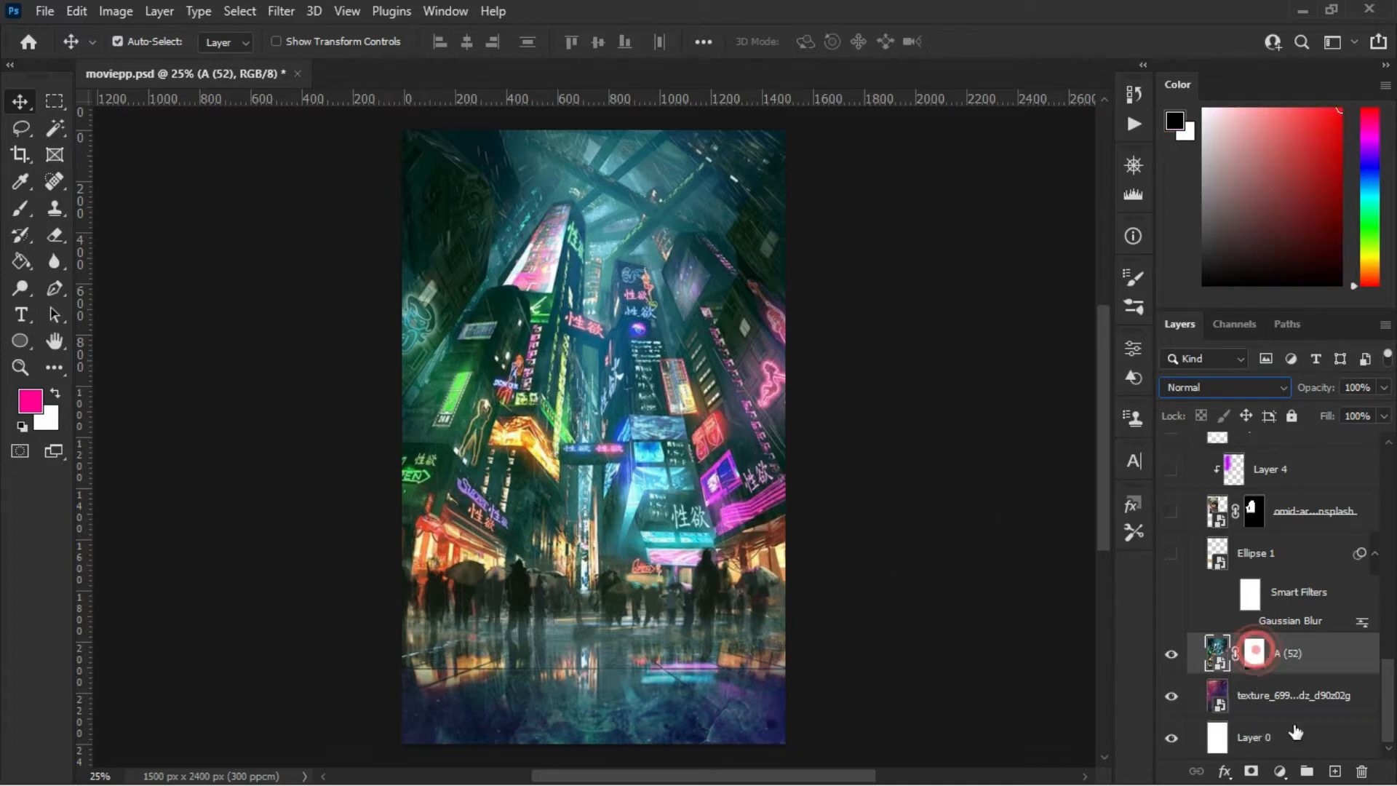
click(1249, 769)
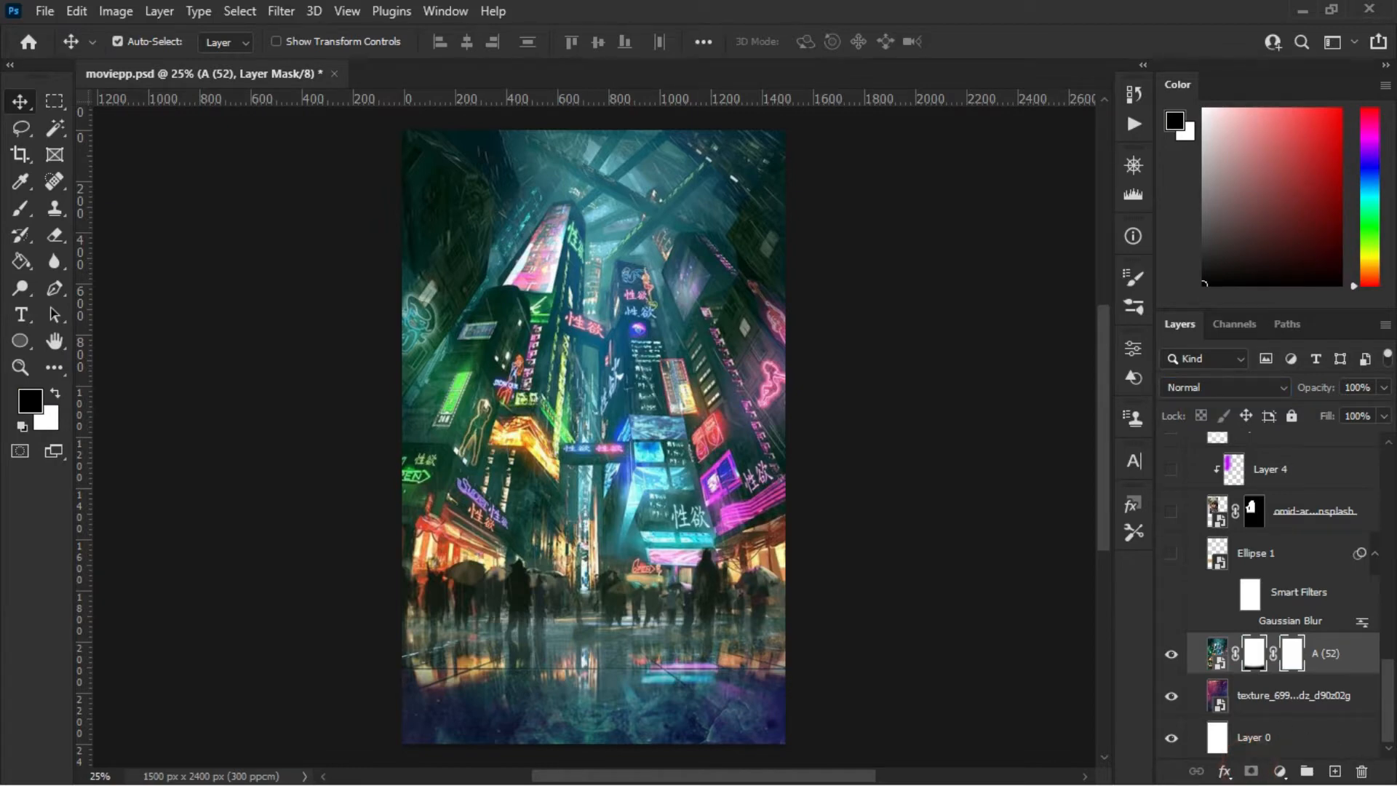
click(1361, 772)
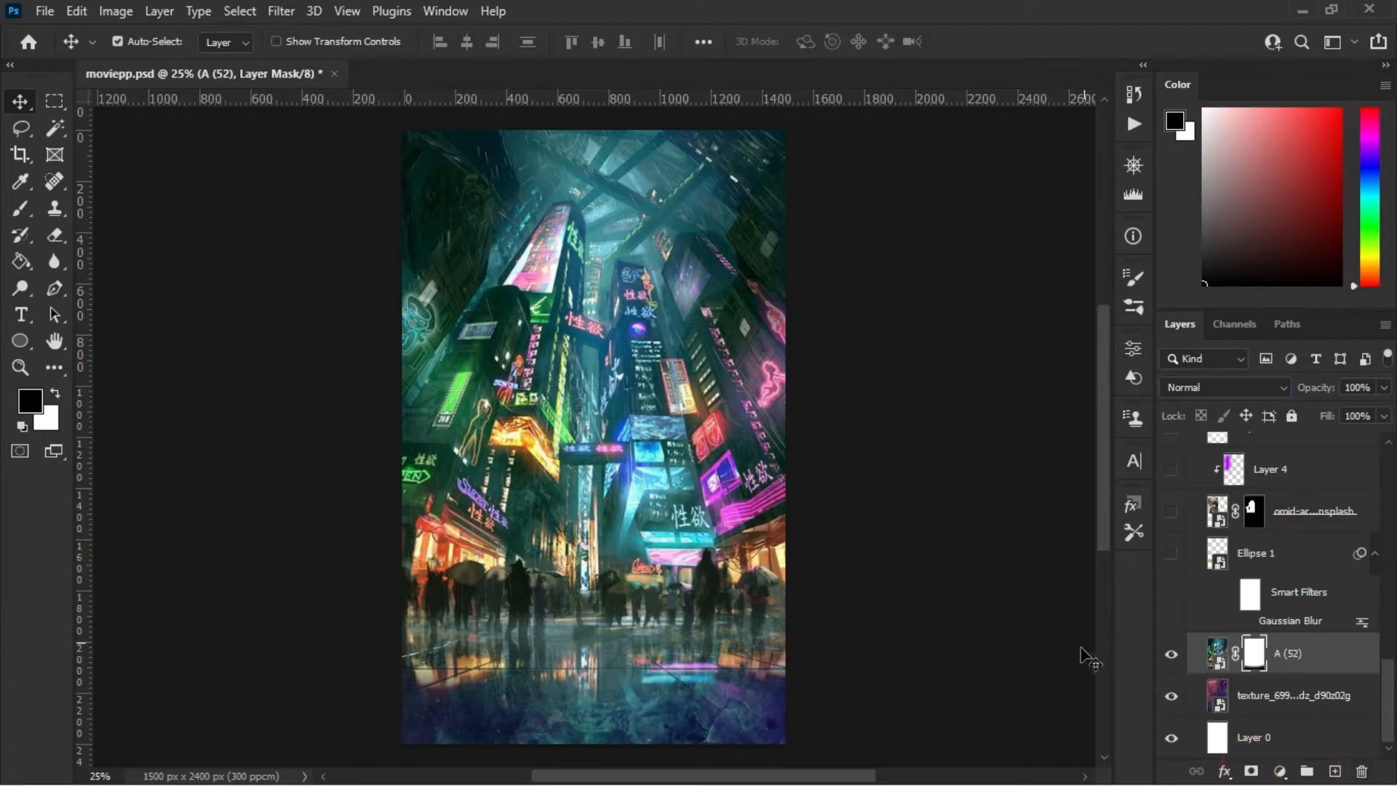
Set the A (52) layer's blend mode to Luminosity and return to the Move tool.
click(28, 218)
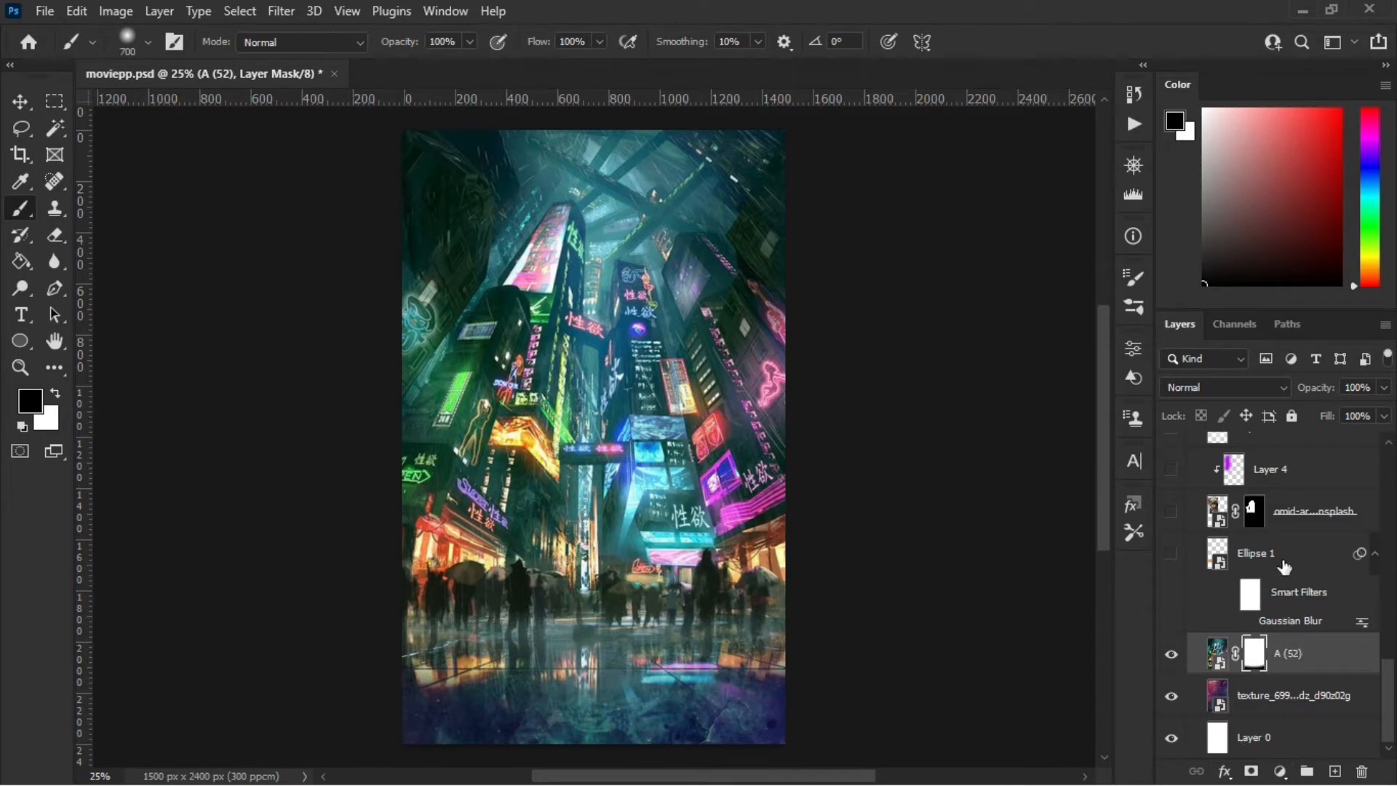
click(1266, 393)
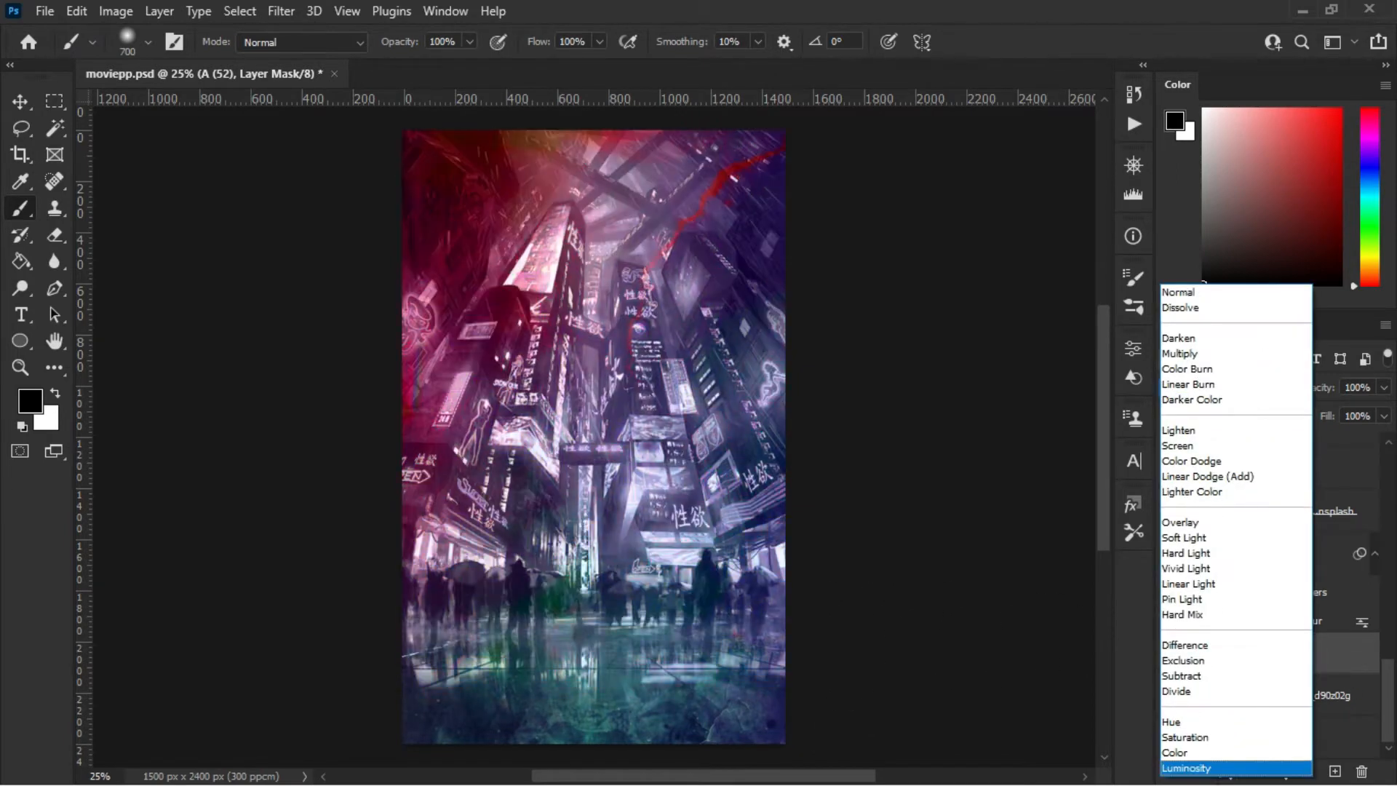
click(1211, 768)
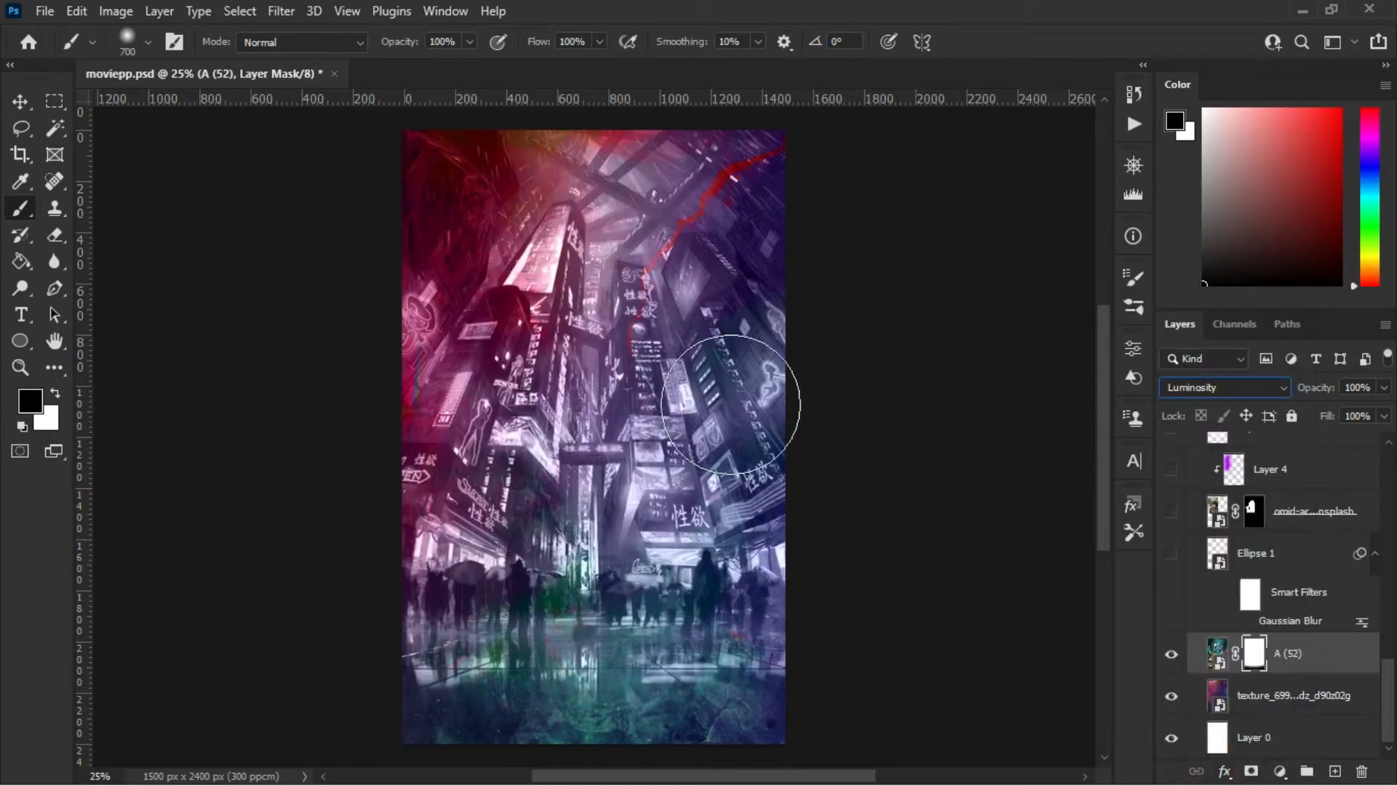
key(v)
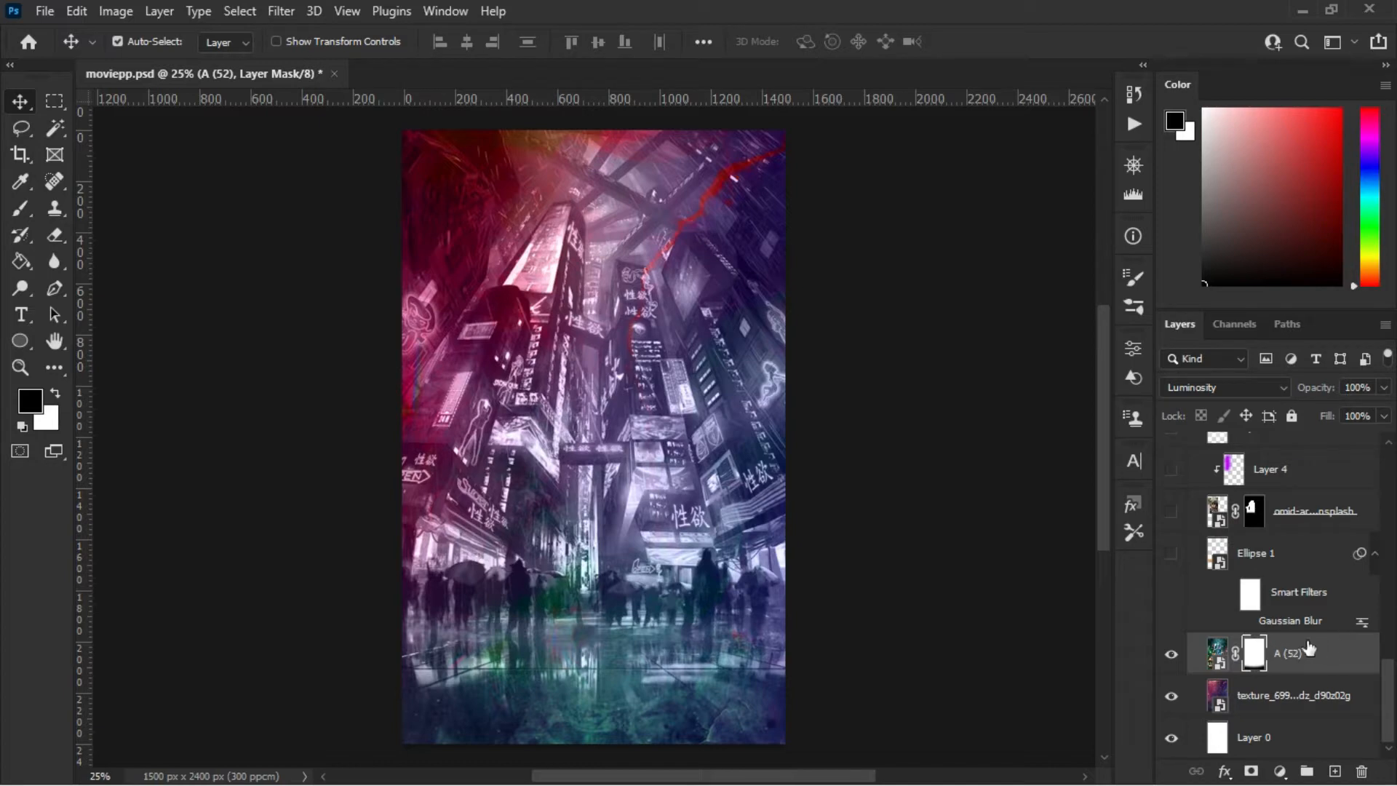
Show the three masked portrait layers: the woman in the beanie, Layer 1 with the red flower, and the woman in round sunglasses.
click(1287, 555)
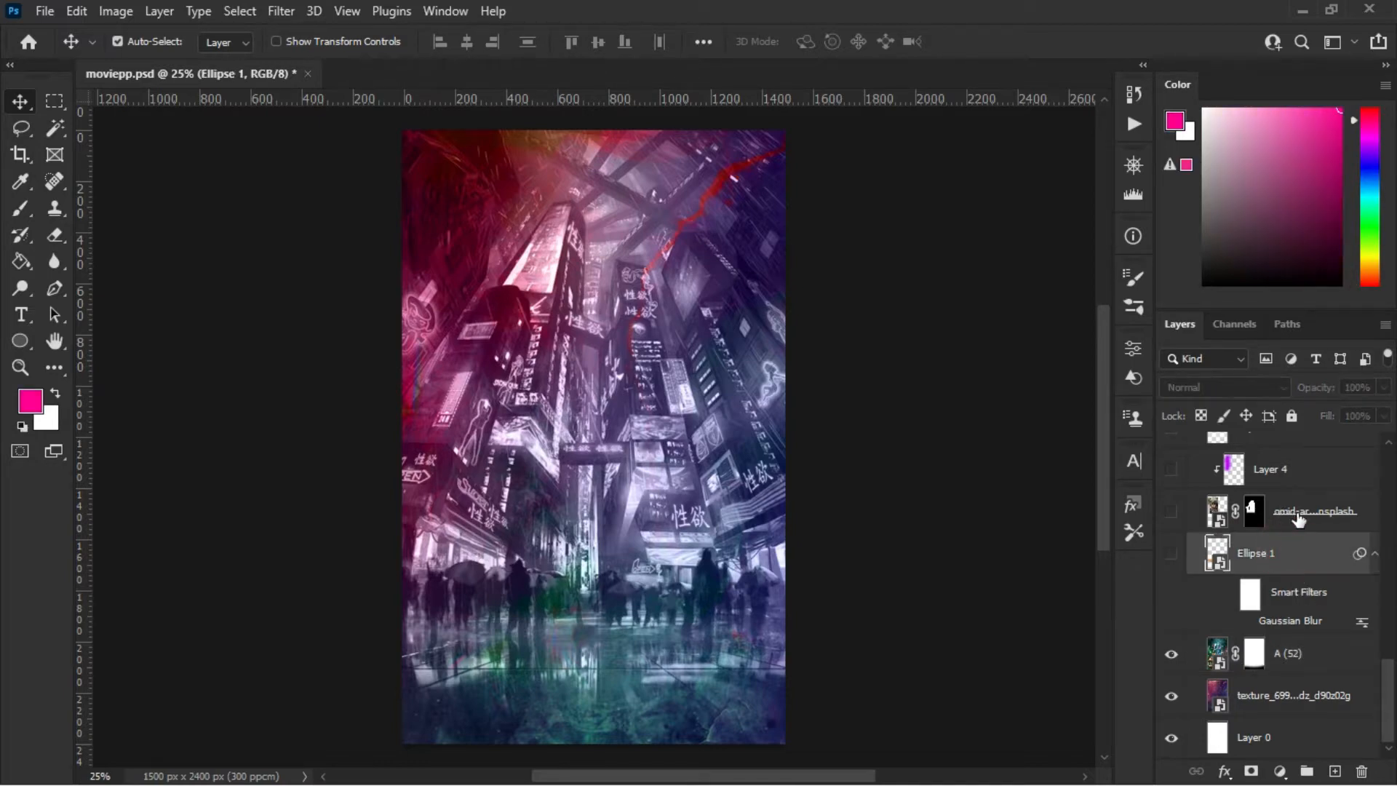
drag(1389, 680, 1386, 639)
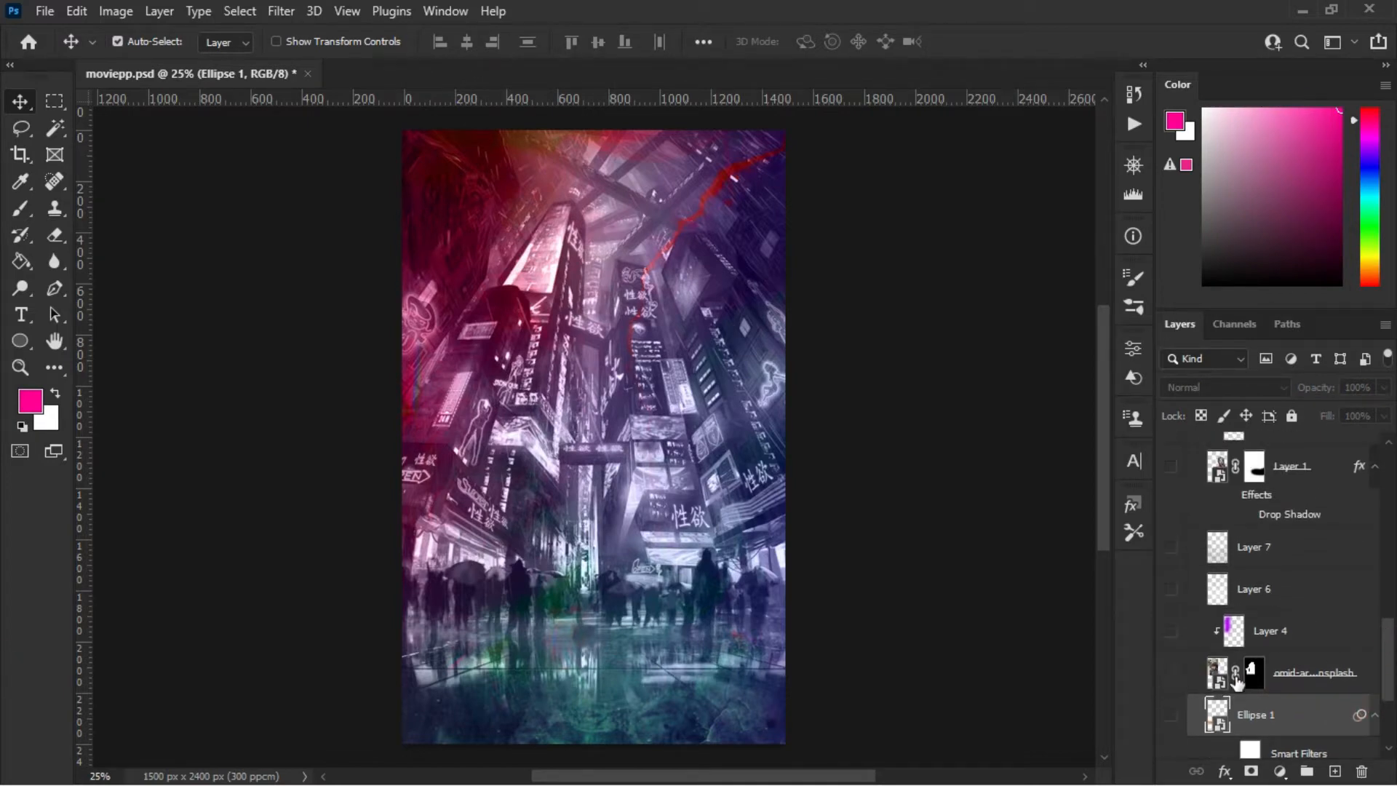
click(1298, 675)
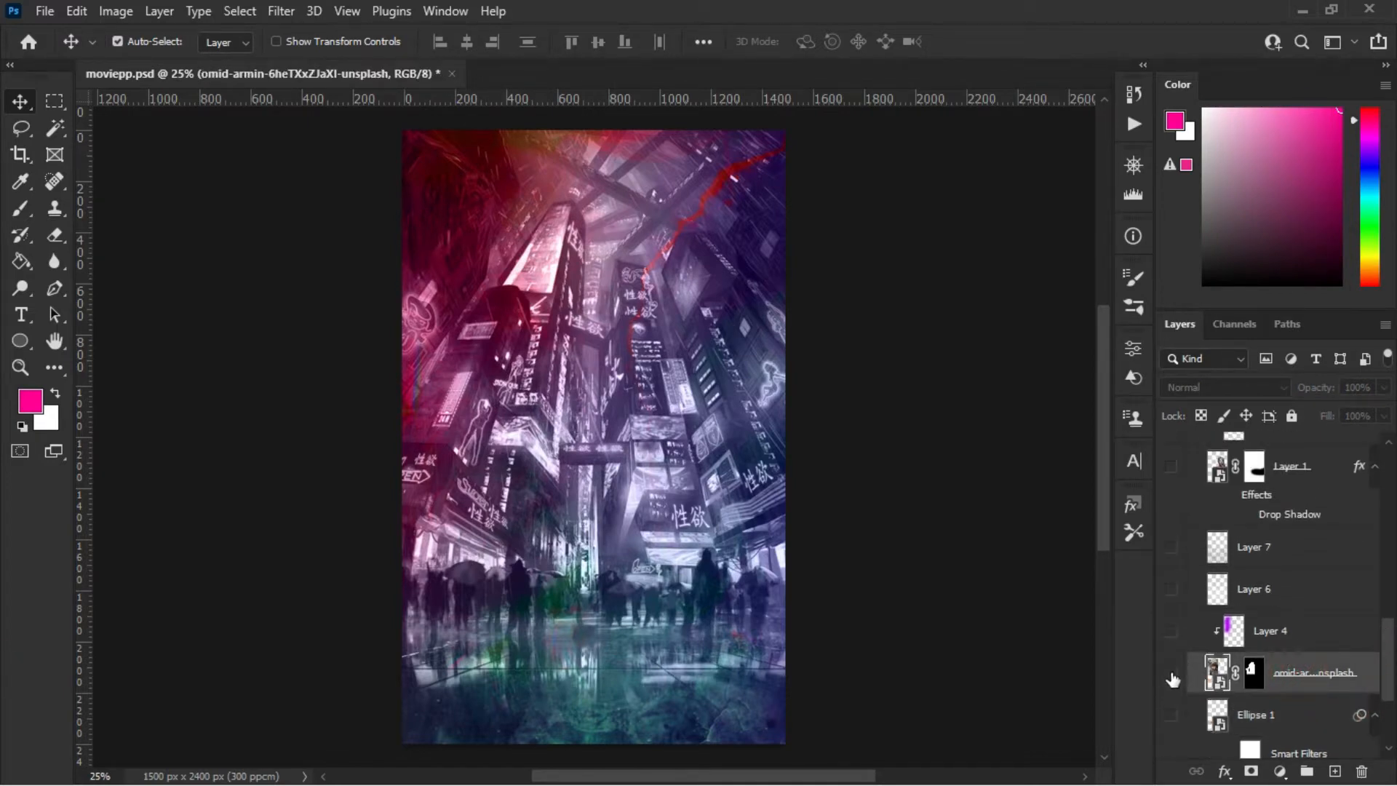
click(1171, 676)
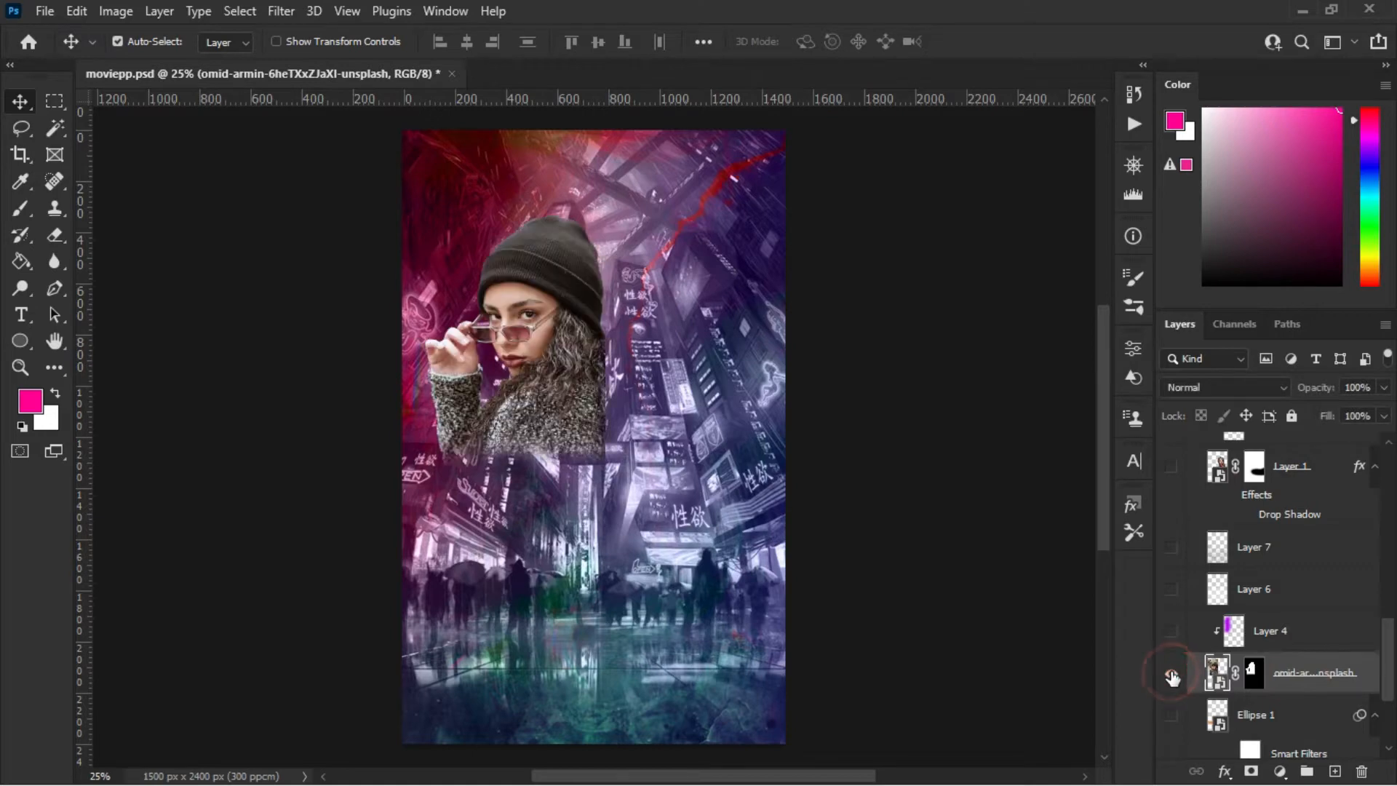
click(1170, 469)
click(1313, 473)
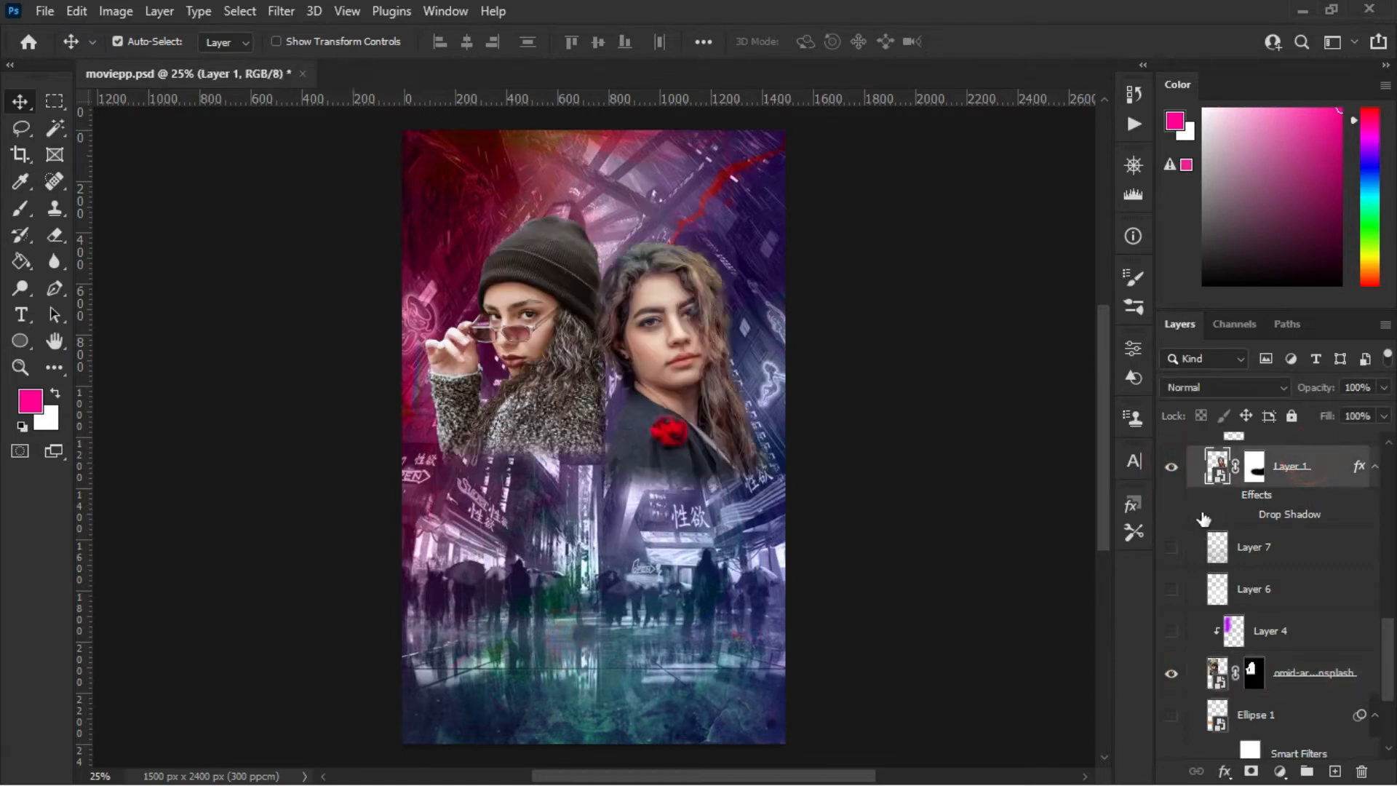
drag(1389, 652, 1370, 588)
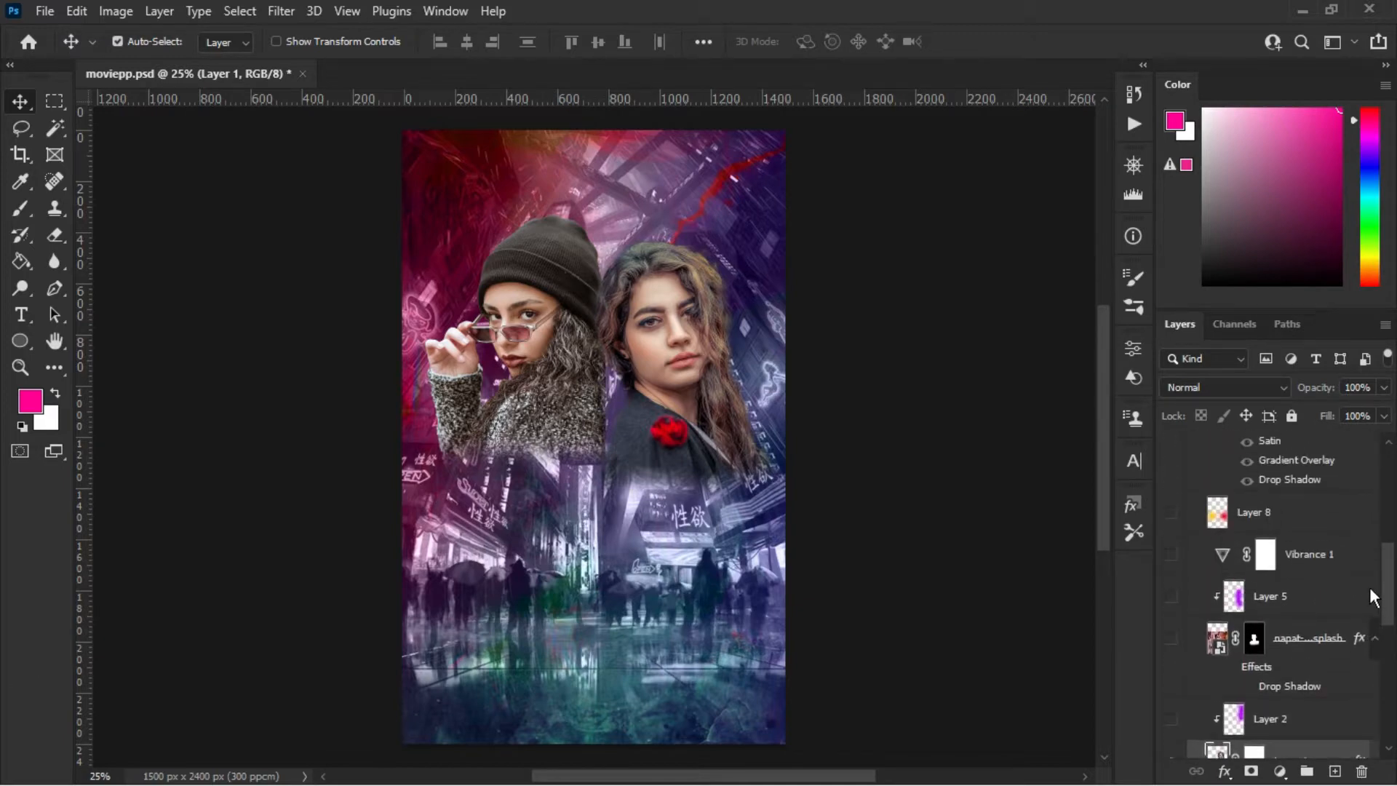
click(1171, 639)
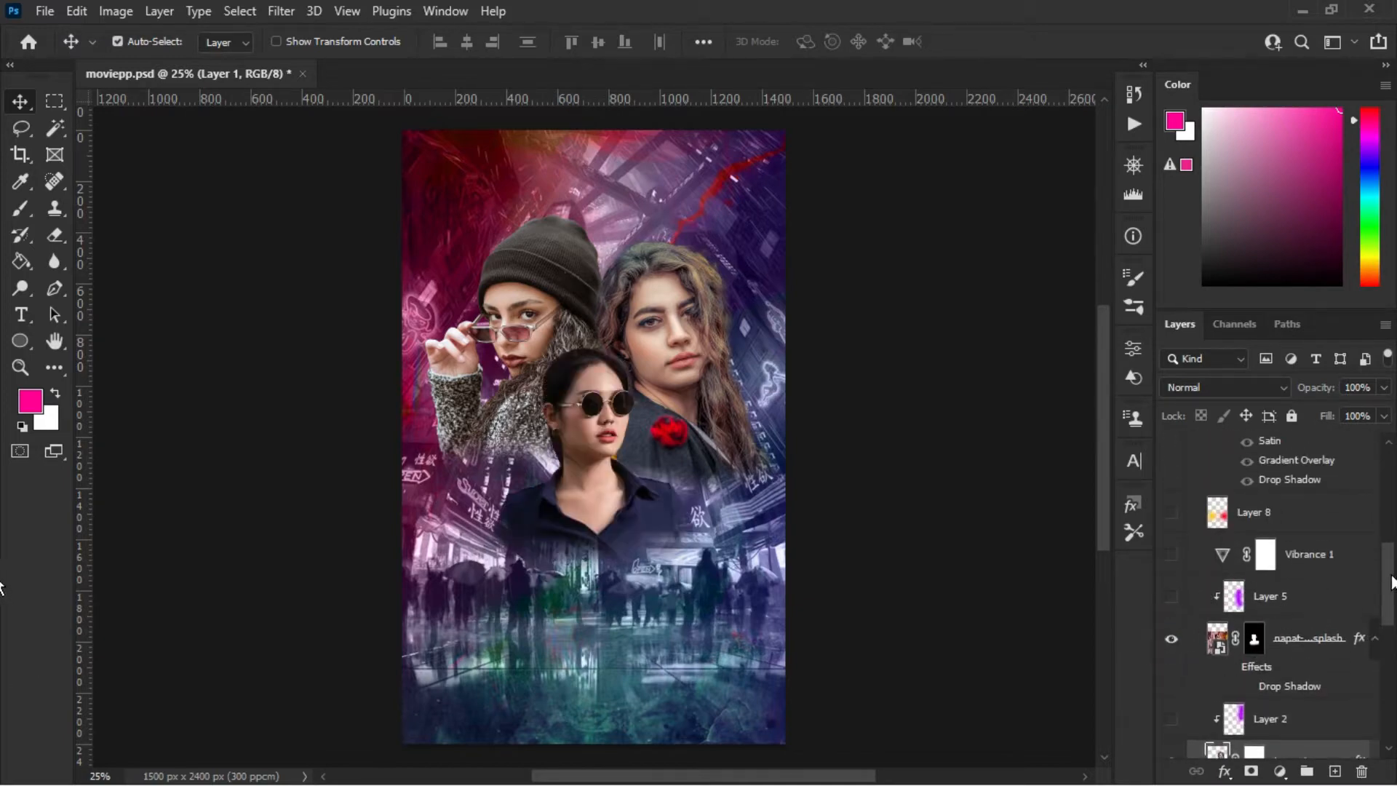
Show the orange Ellipse 1 layer beneath the portraits and enable its Gaussian Blur smart filter.
drag(1392, 582, 1377, 683)
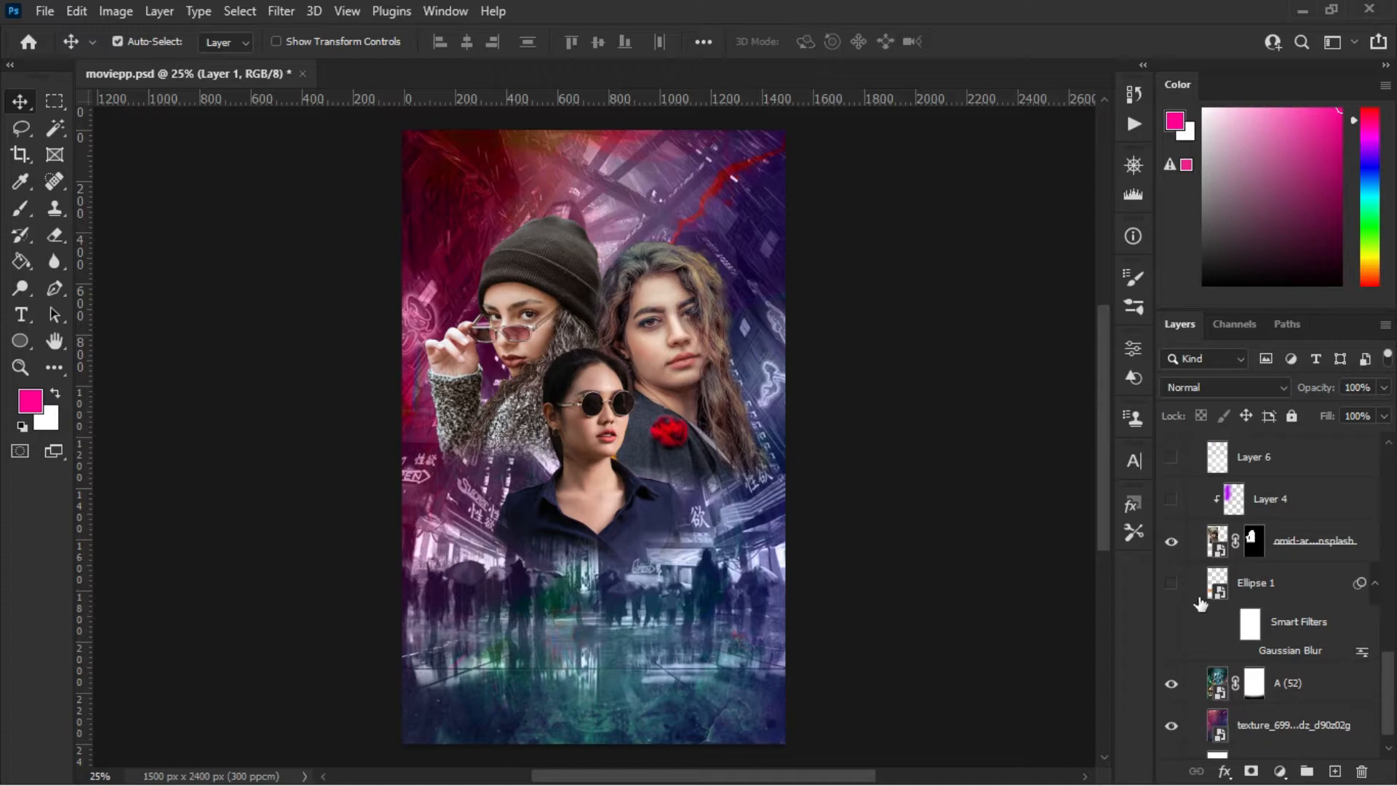
click(1277, 589)
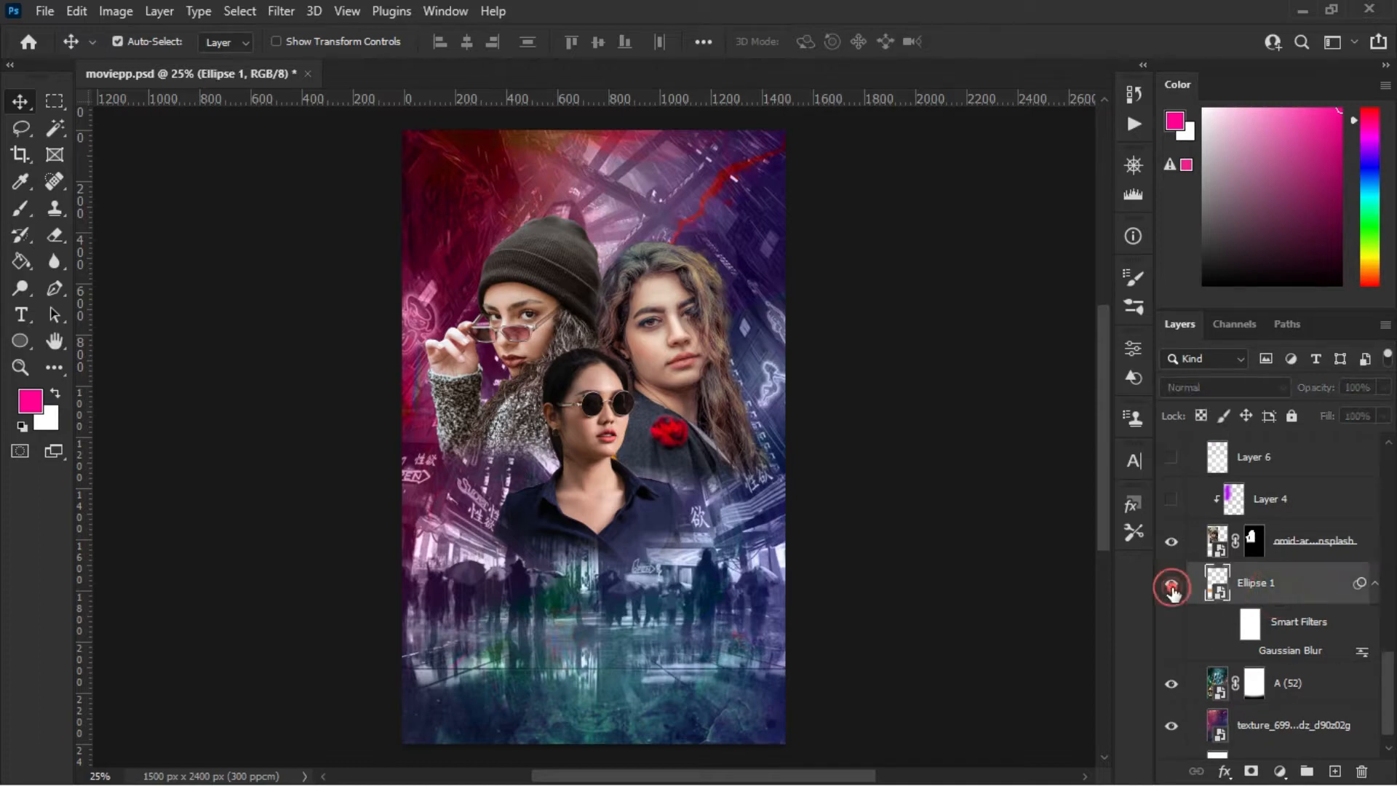
click(1171, 583)
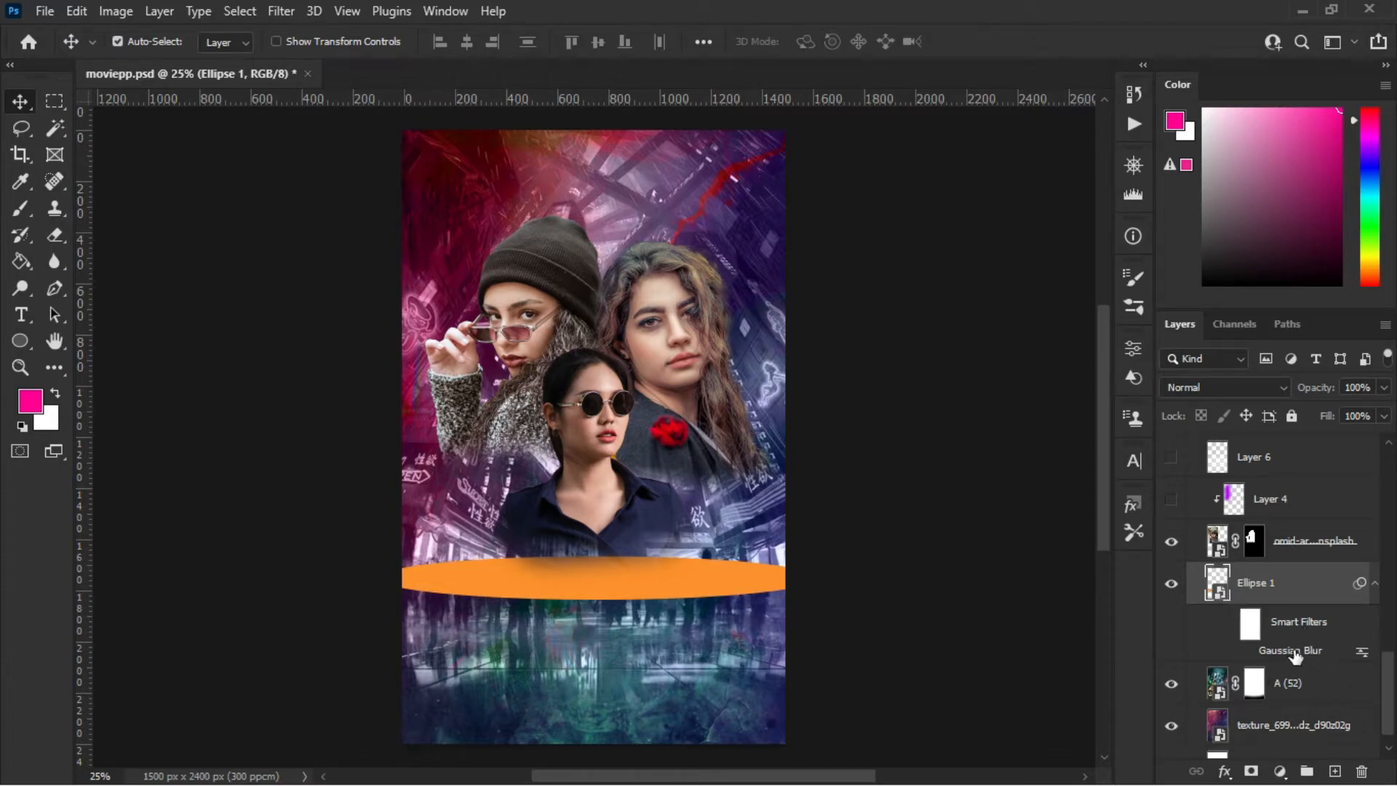
click(1229, 623)
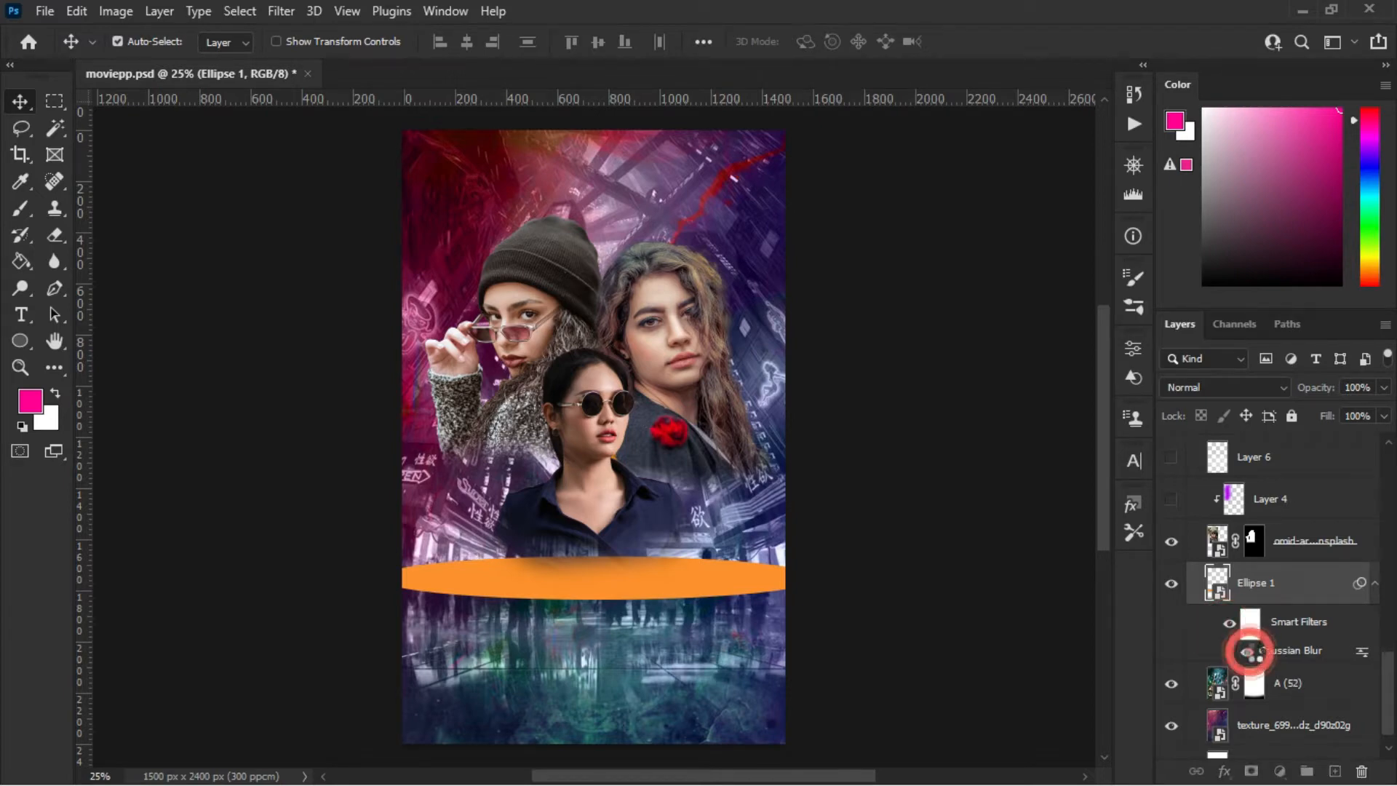
click(1247, 651)
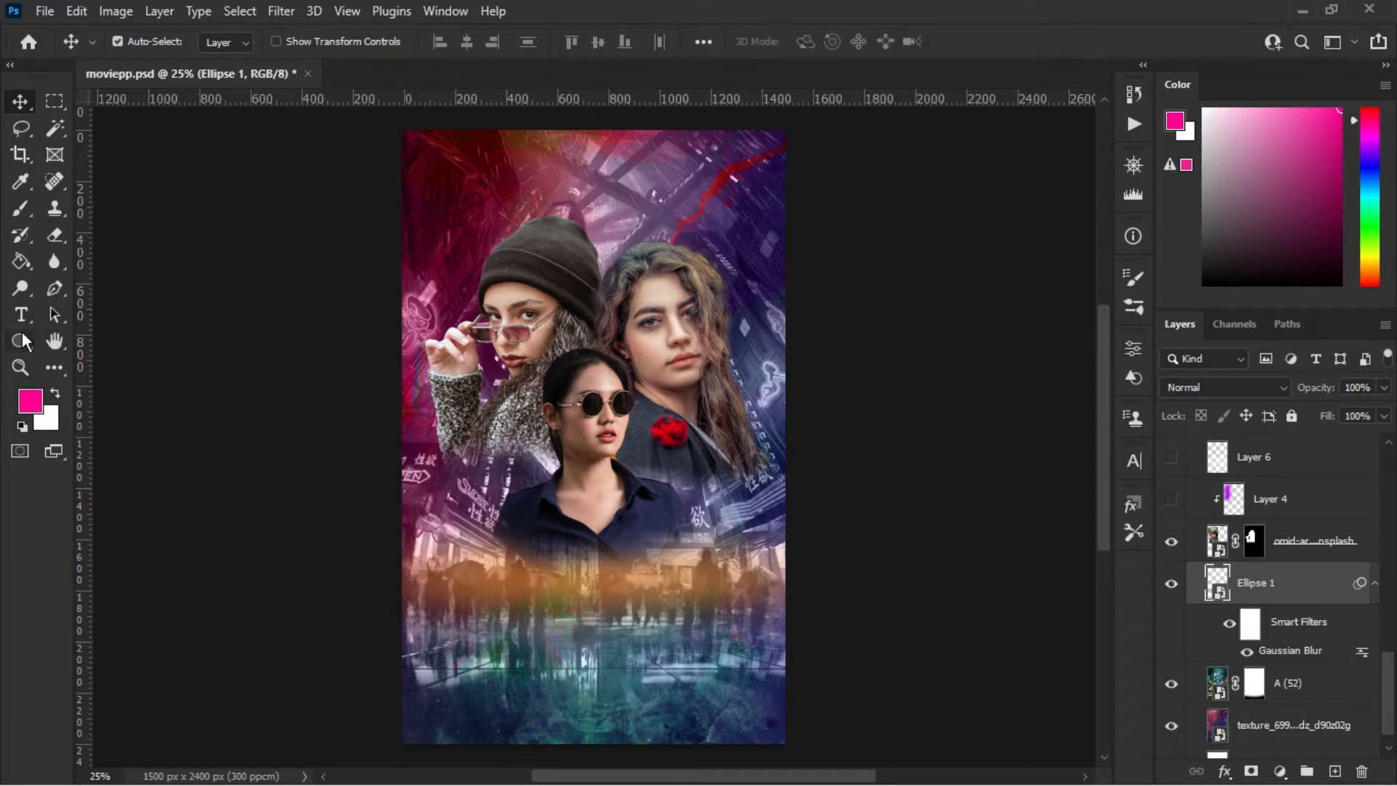
Draw a pink ellipse with a white stroke, about 1286 × 228 px, above Ellipse 1 and place it over the women's heads.
click(1334, 771)
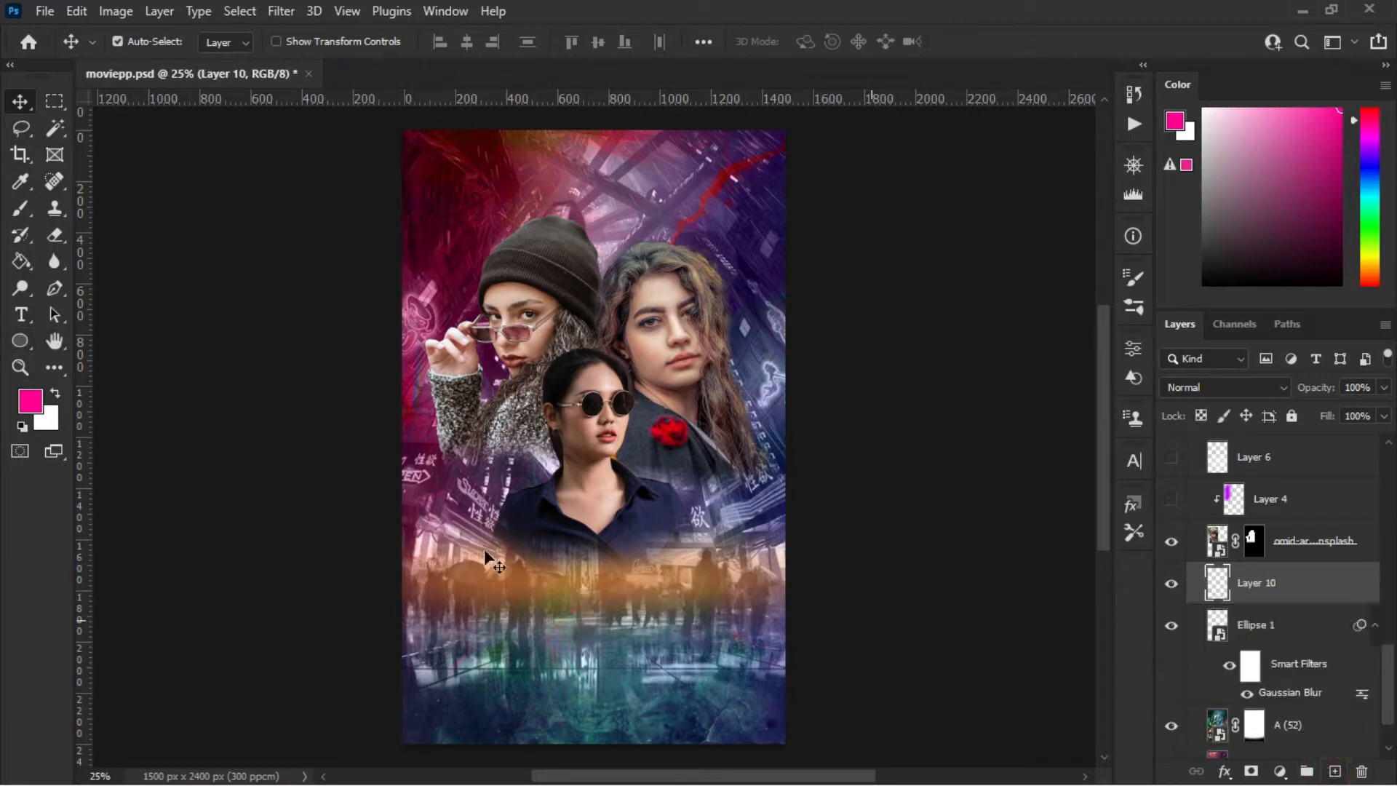
key(u)
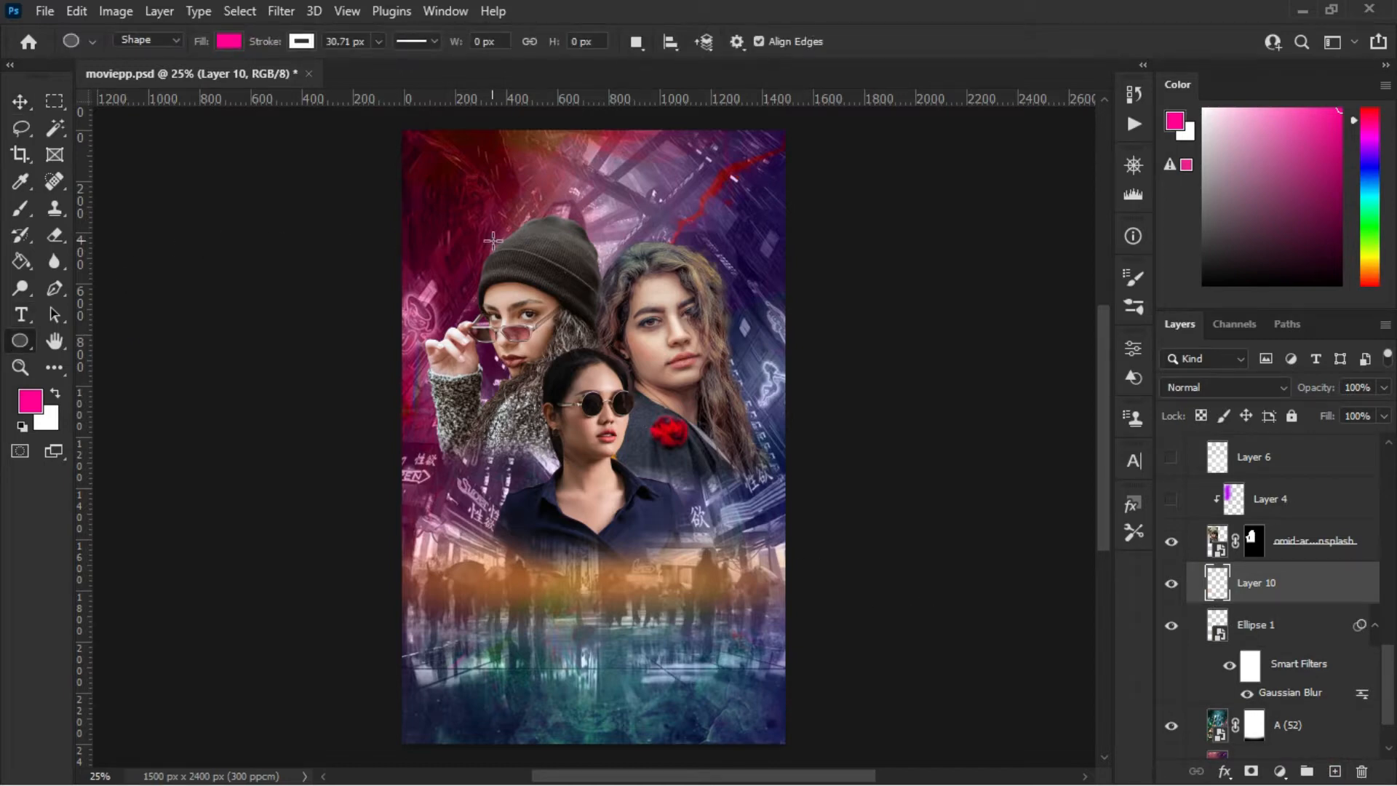
drag(461, 260, 791, 318)
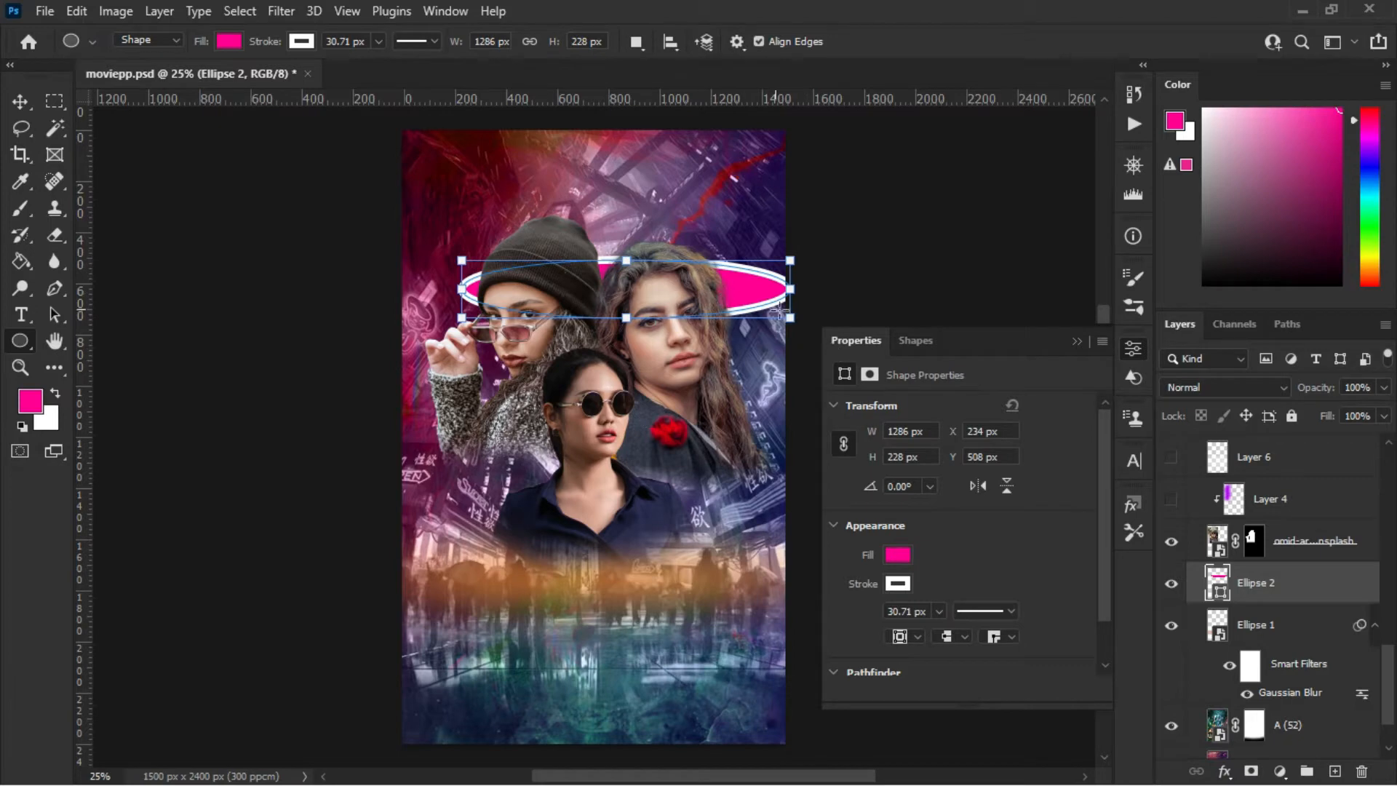
click(1076, 342)
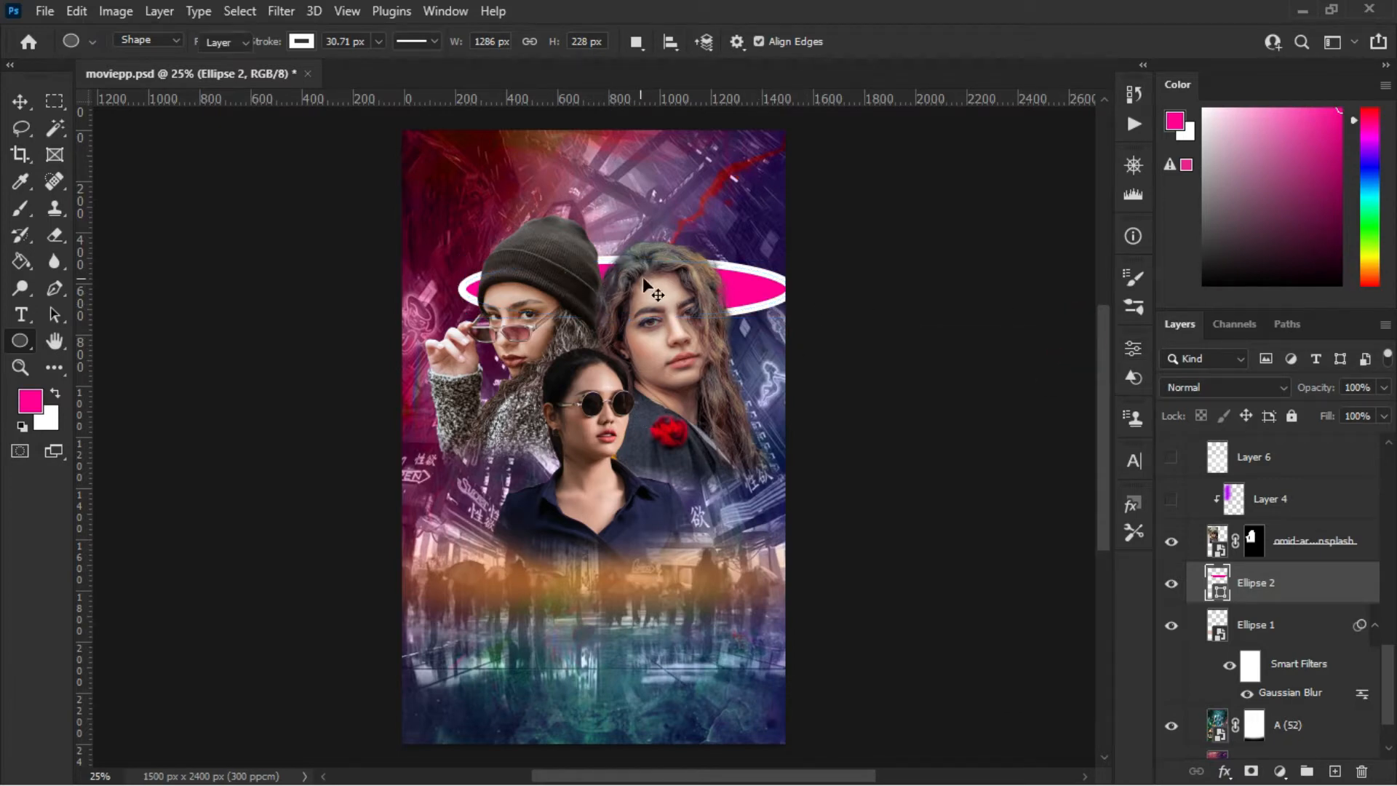
key(v)
drag(754, 299, 731, 187)
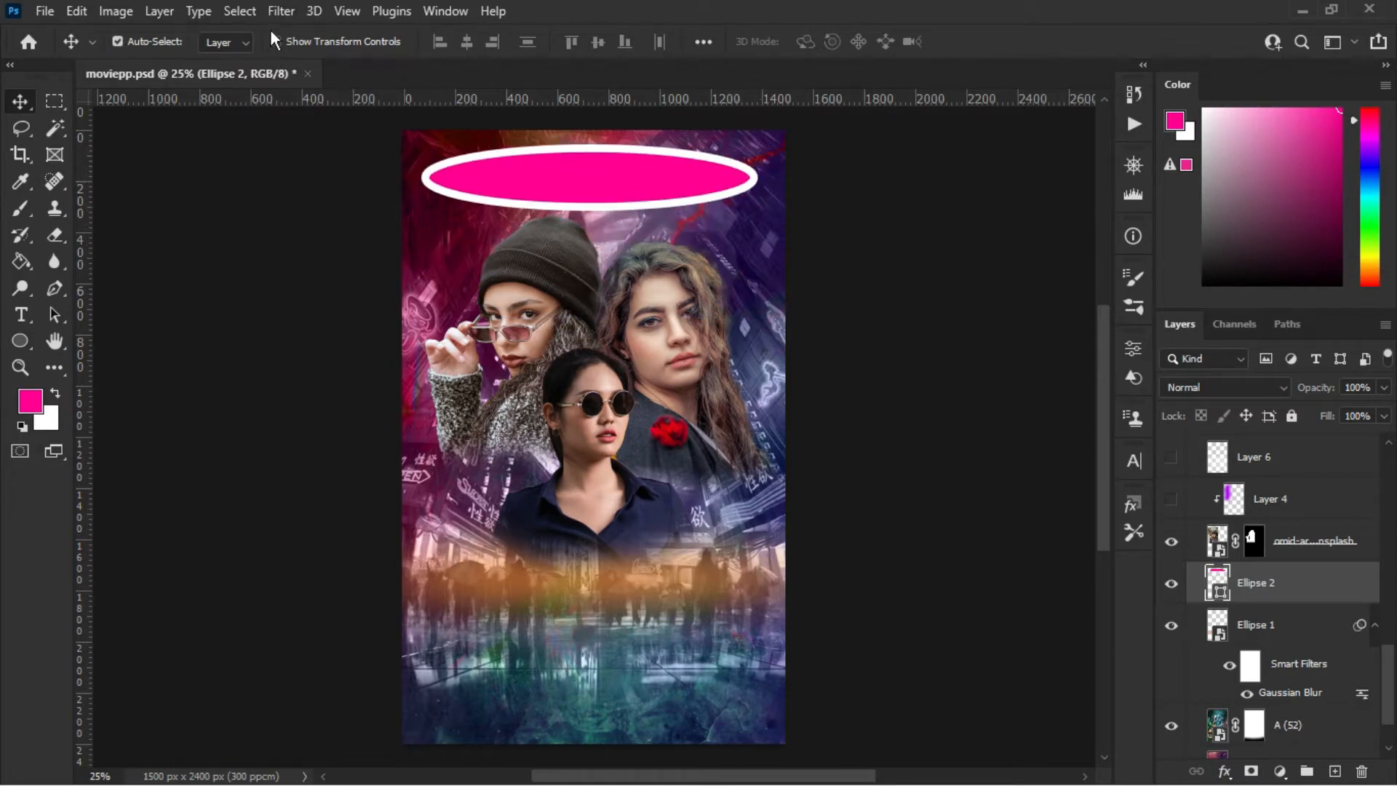
Try Gaussian Blur radii of 42.9, 133.0 and 92.7 pixels on the pink ellipse as a smart object, cancel, and delete the ellipse.
click(281, 11)
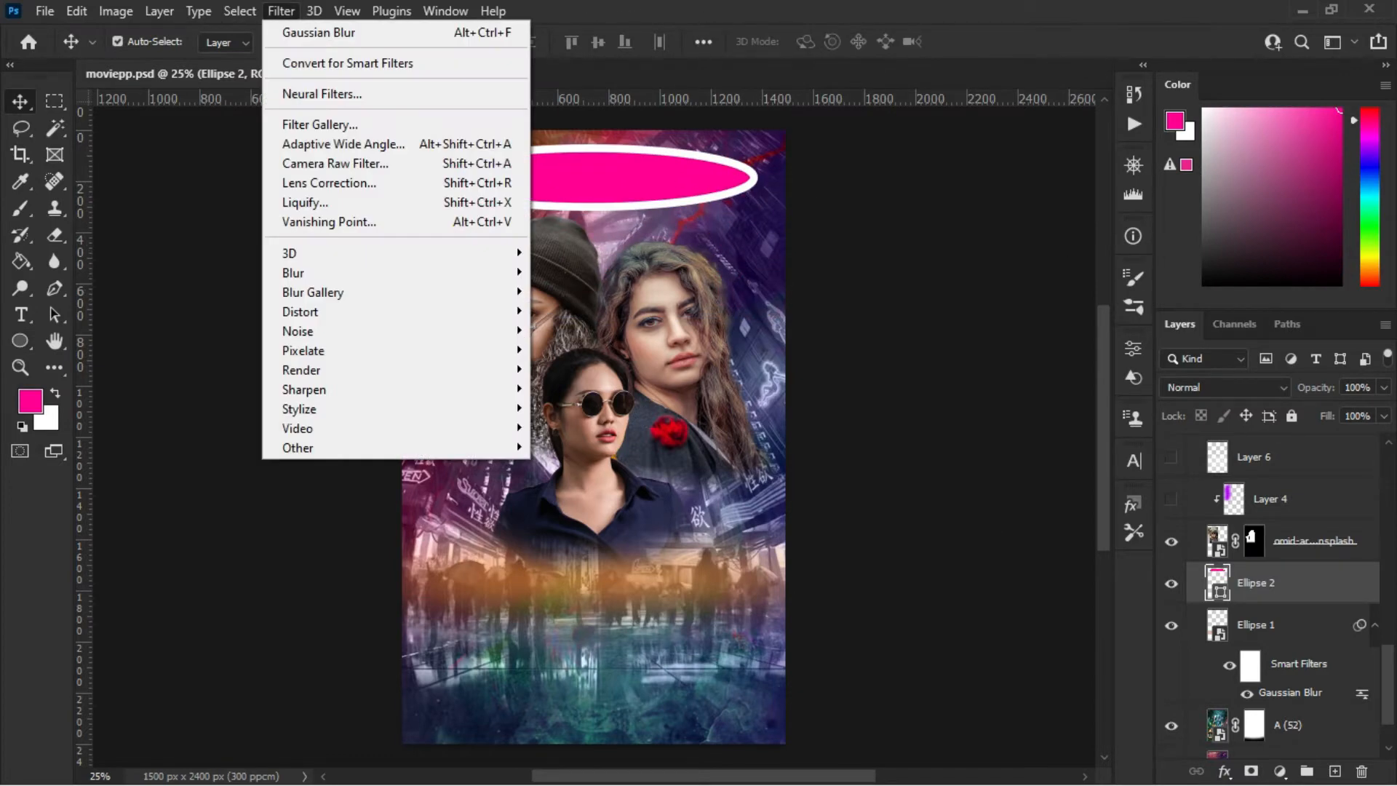
mouse_move(314, 272)
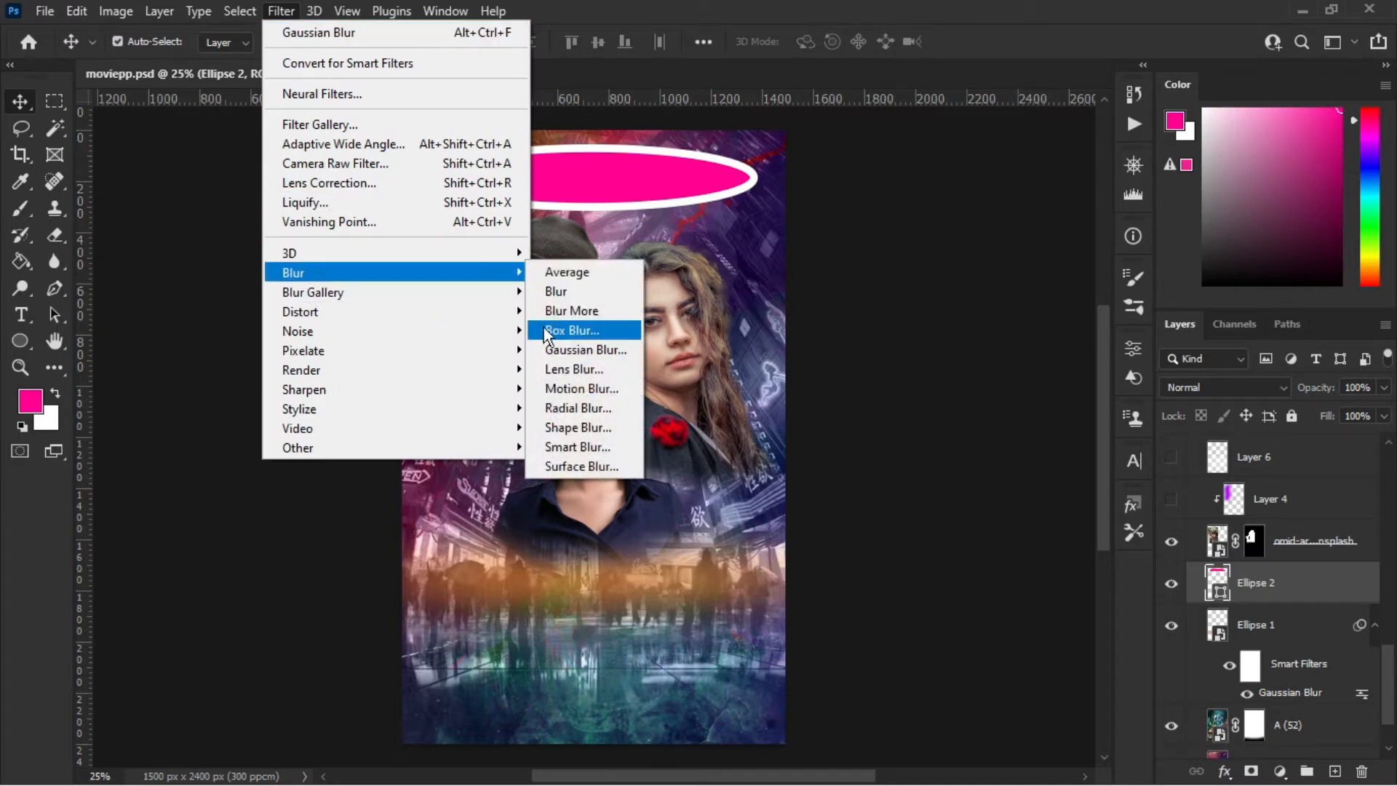
click(572, 347)
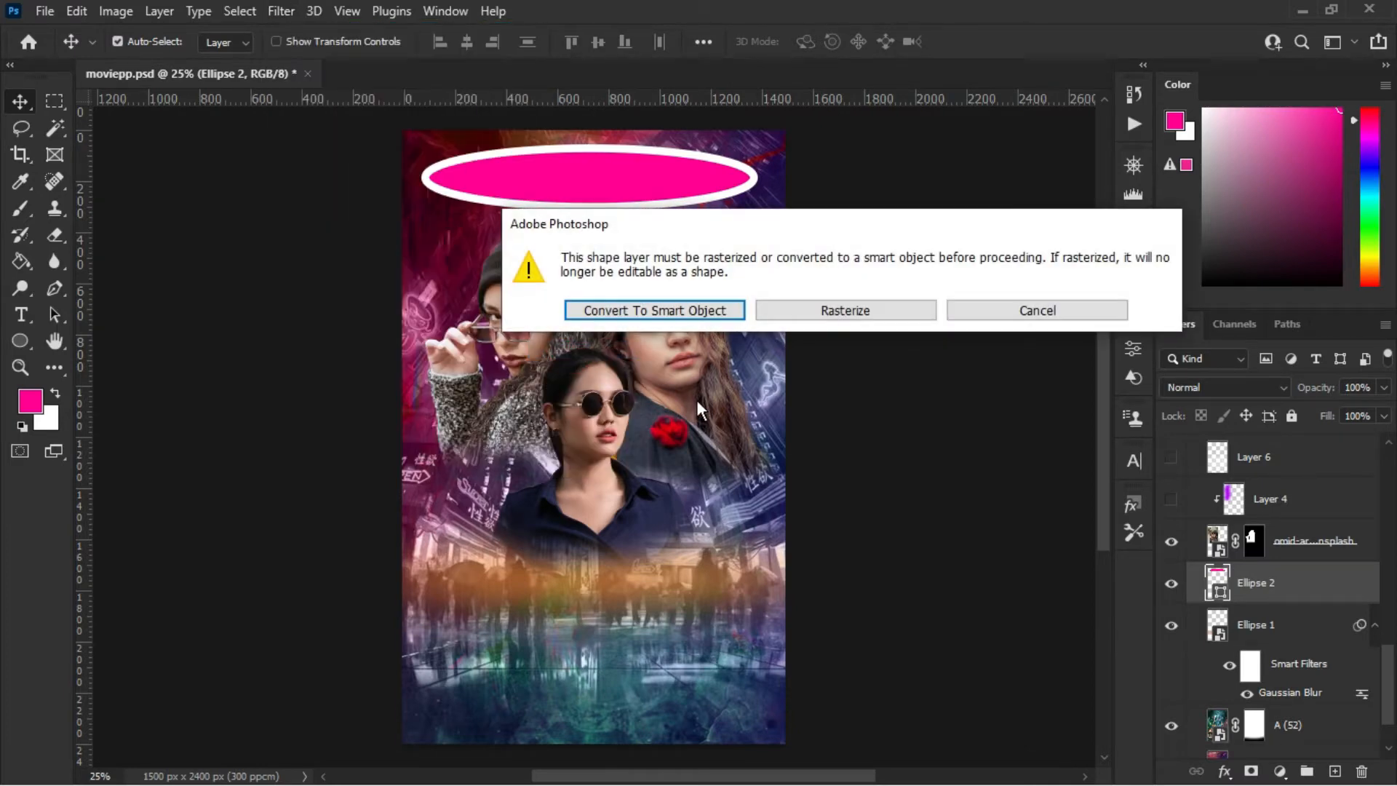
click(641, 312)
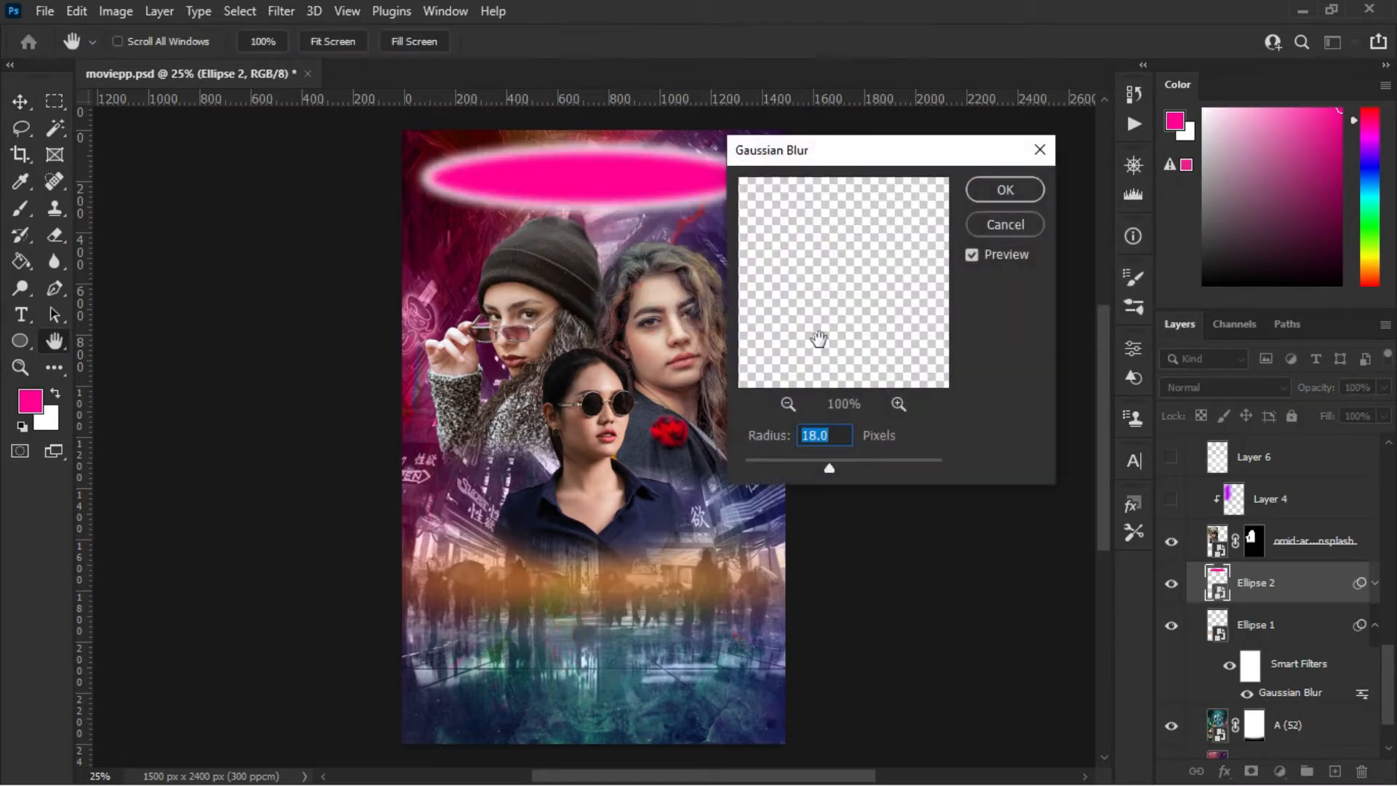
click(848, 468)
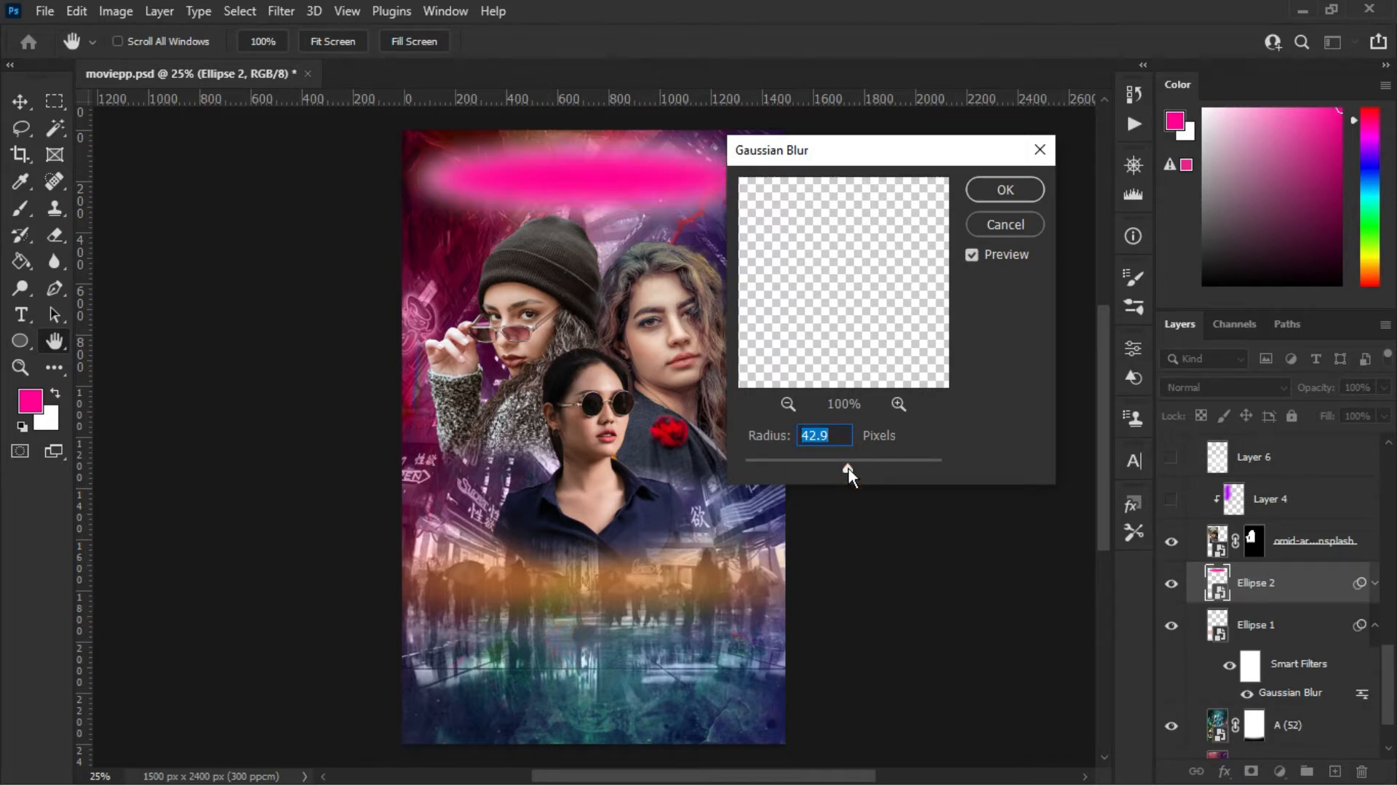
drag(849, 468, 883, 460)
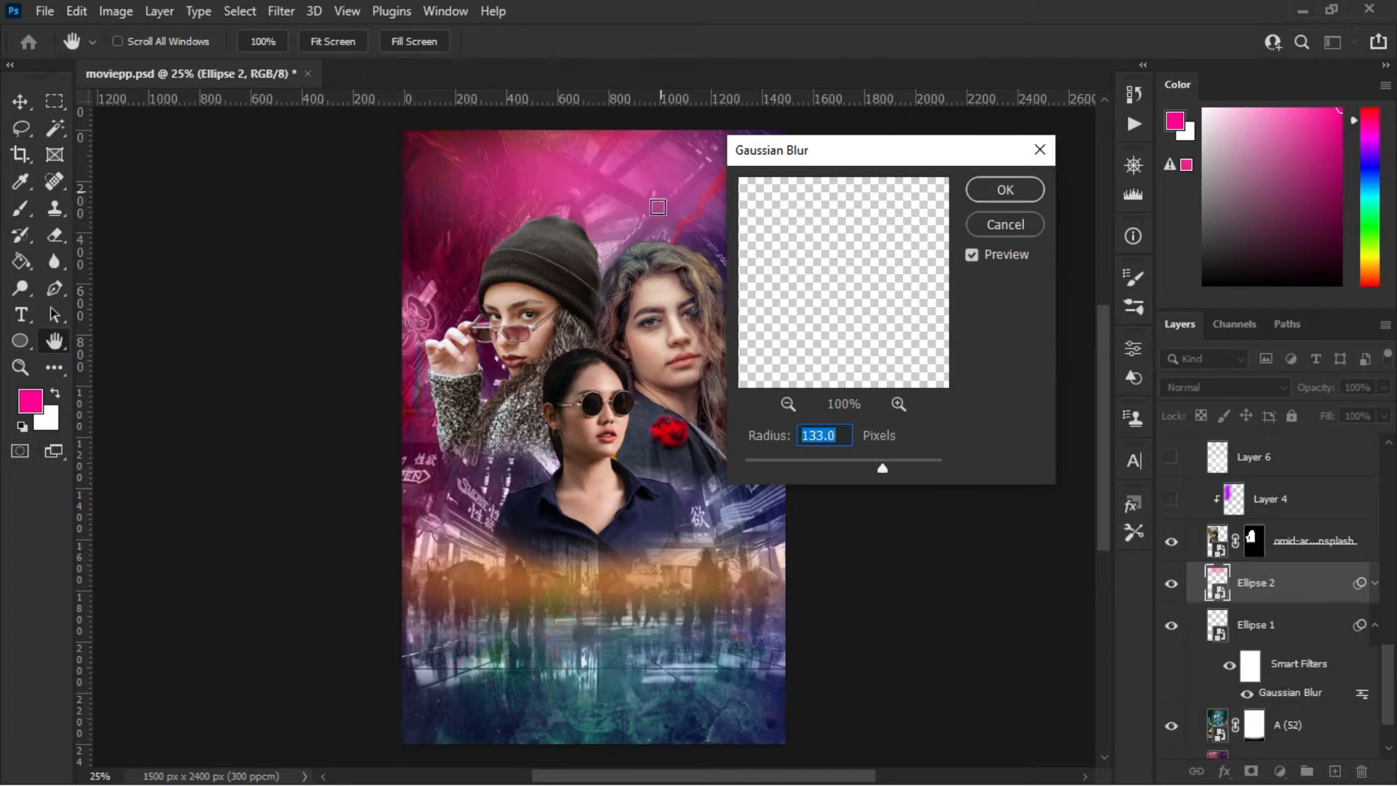
click(818, 462)
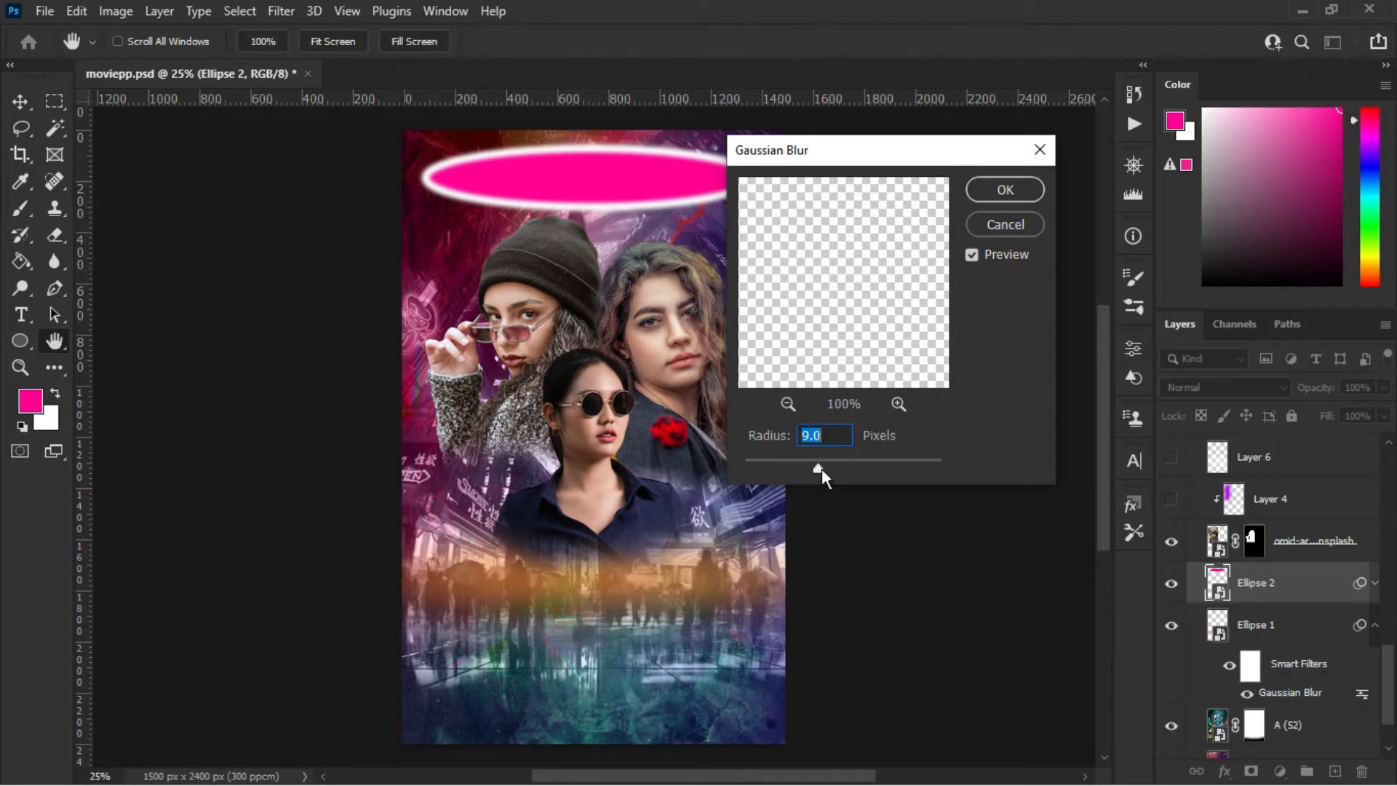
drag(817, 471, 874, 480)
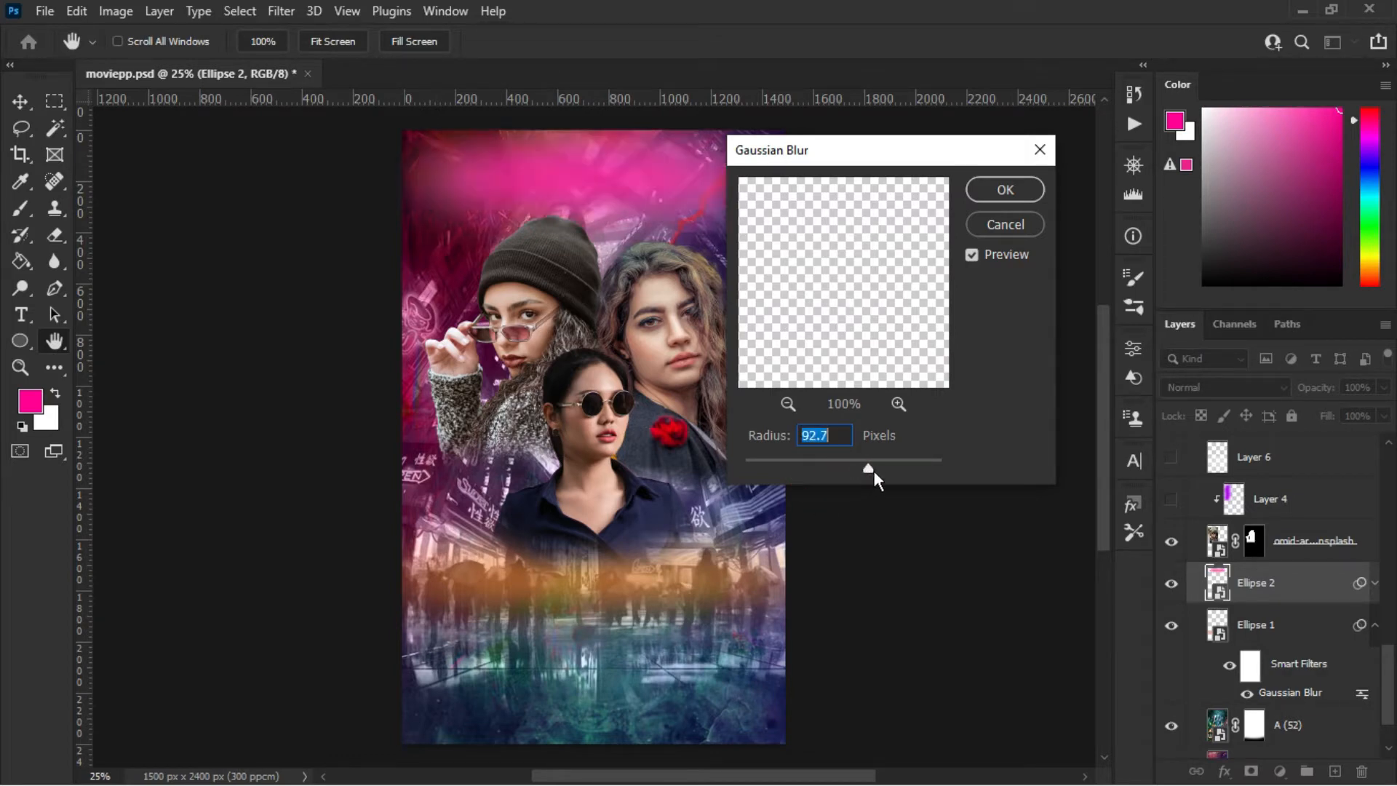
click(995, 226)
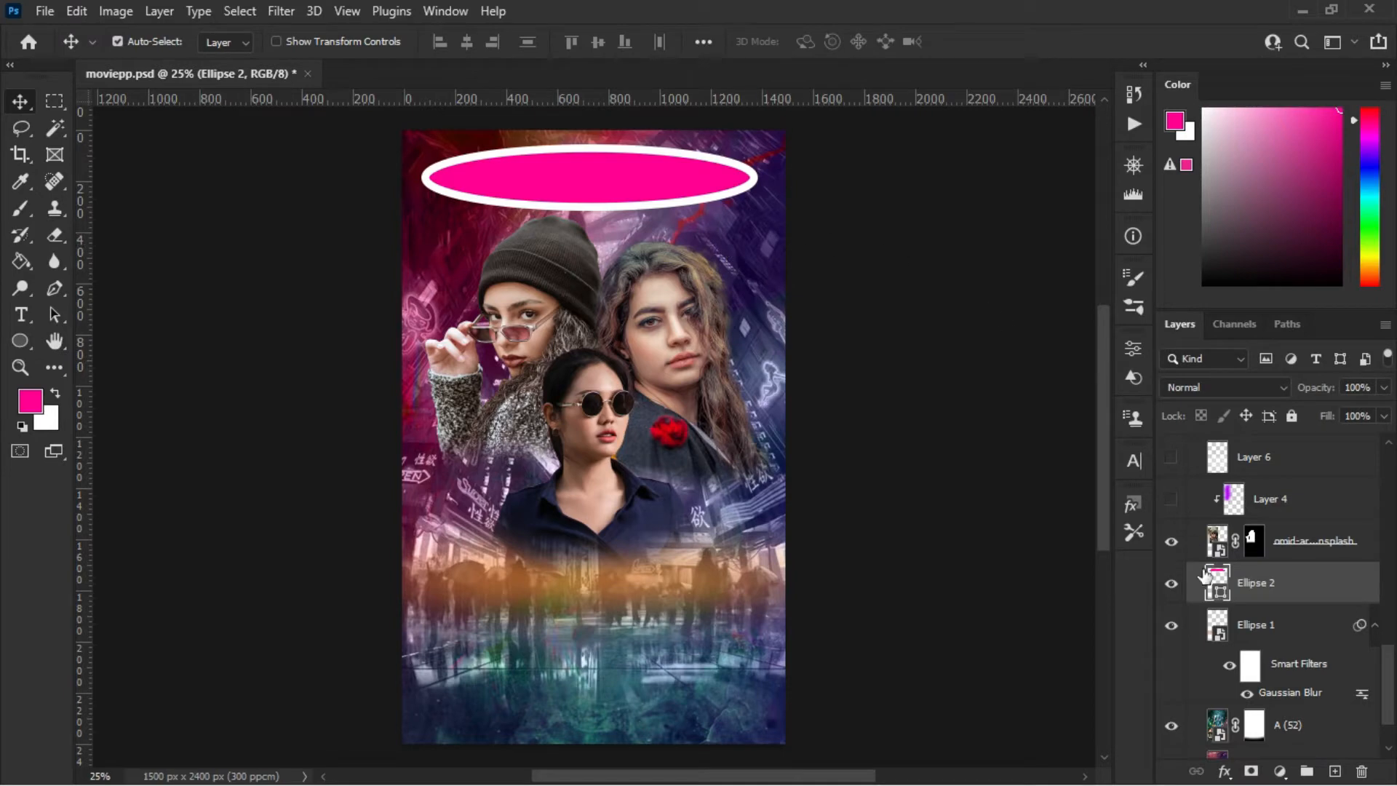
drag(1204, 575, 1355, 772)
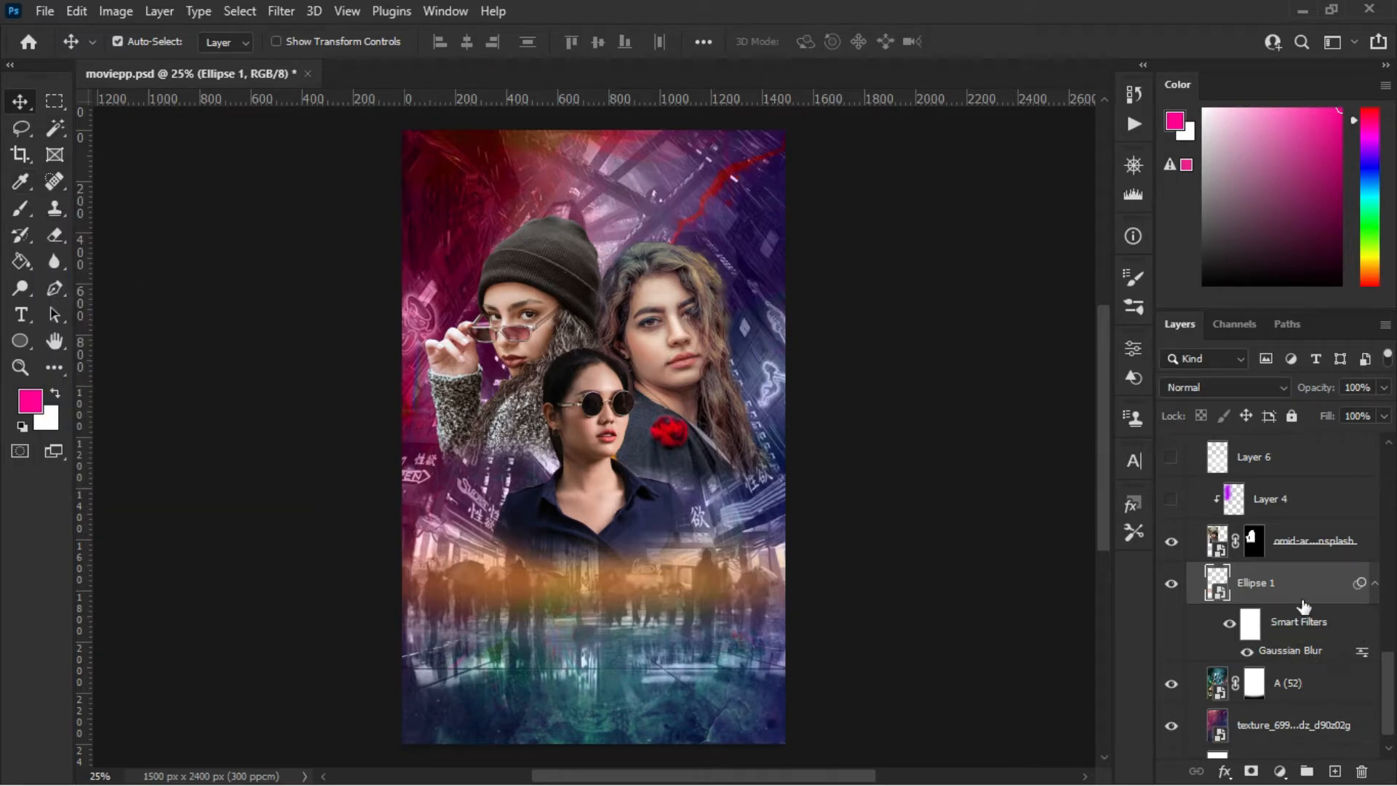
Show the purple Layer 4 clipped to the portrait of the woman in the beanie.
scroll(1388, 690, up, 3)
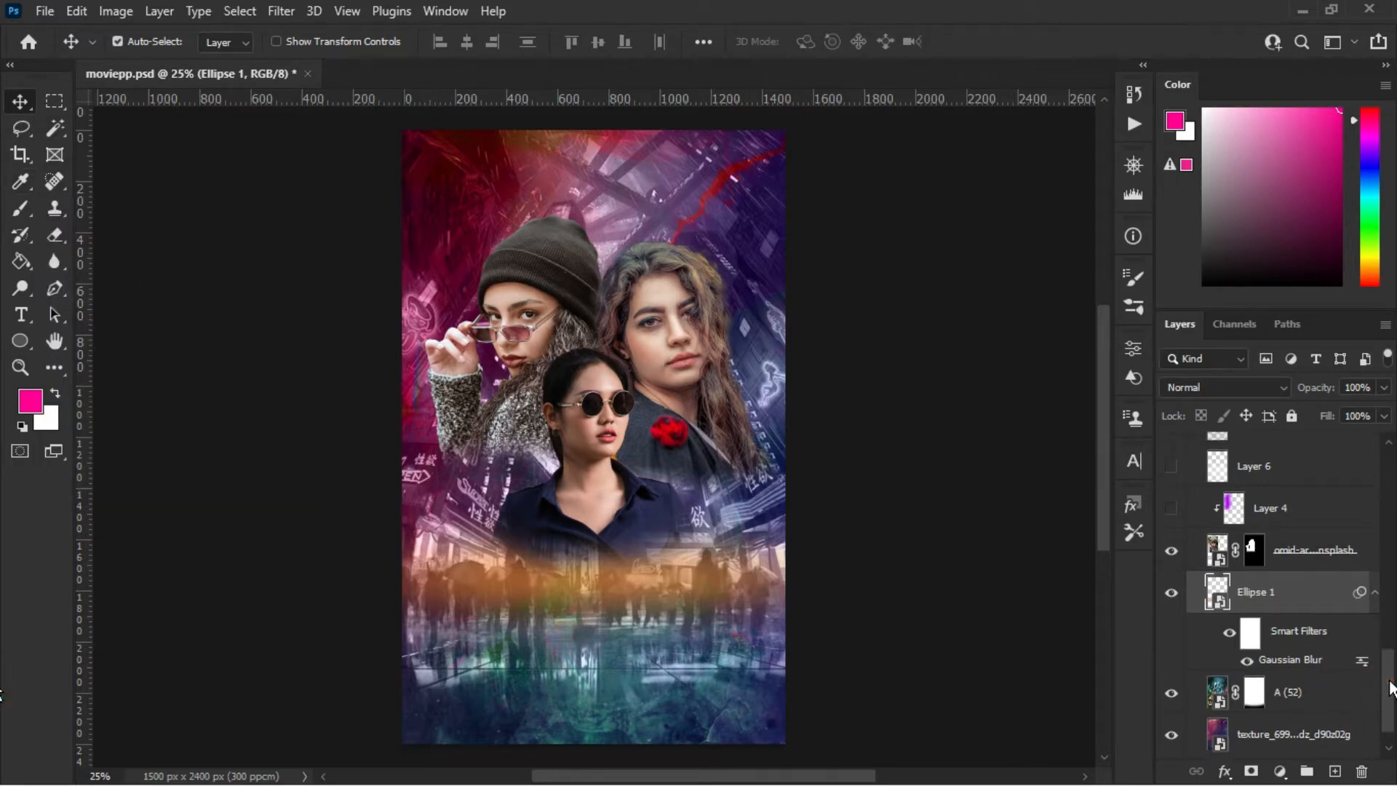
click(1281, 622)
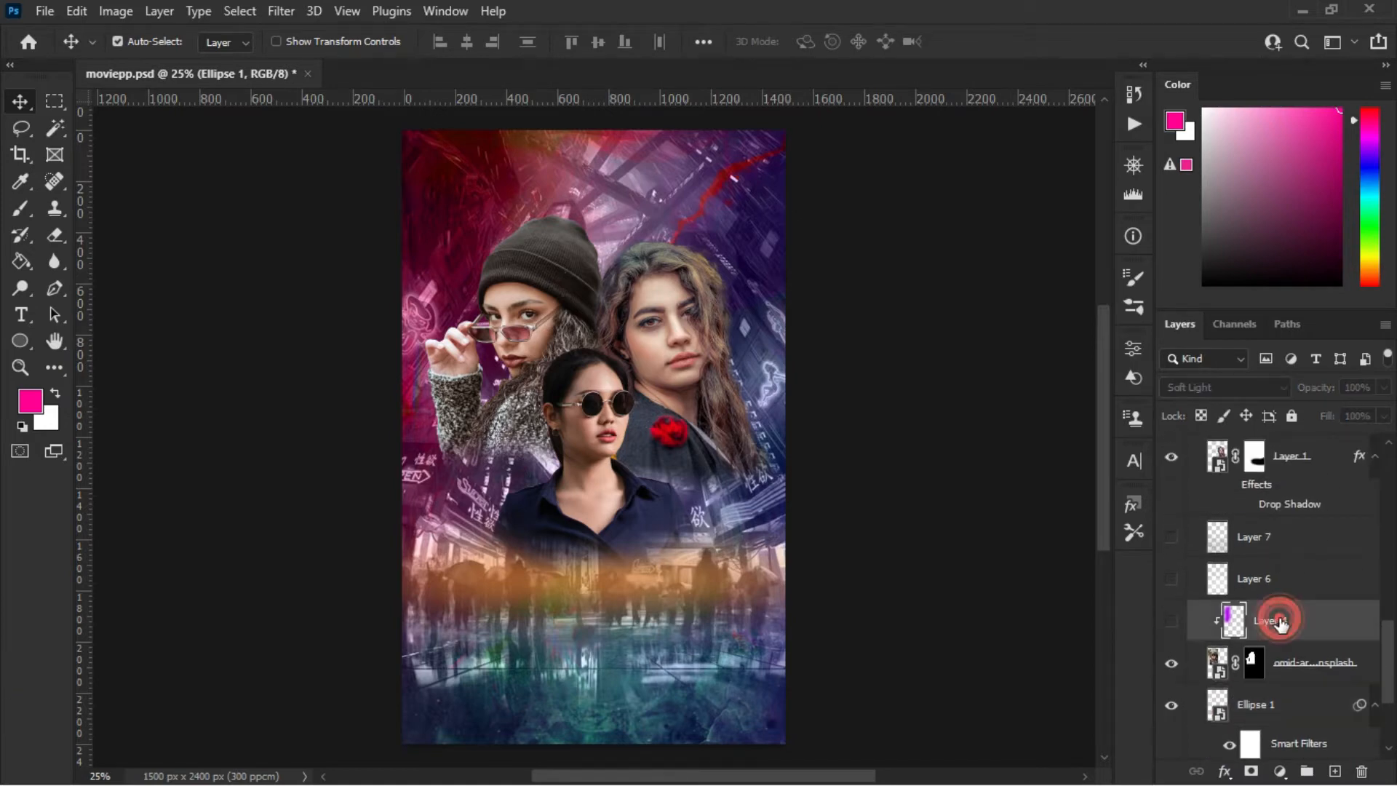
click(1171, 624)
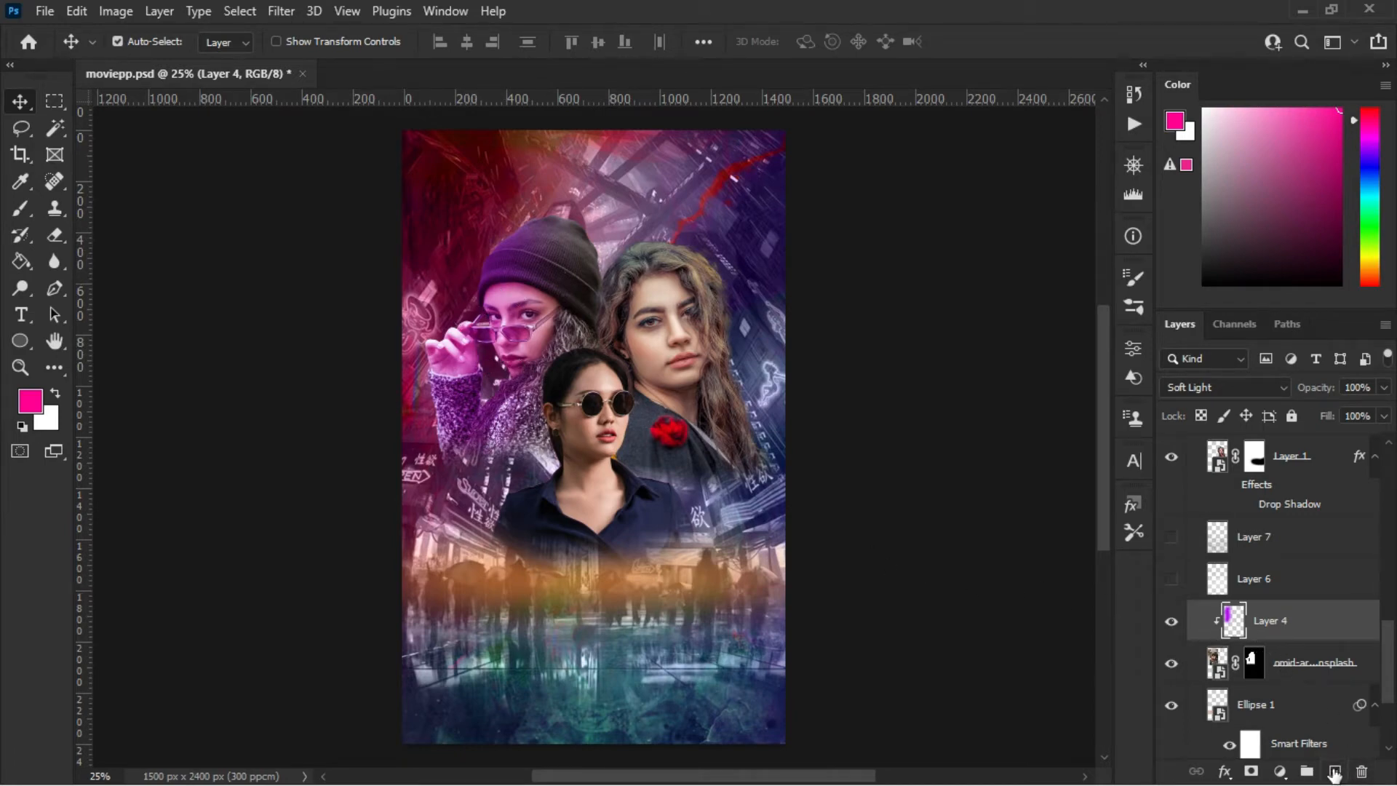
Add a new layer above Layer 4 and paint pink over the woman in the beanie with the soft 700 px brush.
click(1334, 771)
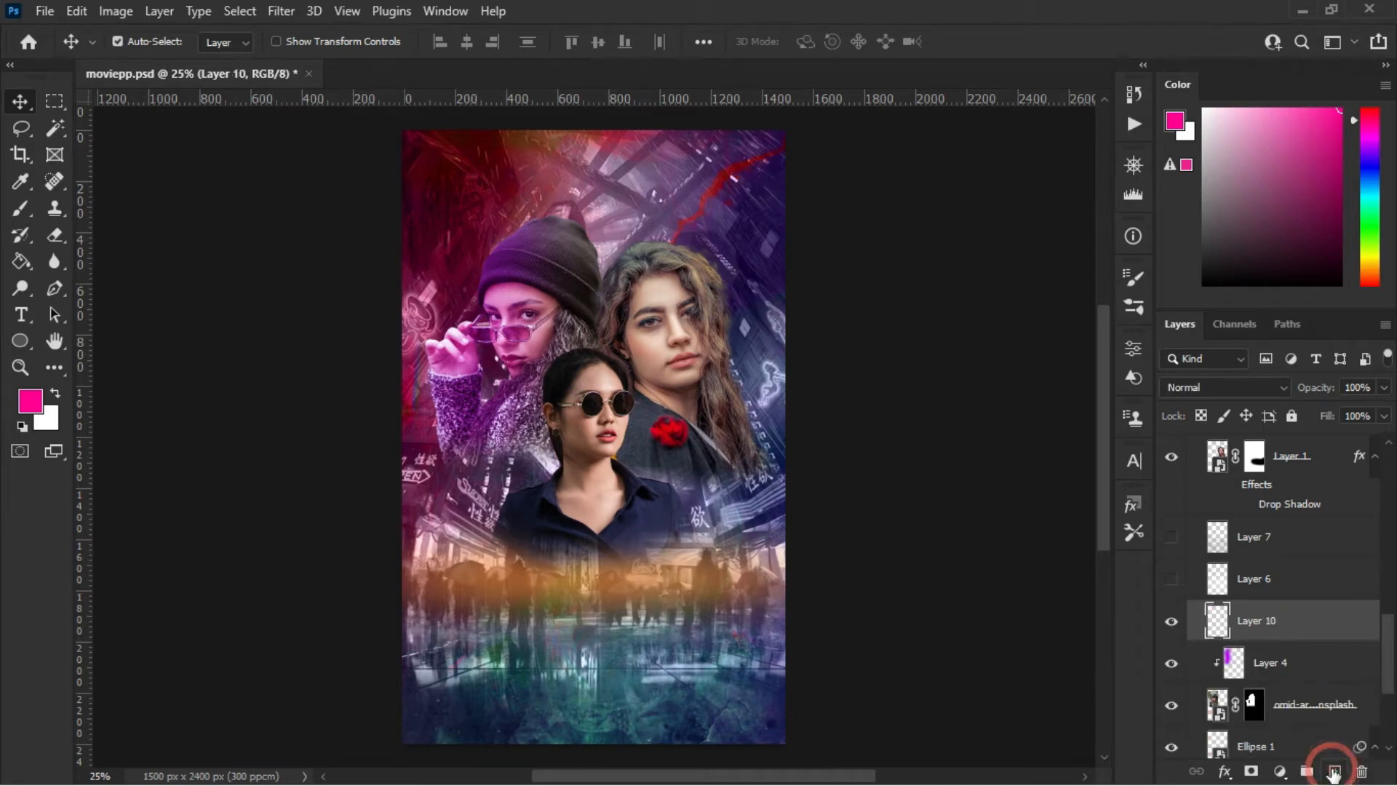
click(20, 210)
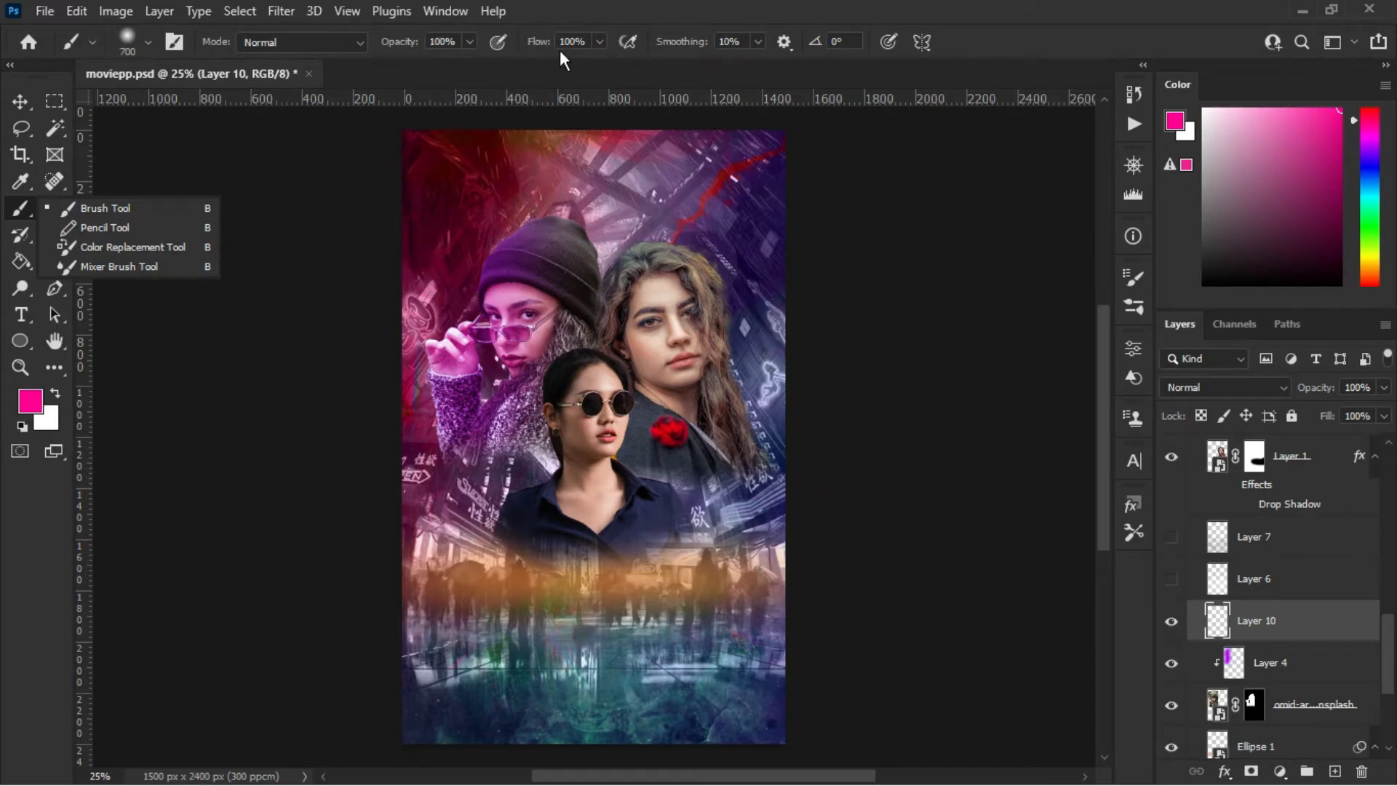
click(469, 193)
mouse_move(470, 235)
mouse_down()
mouse_move(467, 405)
mouse_move(483, 436)
mouse_up()
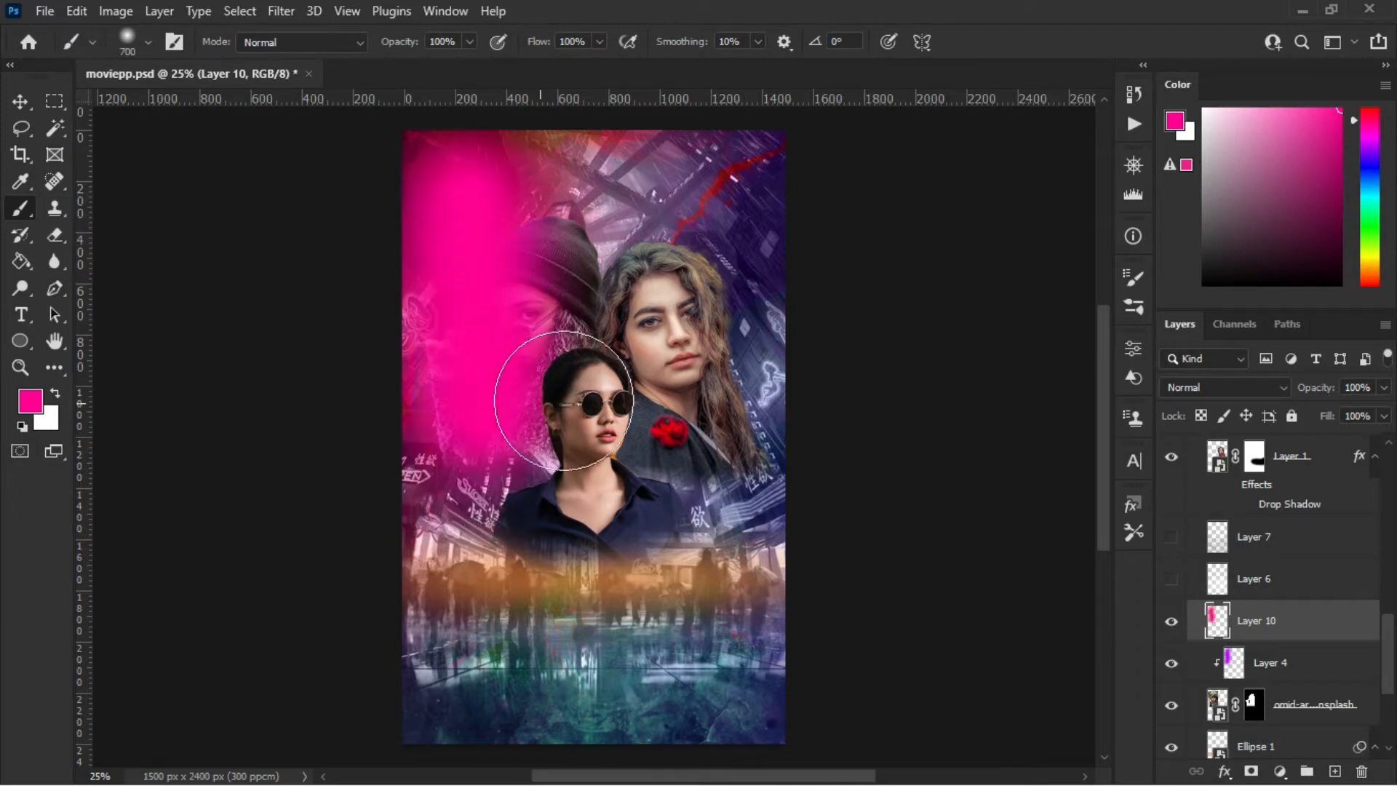
Set the pink paint layer's blend mode to Soft Light.
click(1286, 666)
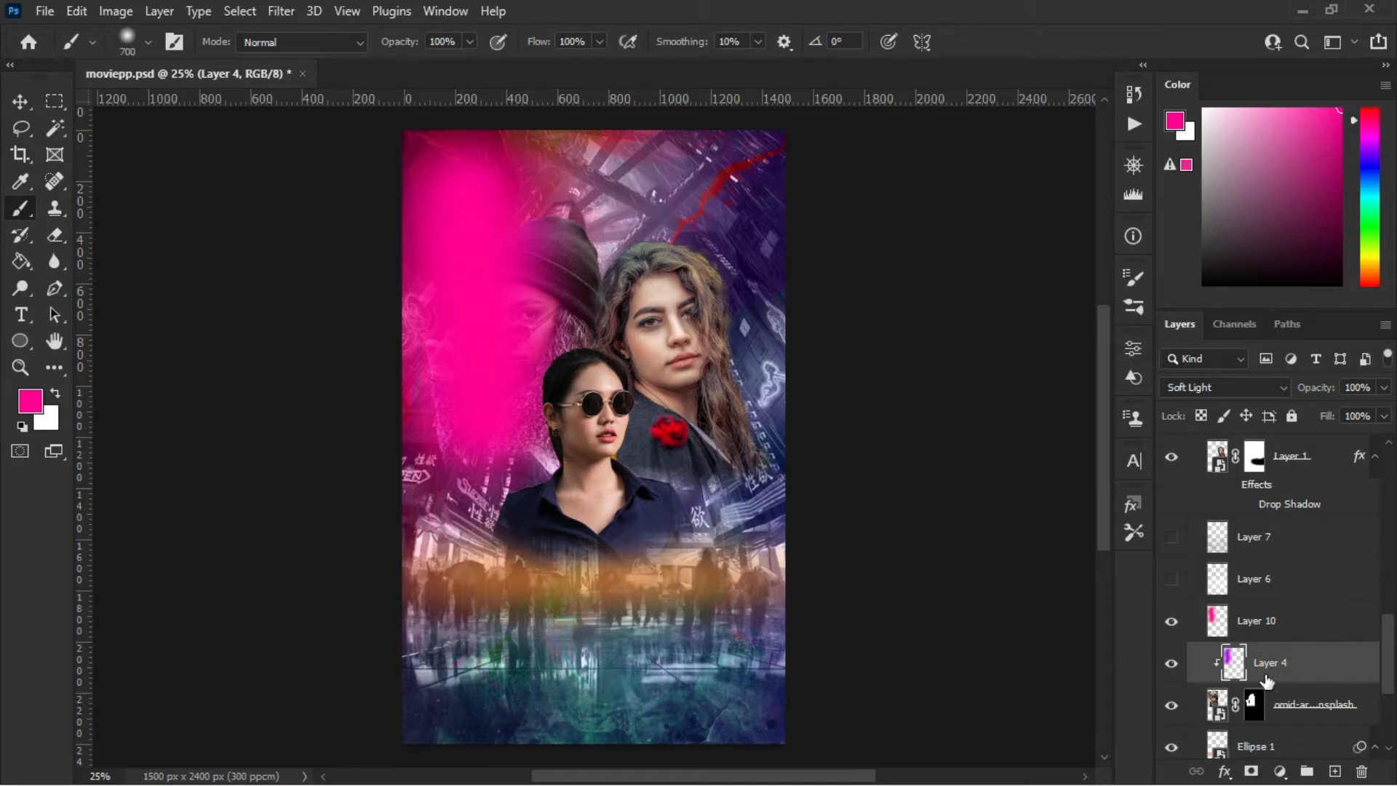
click(1274, 622)
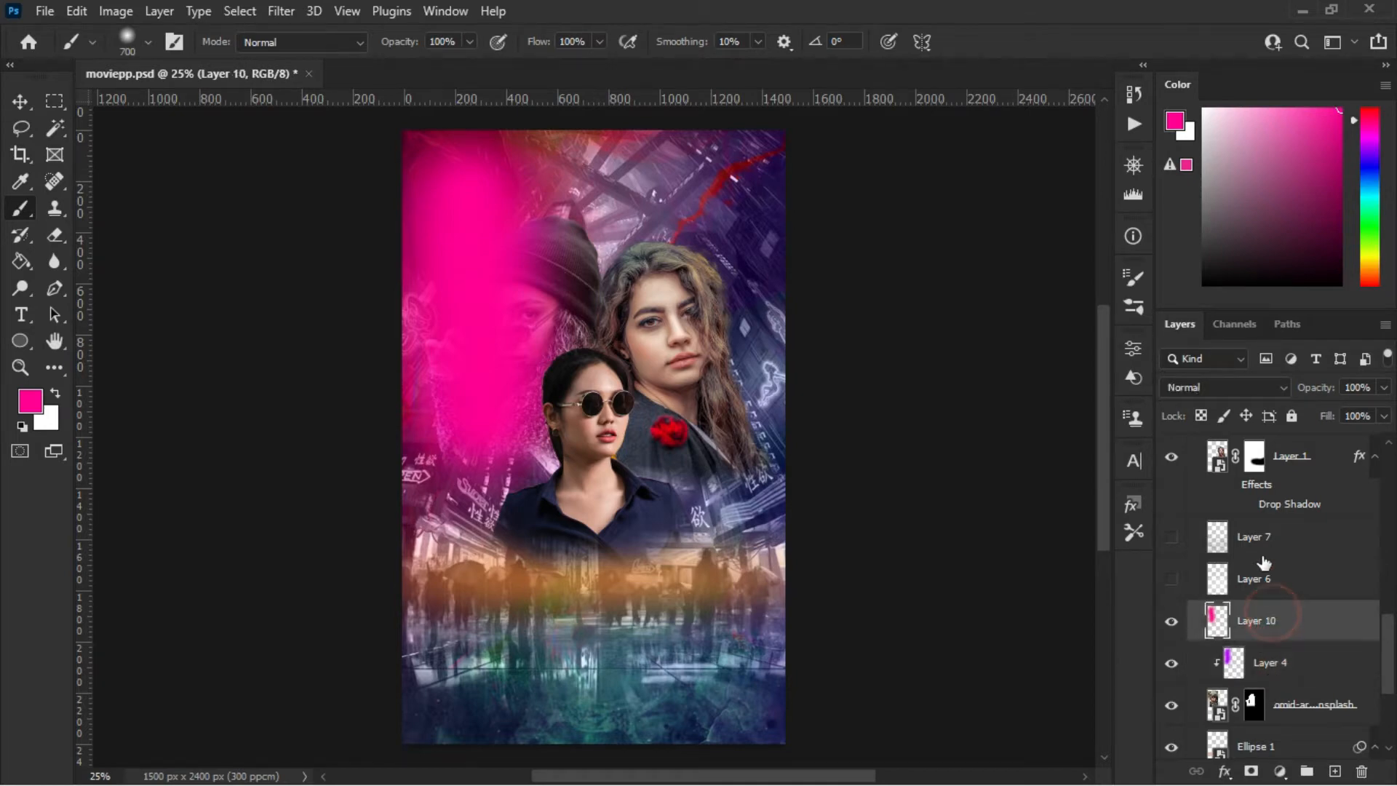
click(1273, 675)
click(1268, 627)
click(1266, 386)
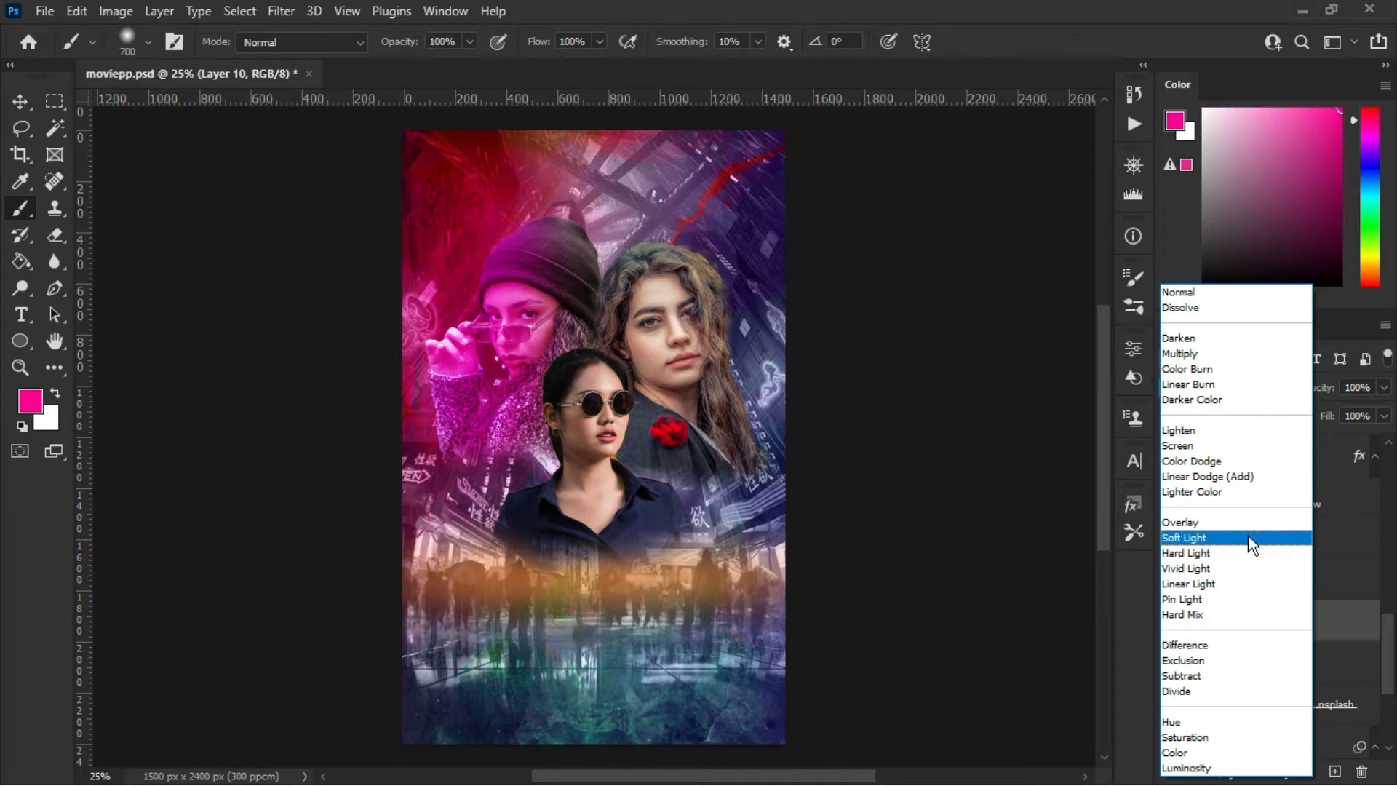
click(1248, 539)
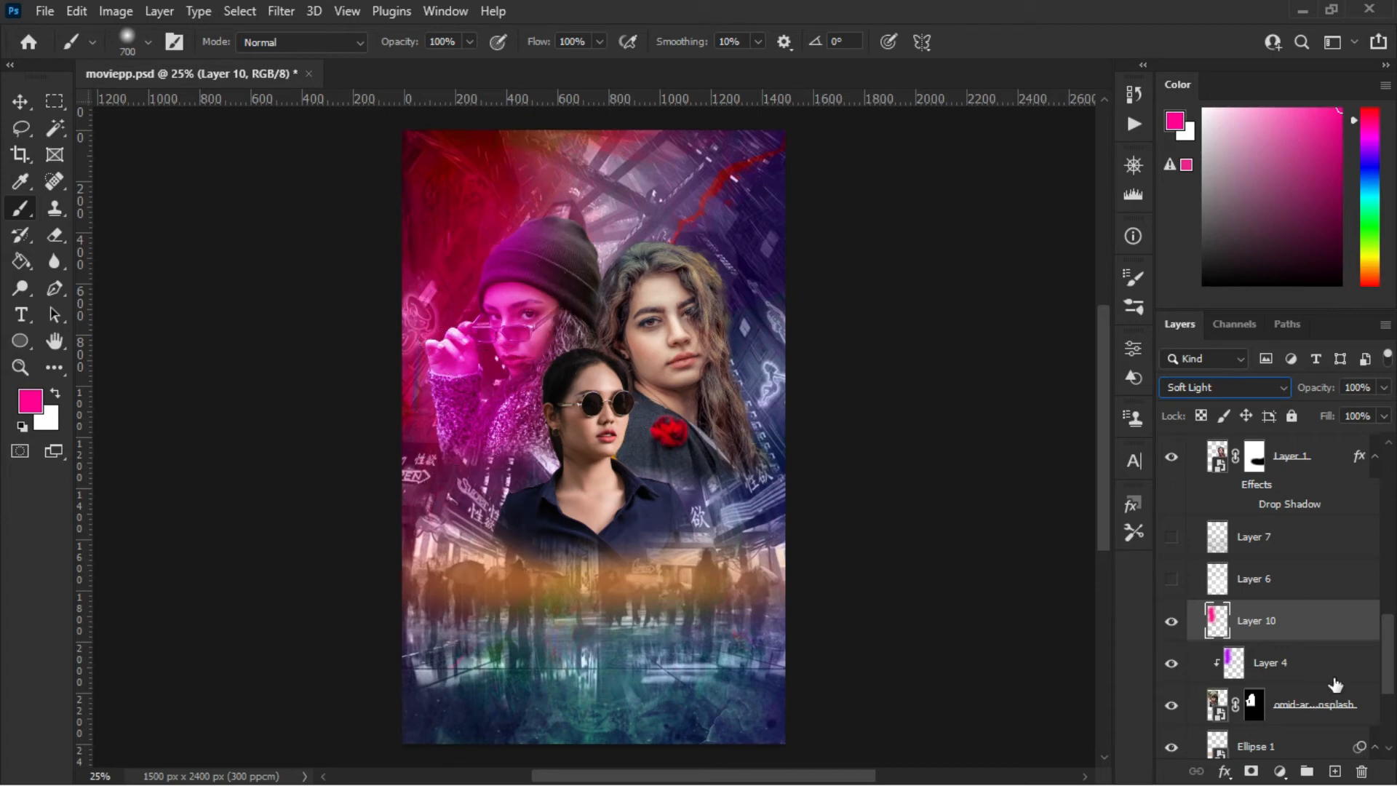
Clip the pink paint layer to the beanie portrait, delete that layer, and return to the Move tool.
right_click(1278, 627)
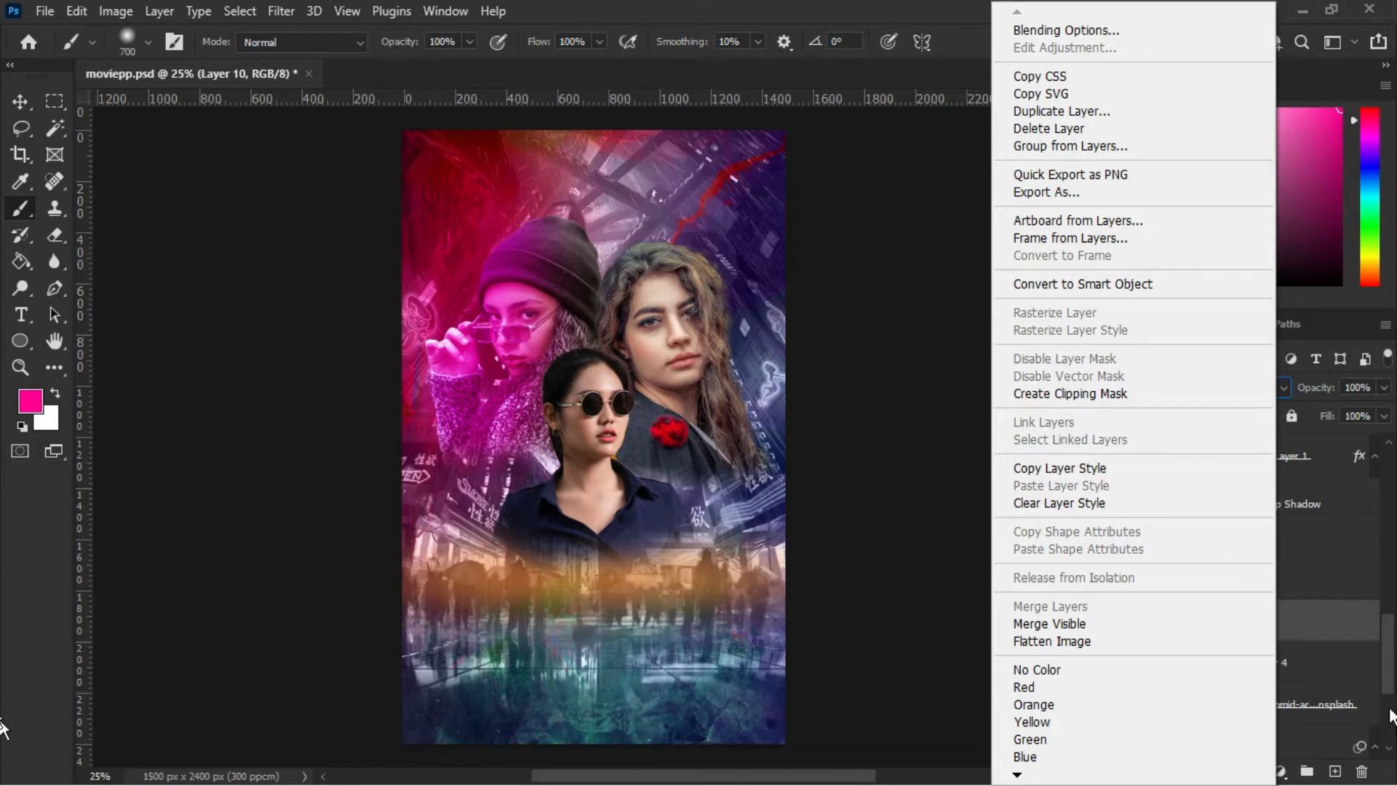
click(1324, 616)
right_click(1326, 614)
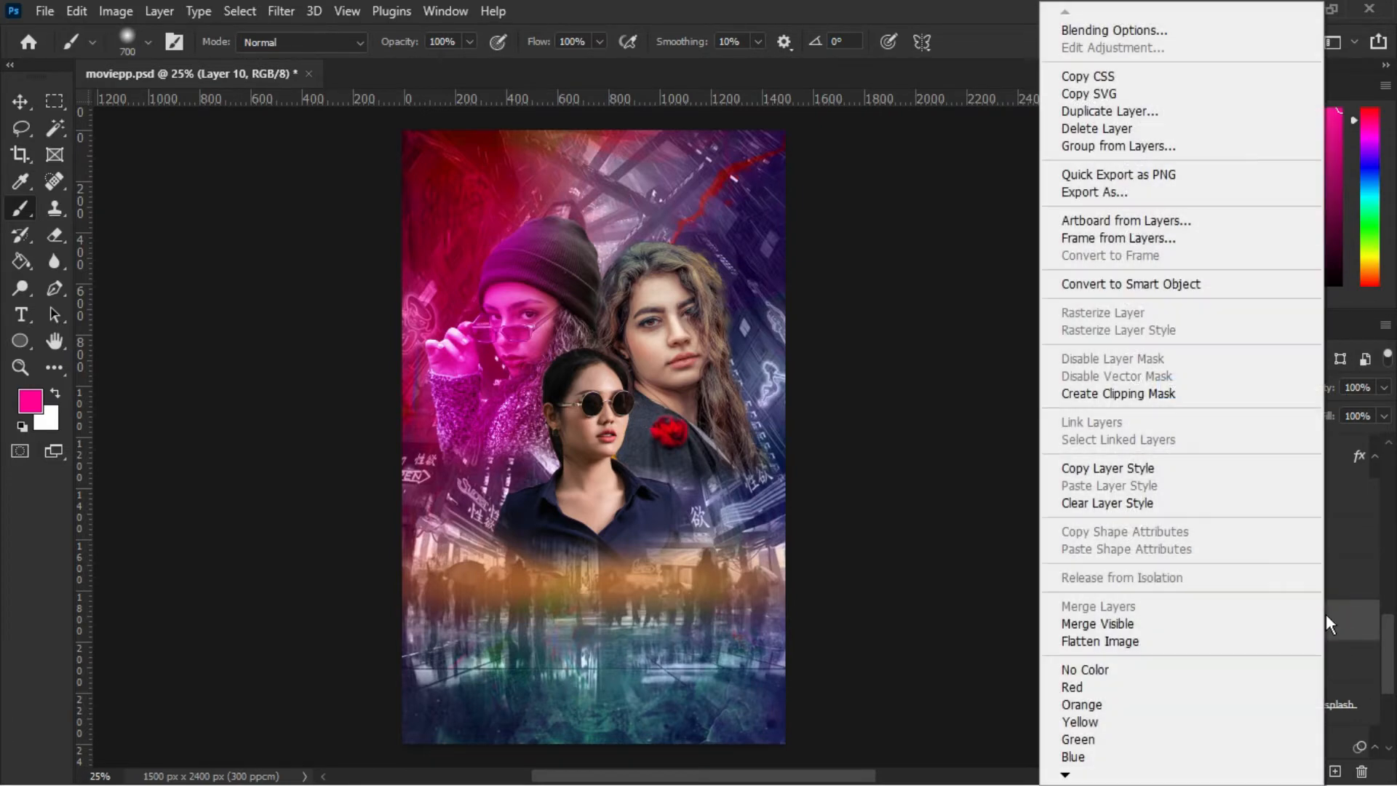
click(1138, 395)
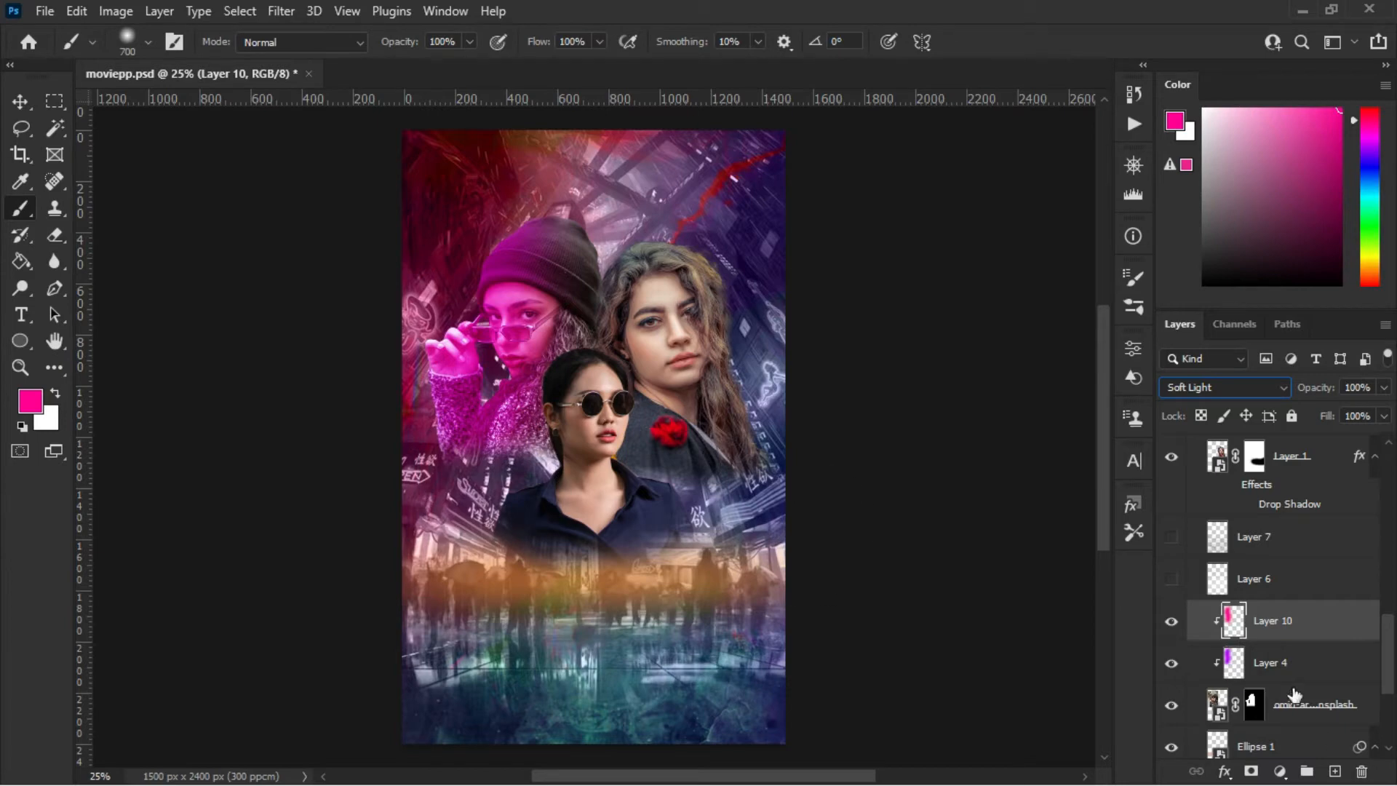
click(1362, 773)
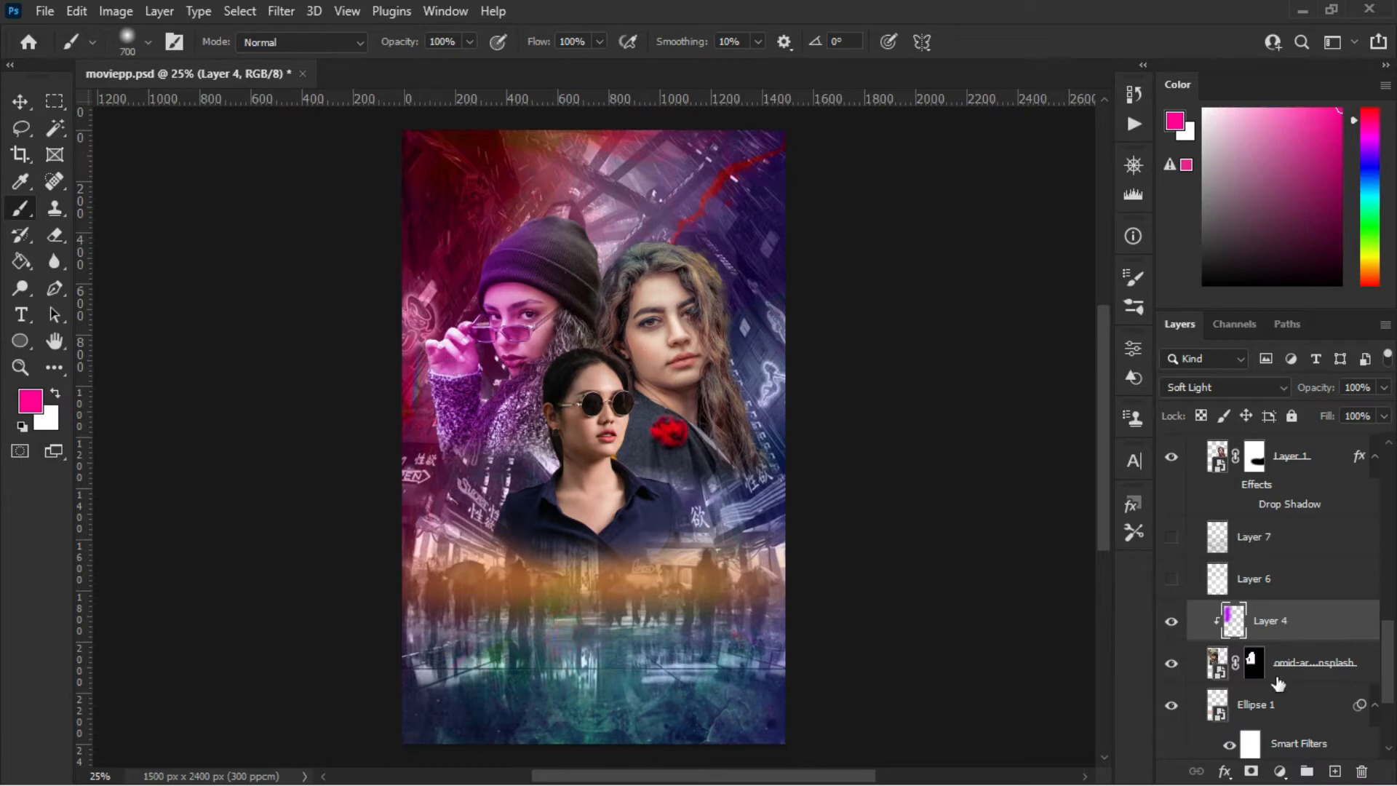
click(21, 102)
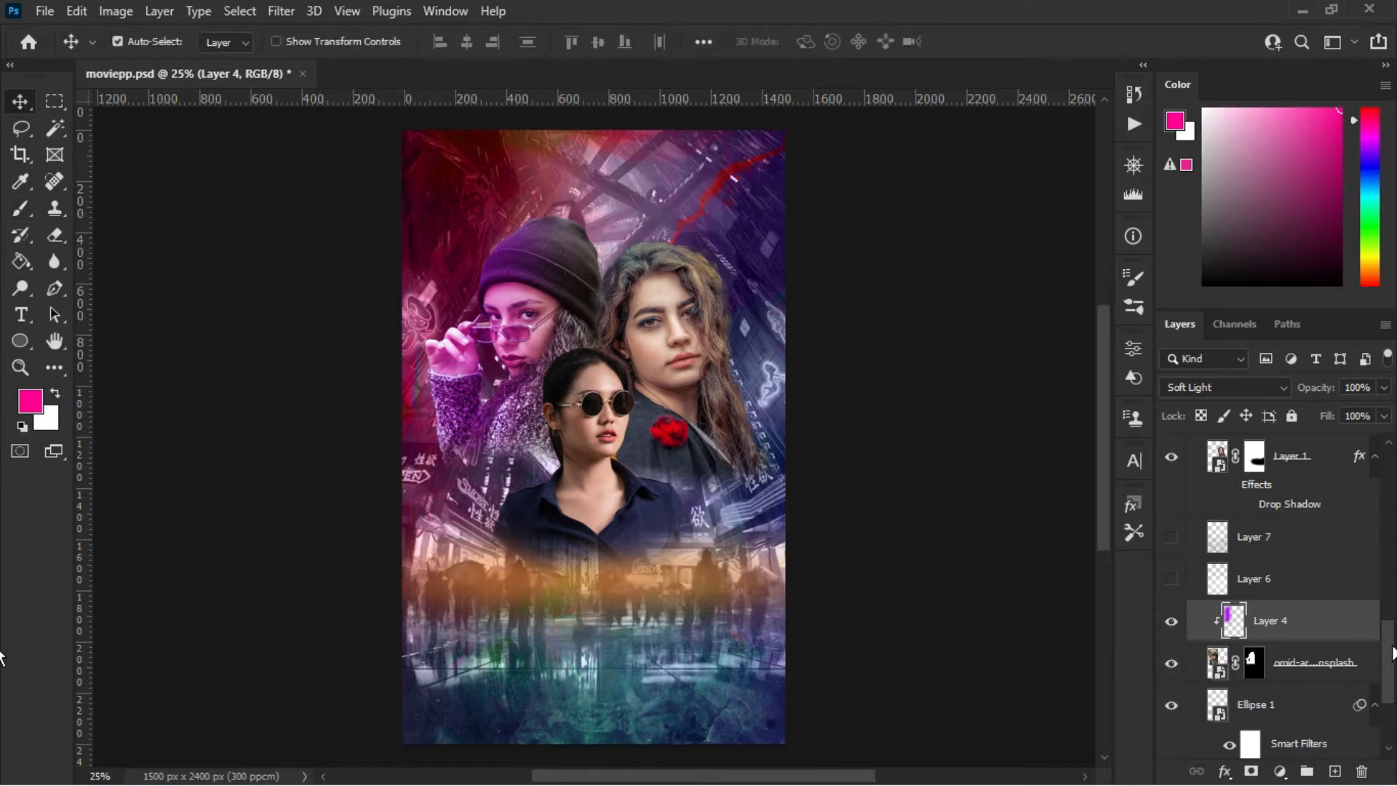
Show the purple clipped tint layers: Layer 2 over the woman with the red flower and Layer 5 over the woman in round sunglasses.
drag(1389, 640, 1389, 613)
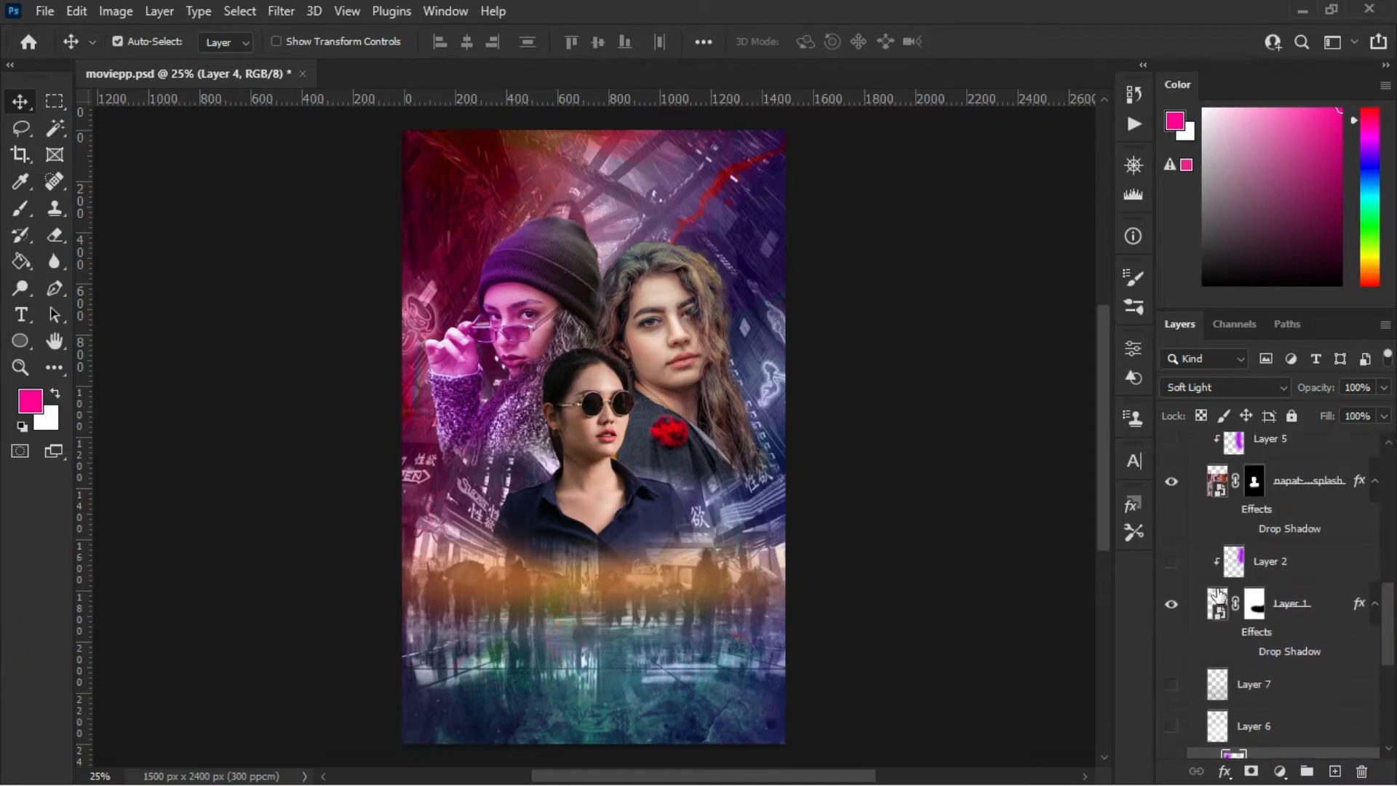
click(1171, 562)
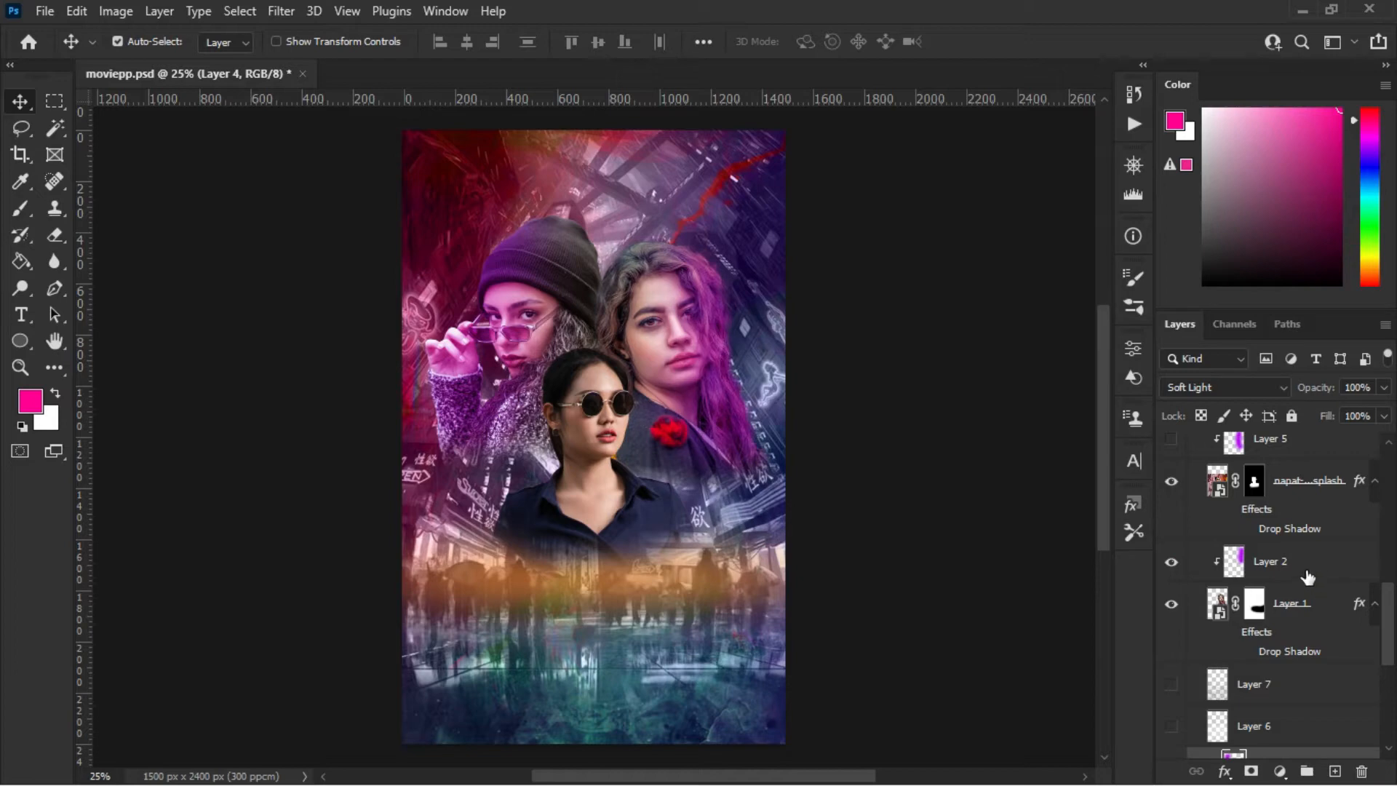
click(1300, 572)
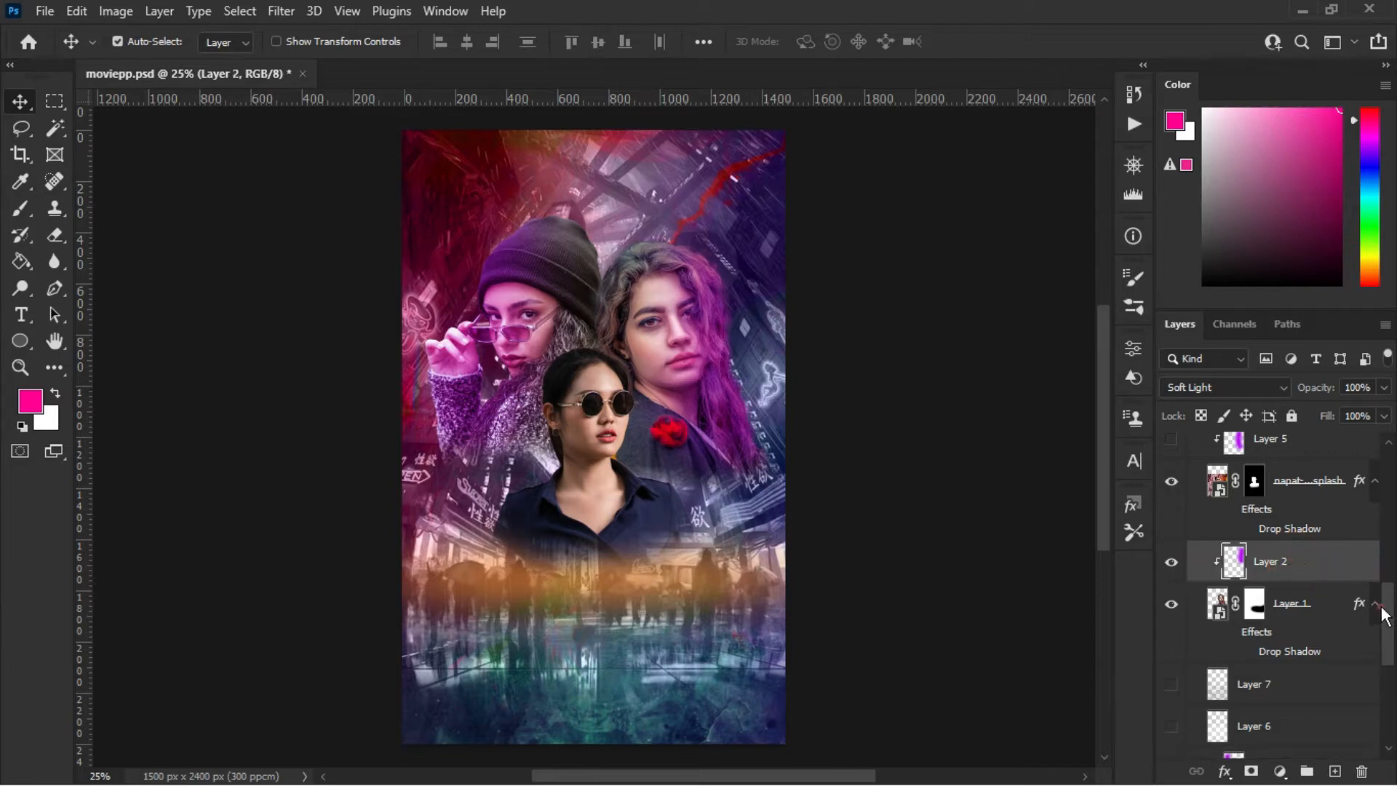
drag(1383, 614, 1370, 574)
click(1172, 566)
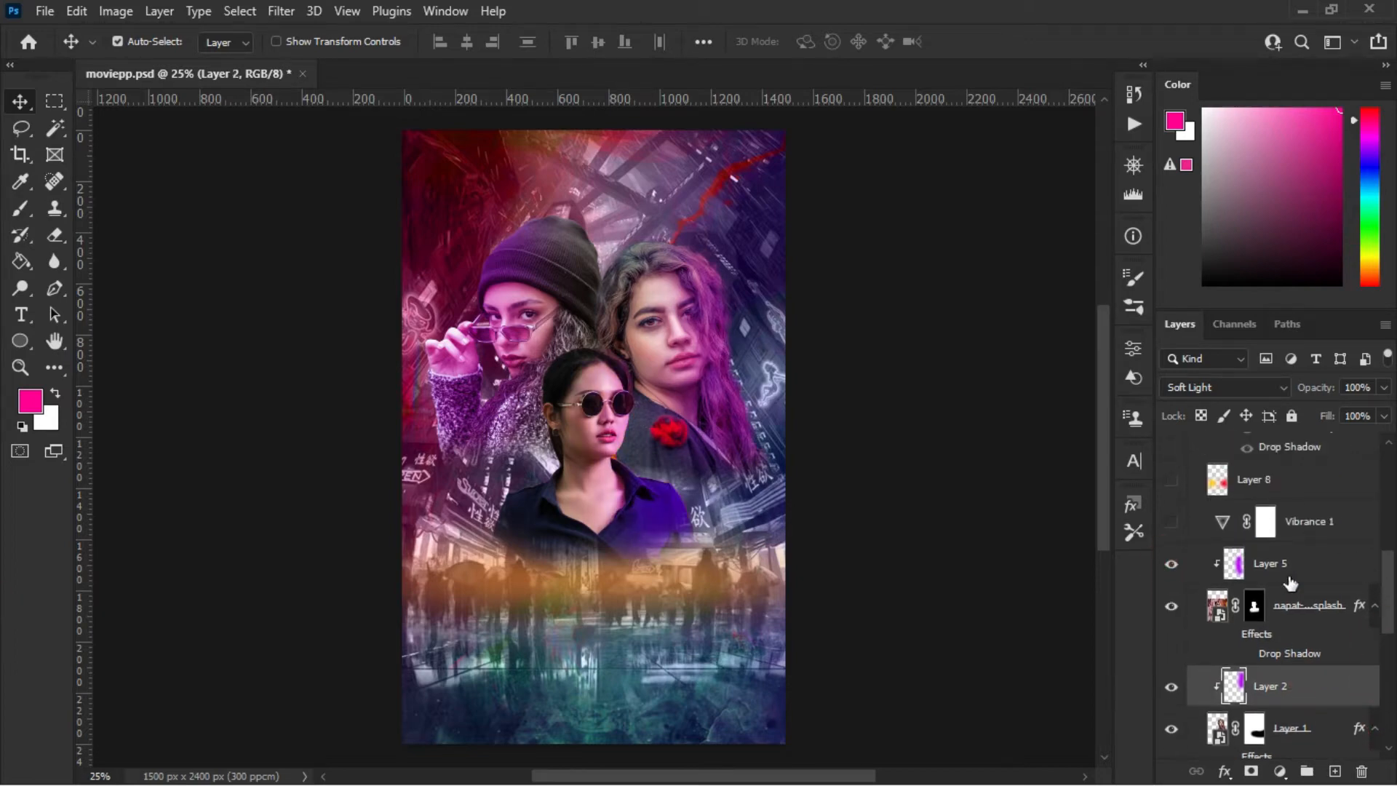
click(1300, 575)
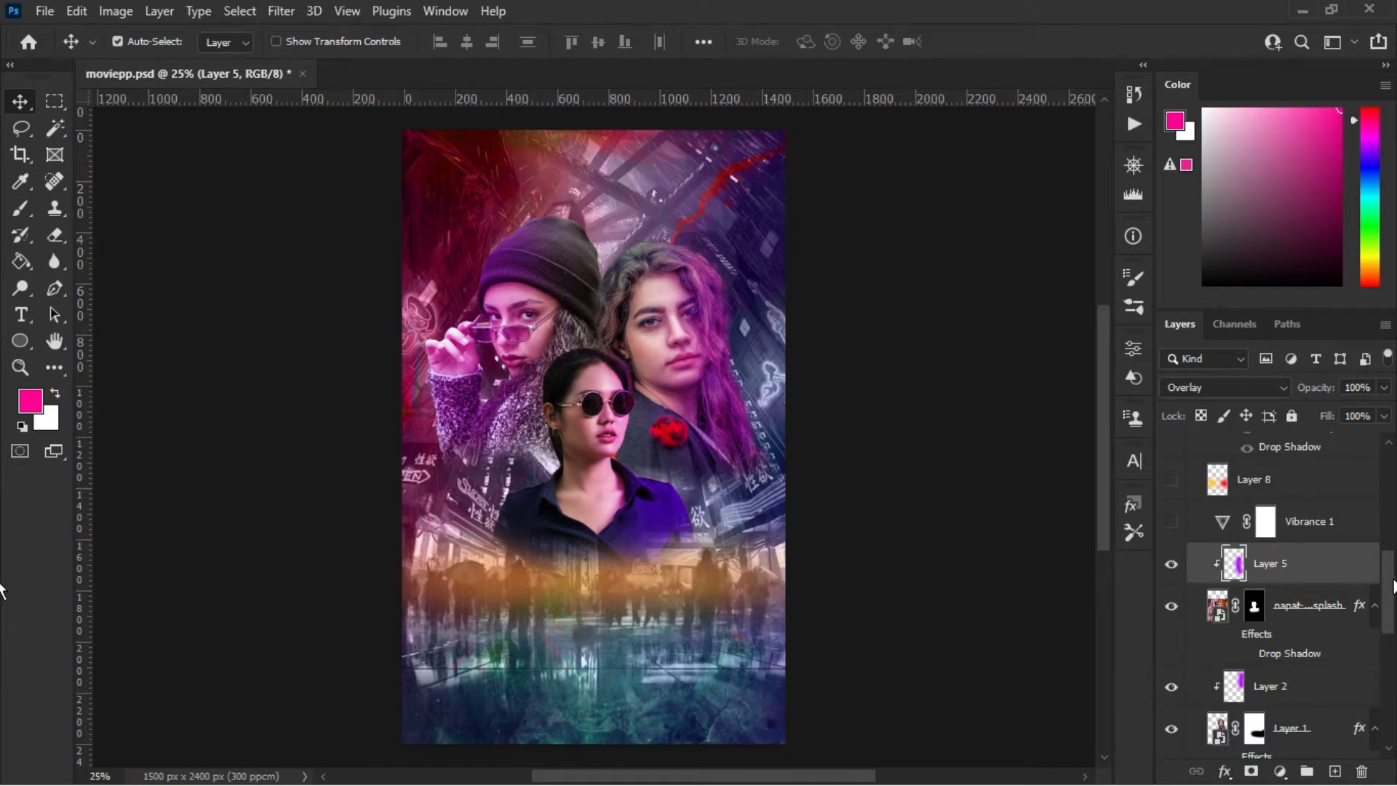
Inspect the purple clipped tints Layer 2 and Layer 5, toggling the visibility of the woman in round sunglasses.
drag(1393, 584, 1390, 590)
click(1281, 648)
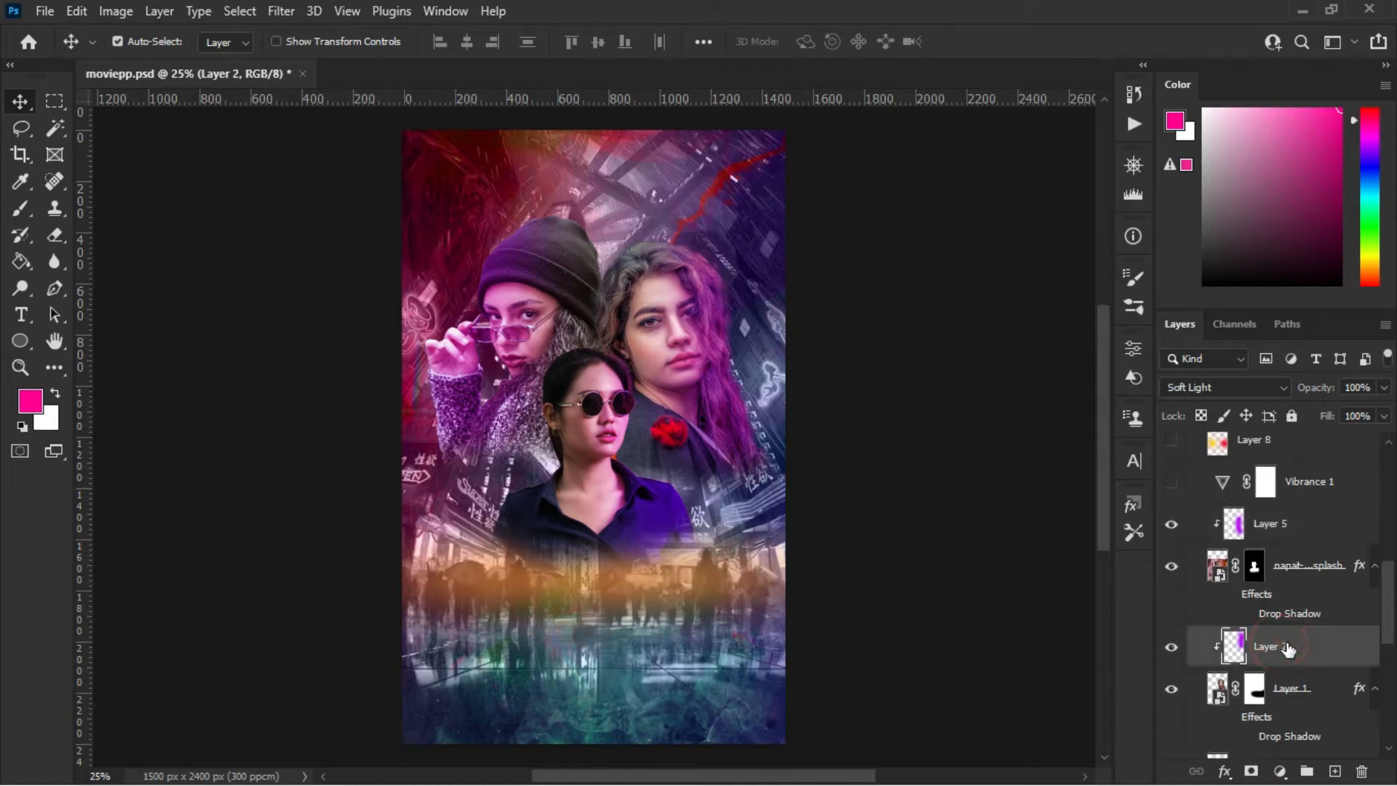
click(1296, 524)
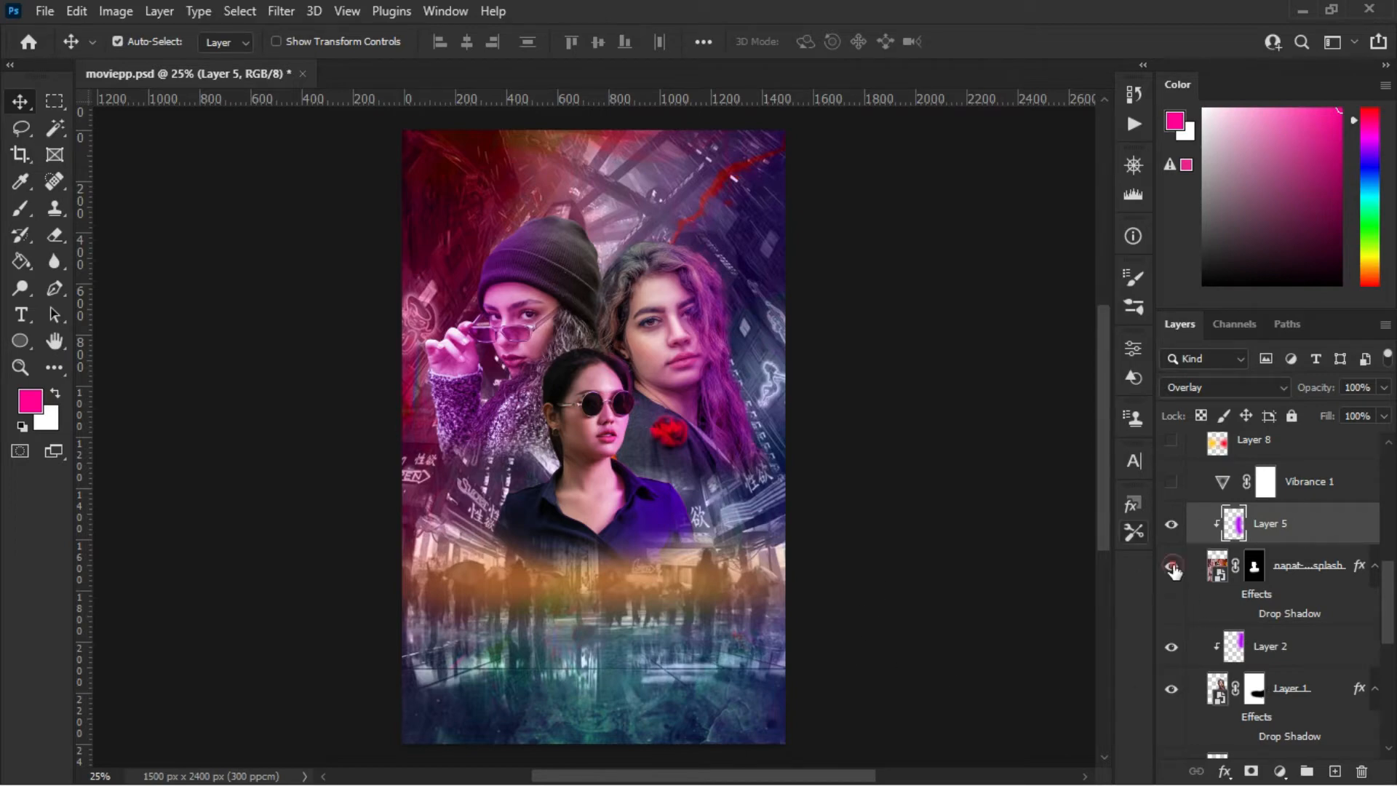
click(1171, 567)
click(1171, 566)
drag(1387, 624, 1387, 647)
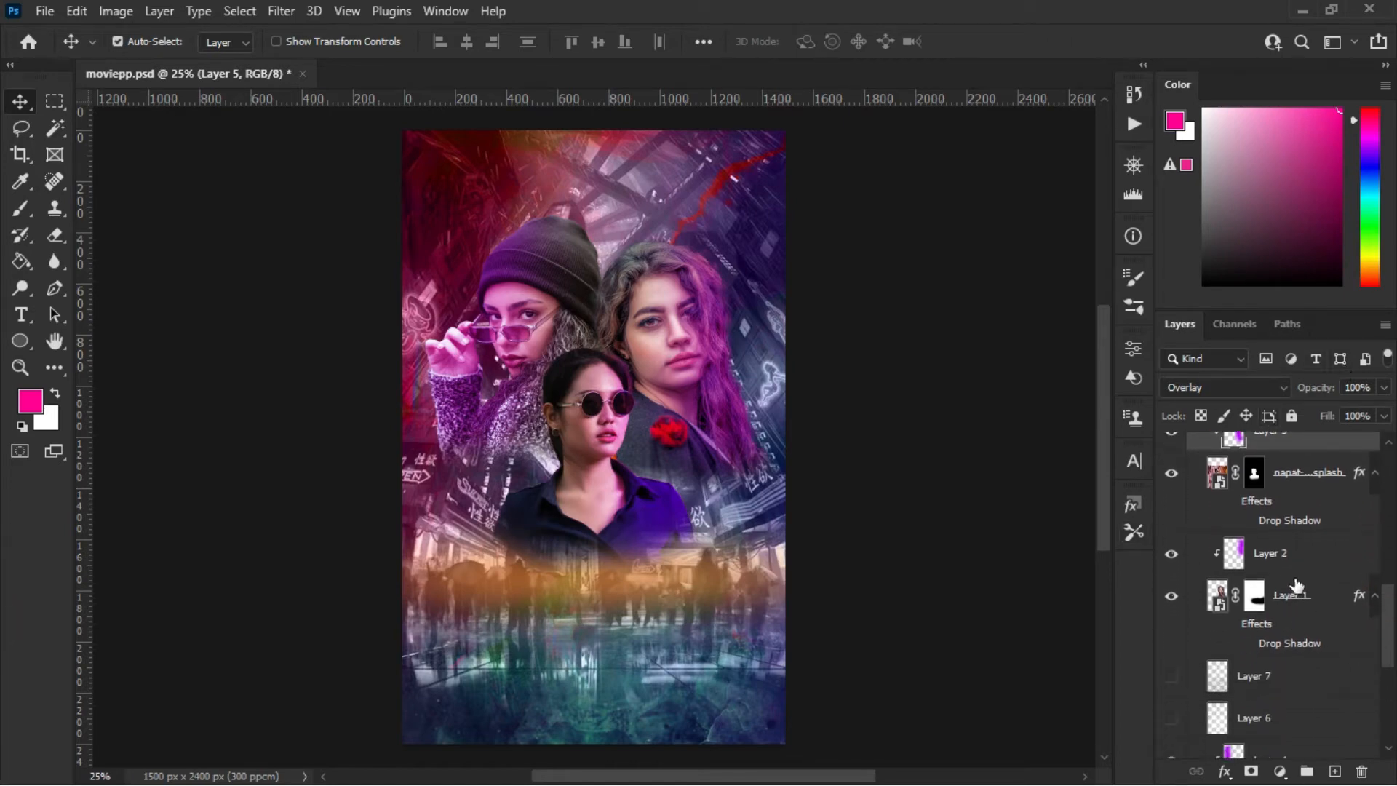
click(1286, 553)
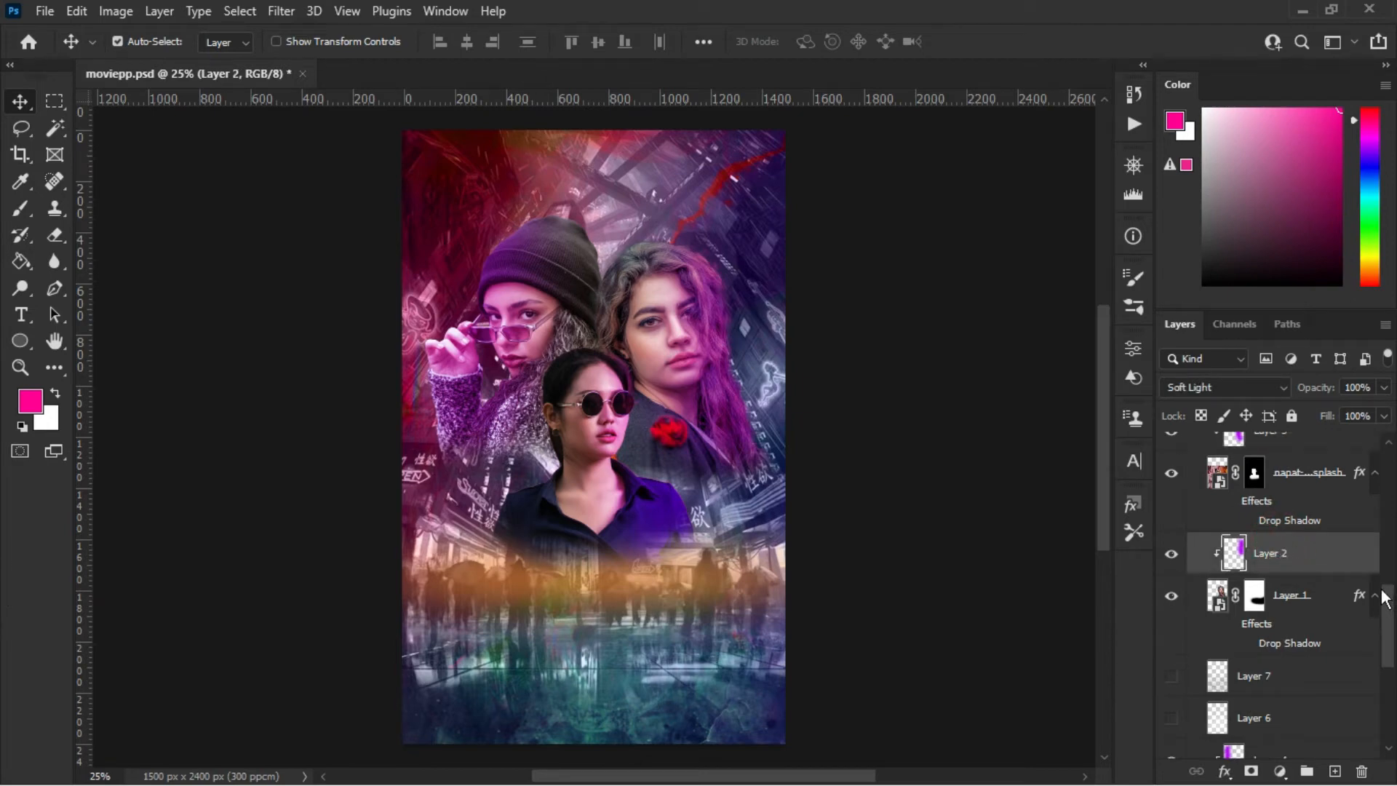
drag(1387, 606, 1386, 575)
click(1266, 560)
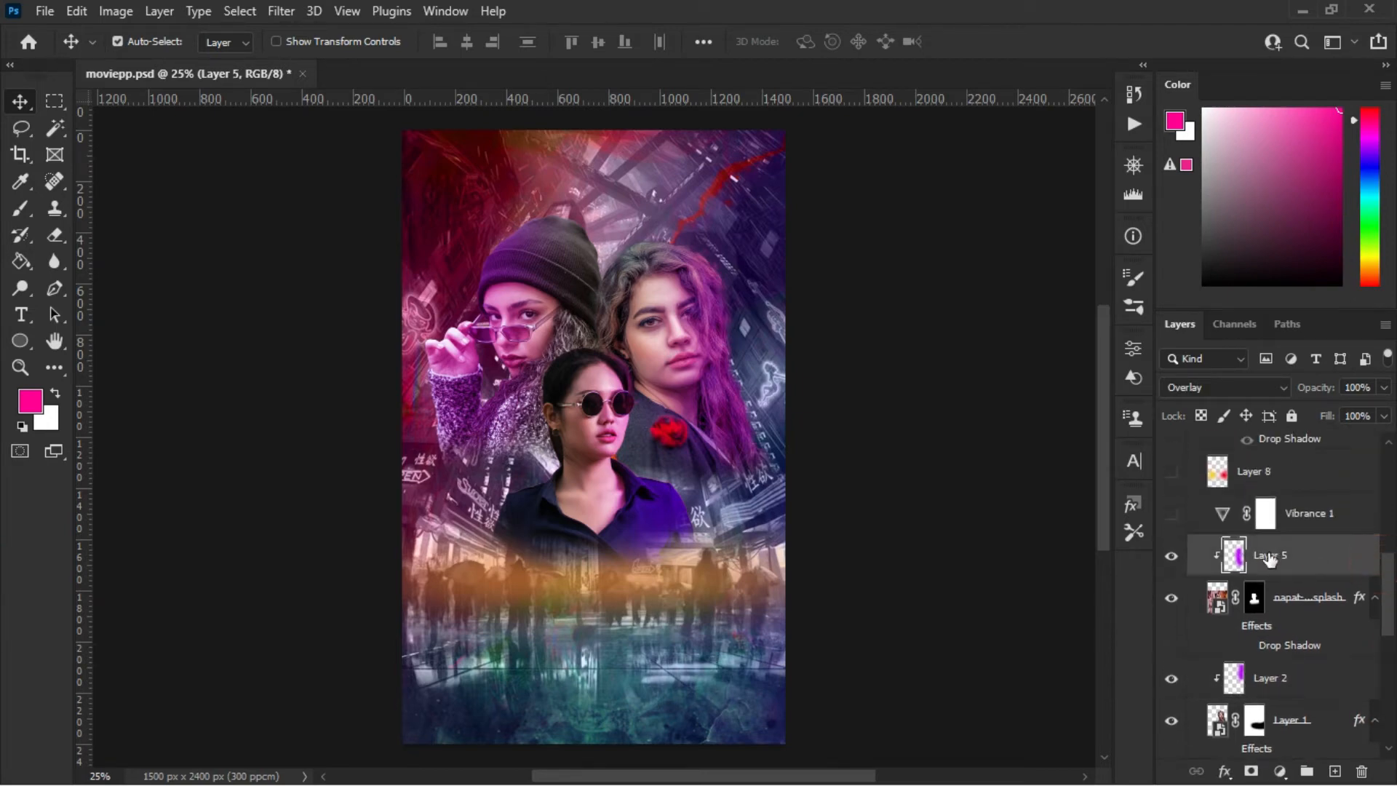
Try Soft Light as the blend mode of Layer 5 and set it back to Overlay.
click(1228, 390)
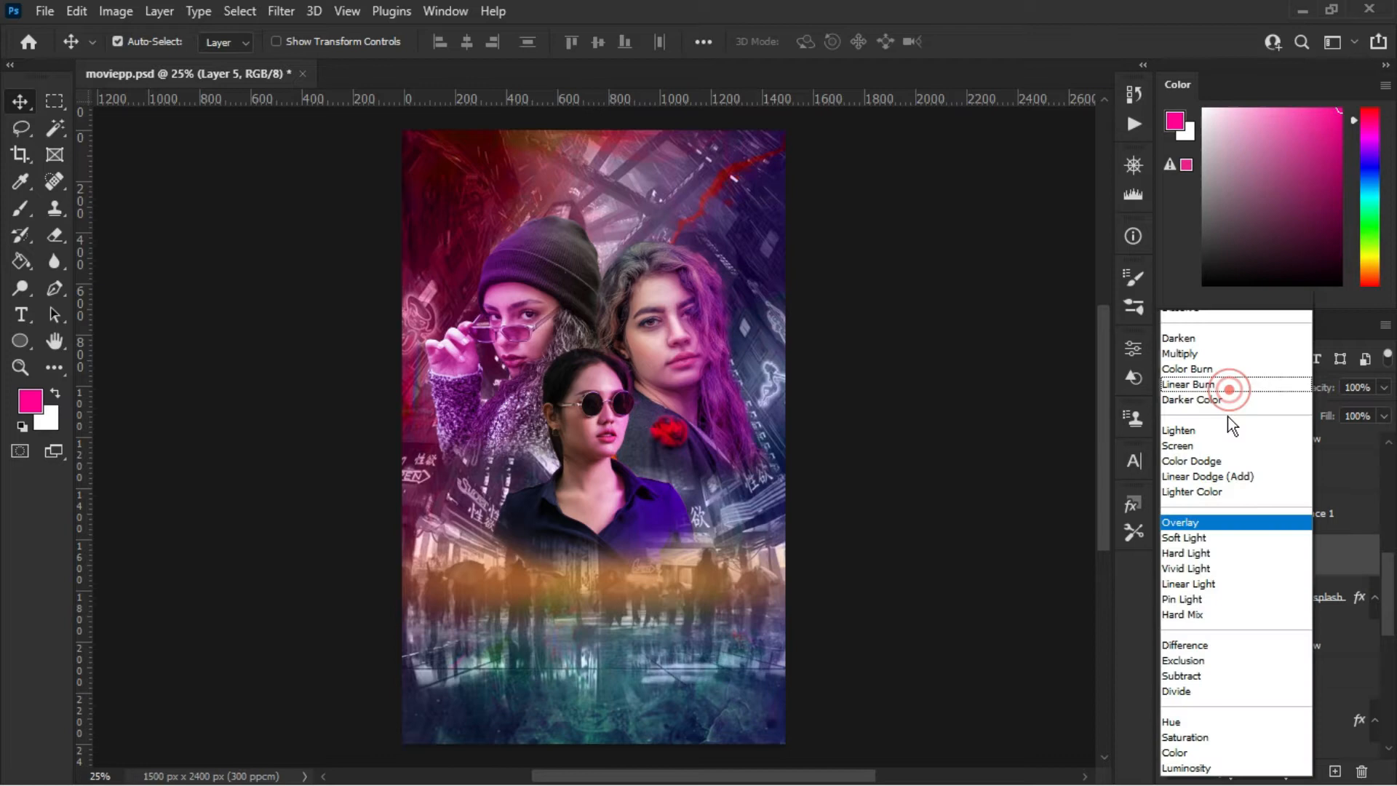
click(1212, 537)
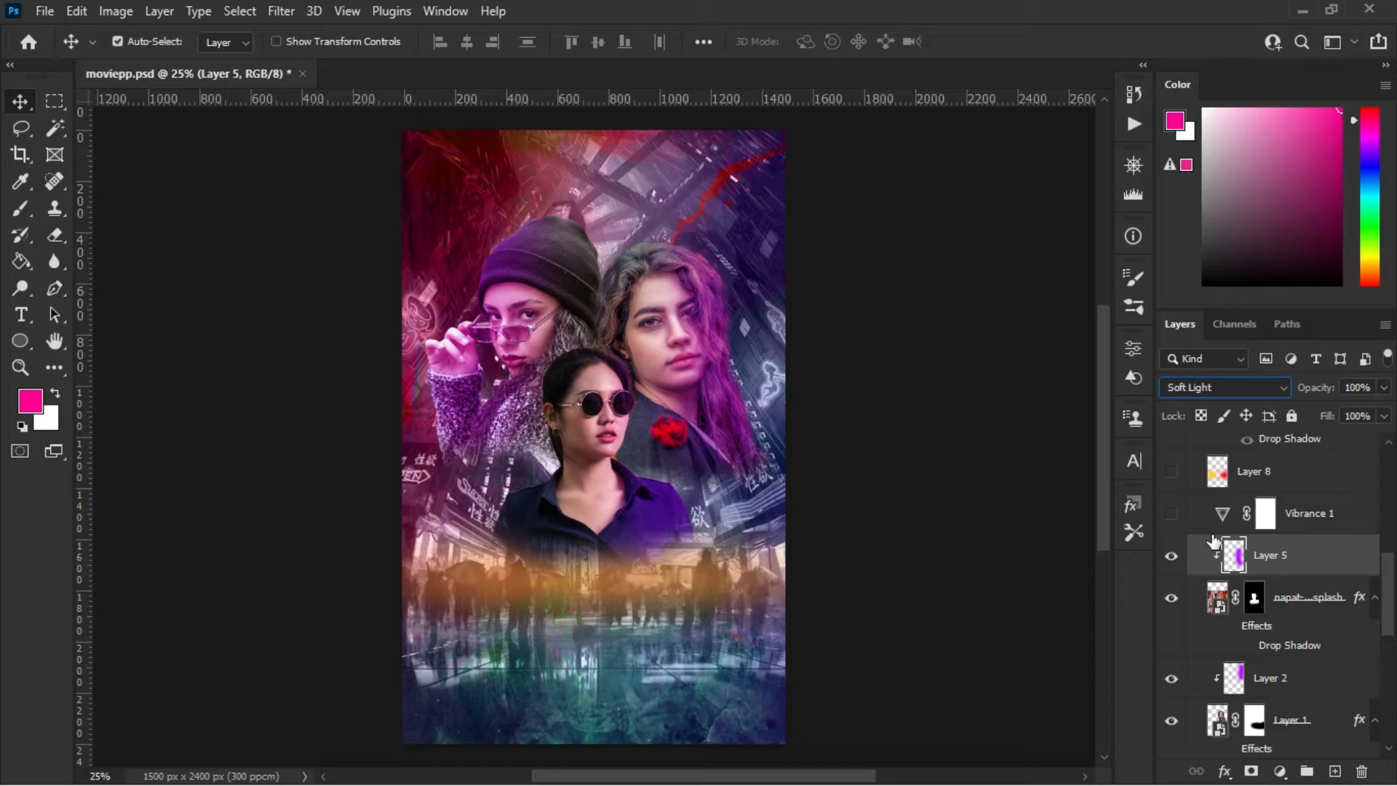
click(1226, 390)
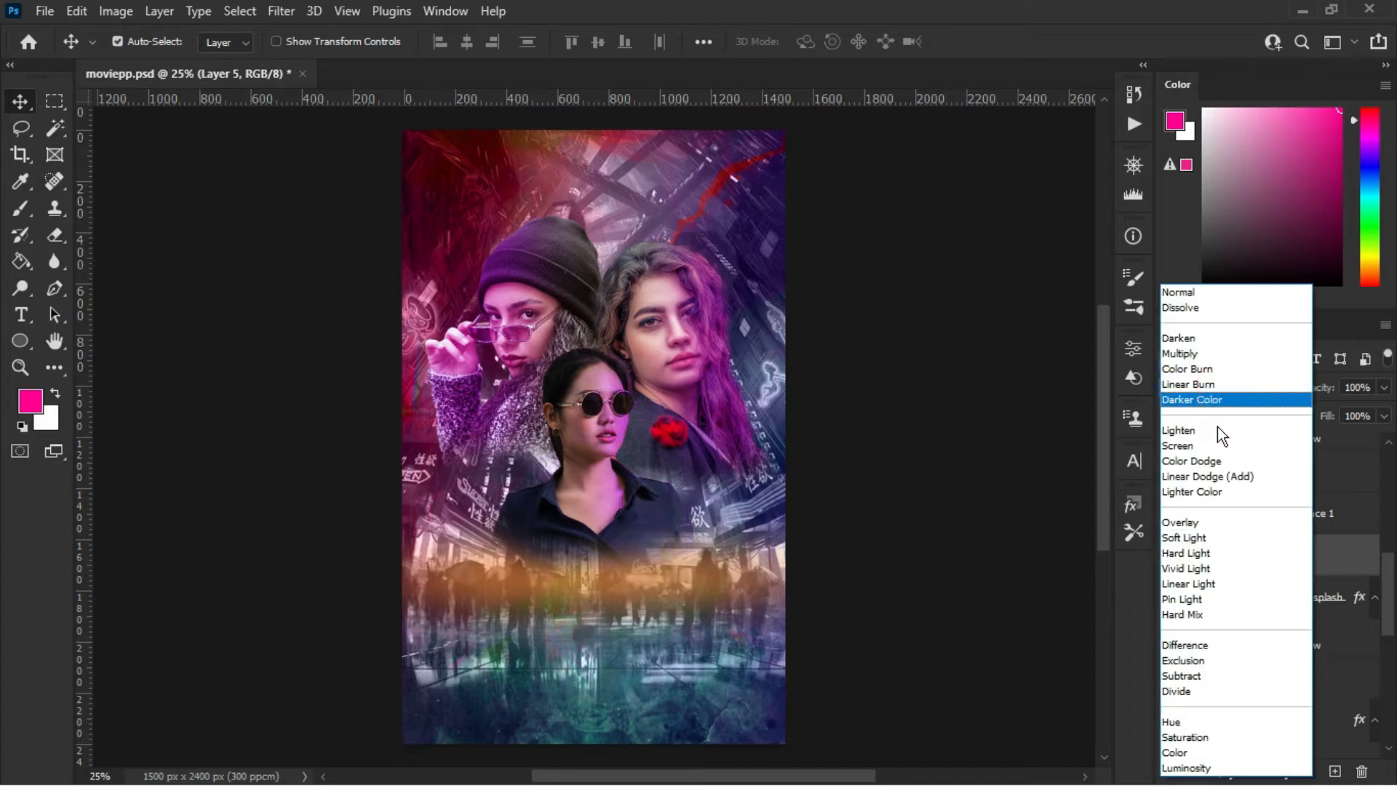
click(1196, 525)
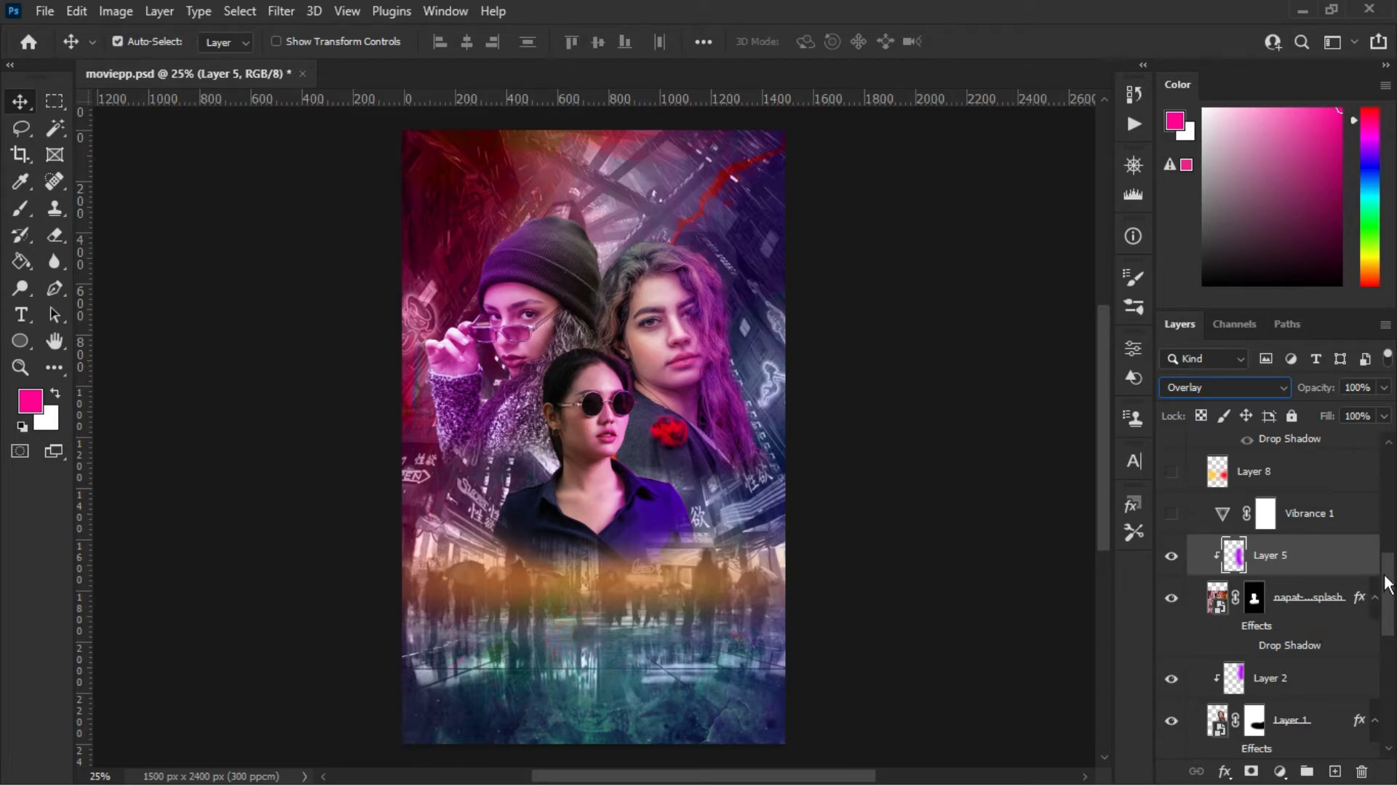
Show Layer 8, the yellow and red glow layer above Vibrance 1.
drag(1390, 580, 1389, 560)
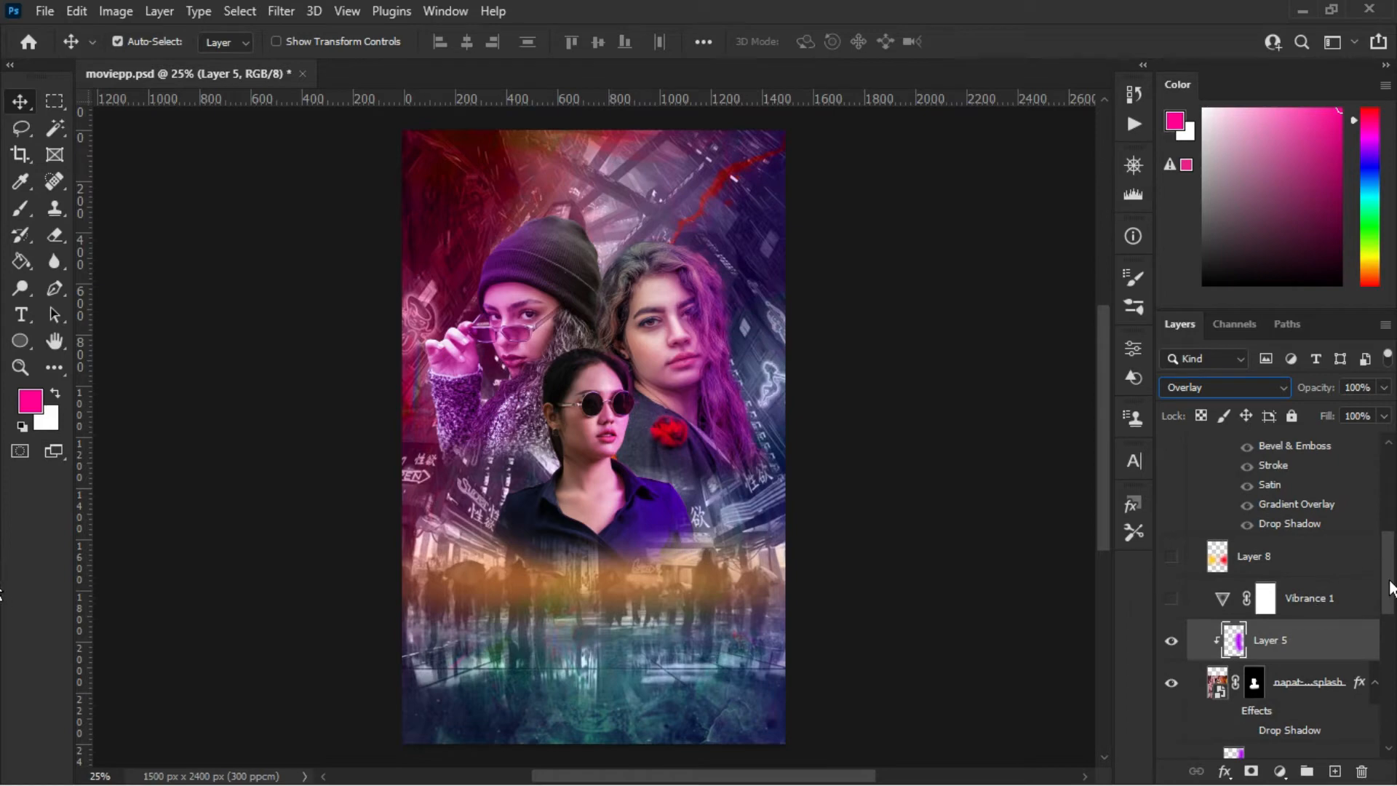
click(1282, 560)
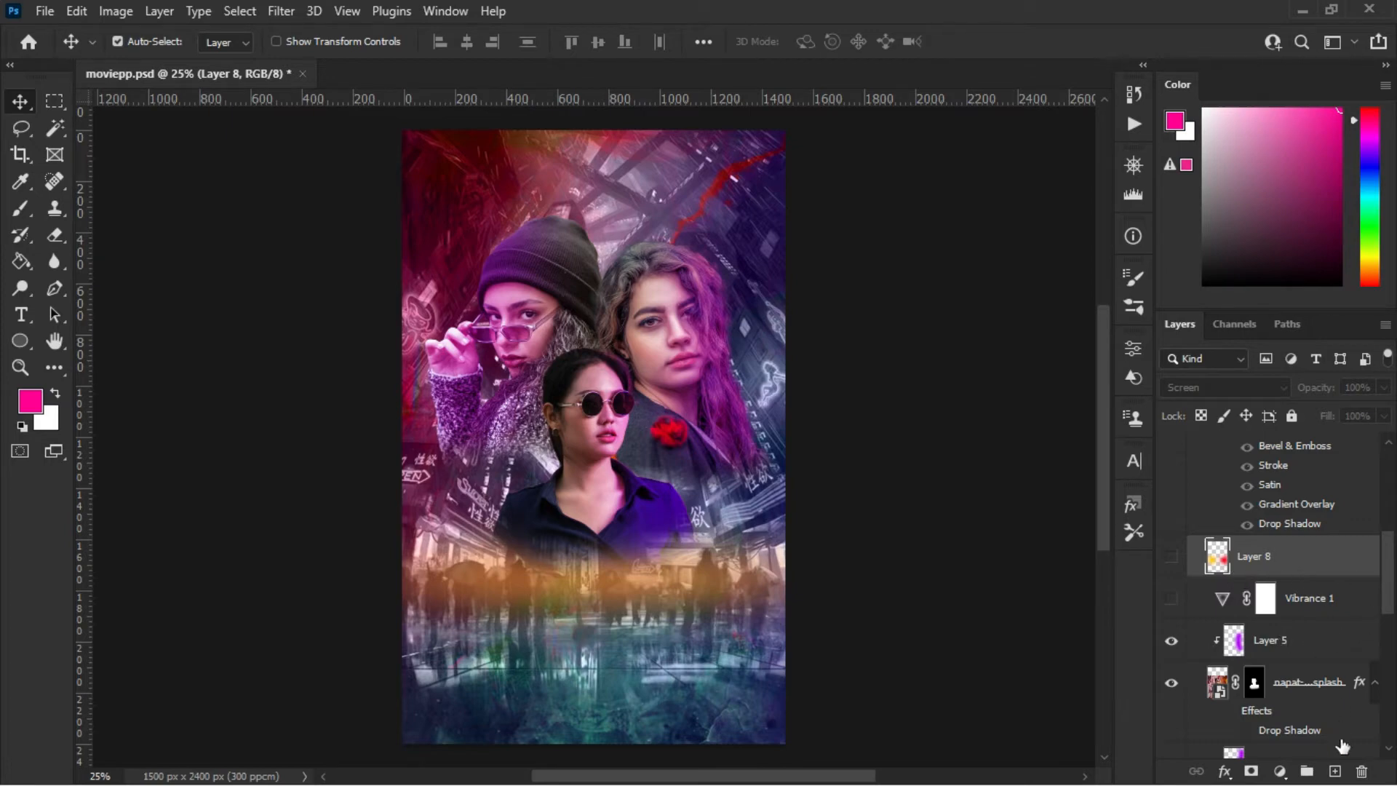
click(1171, 556)
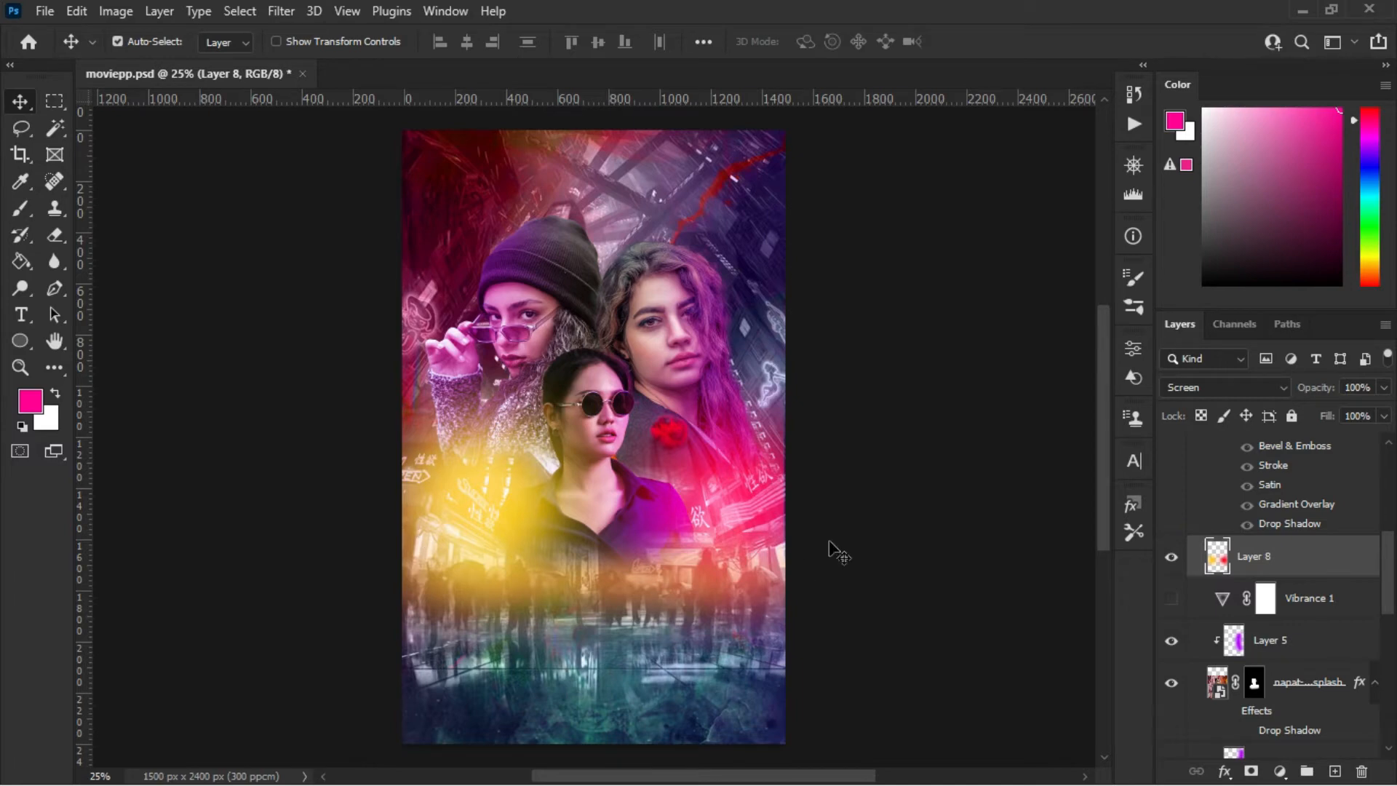
Add a new layer above Layer 8 and paint red and yellow glows on either side of the sunglasses woman with the soft 700 px brush.
key(b)
click(1334, 771)
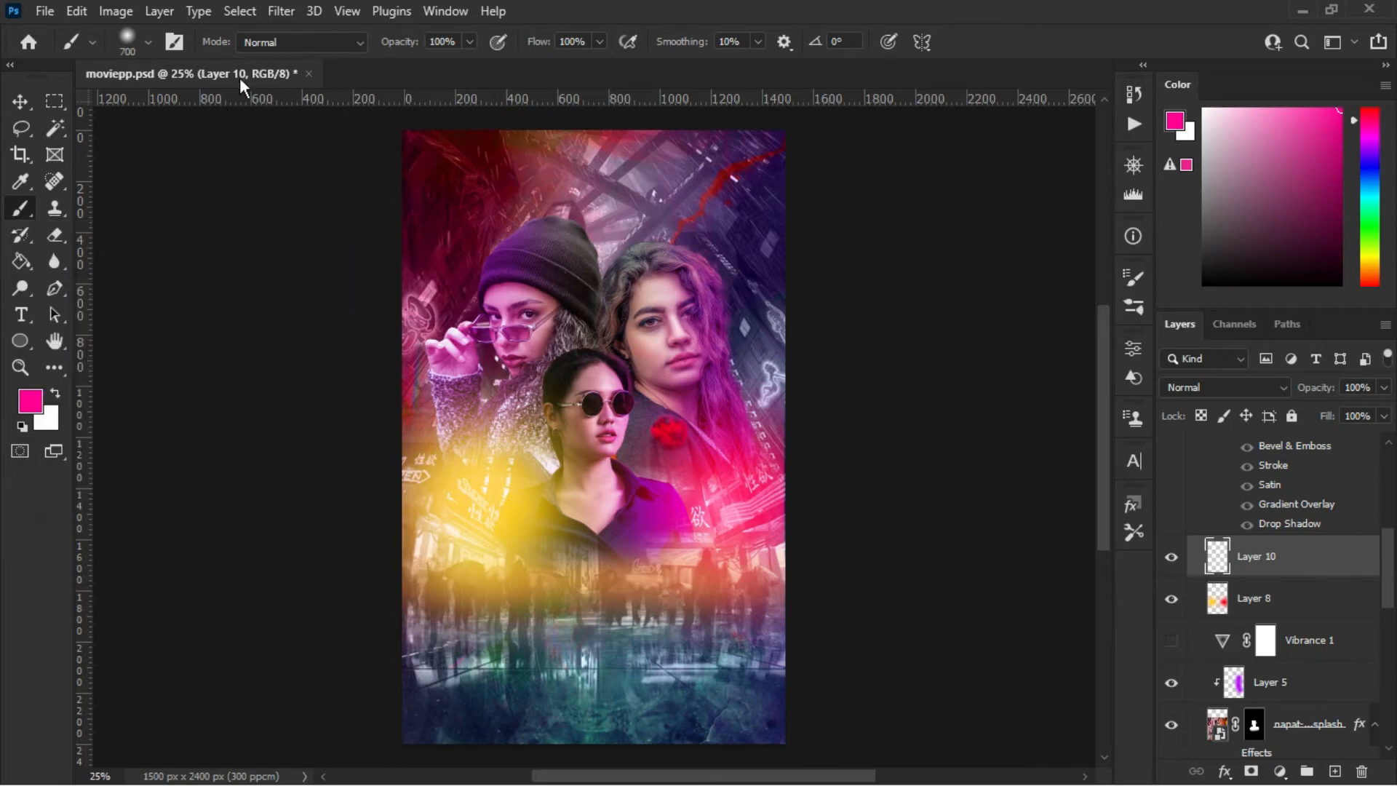
click(149, 41)
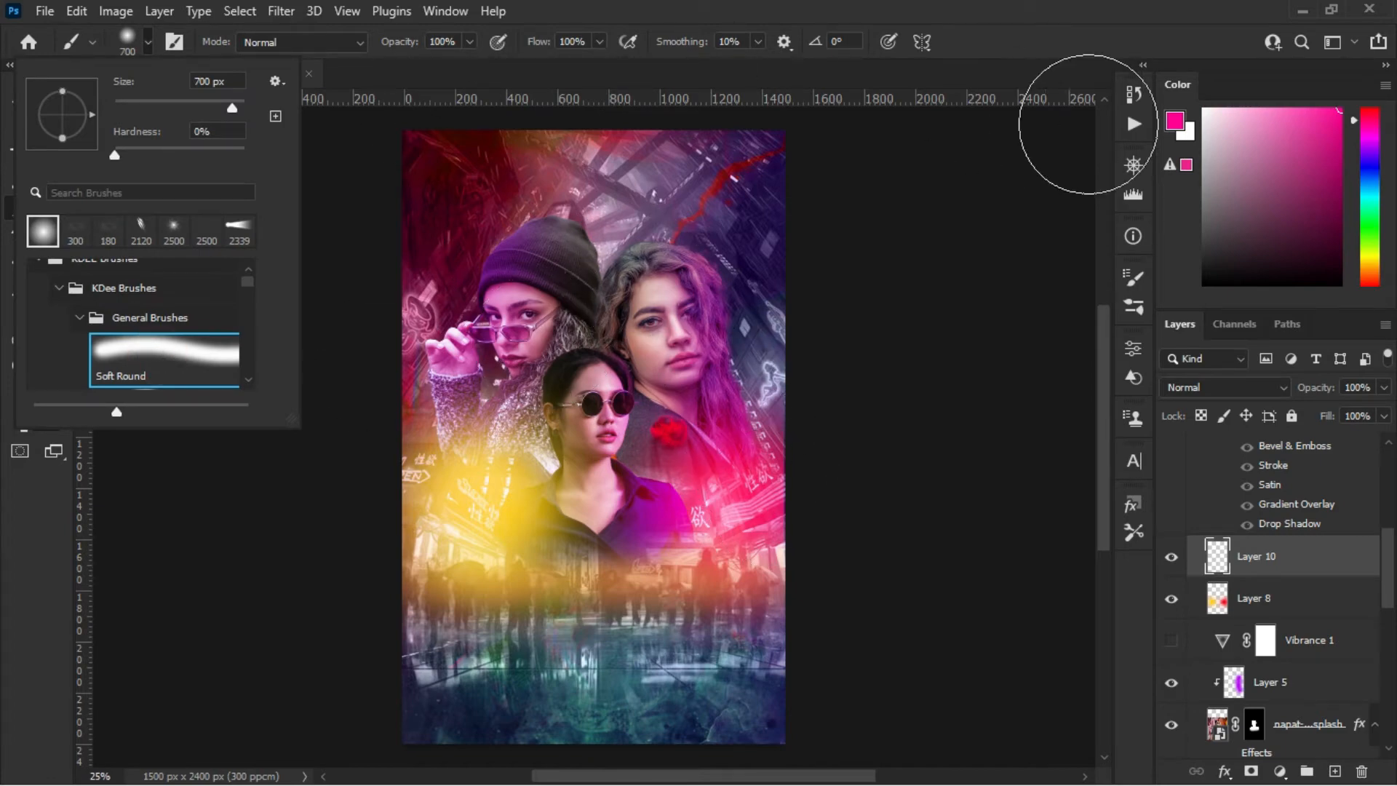
click(1020, 45)
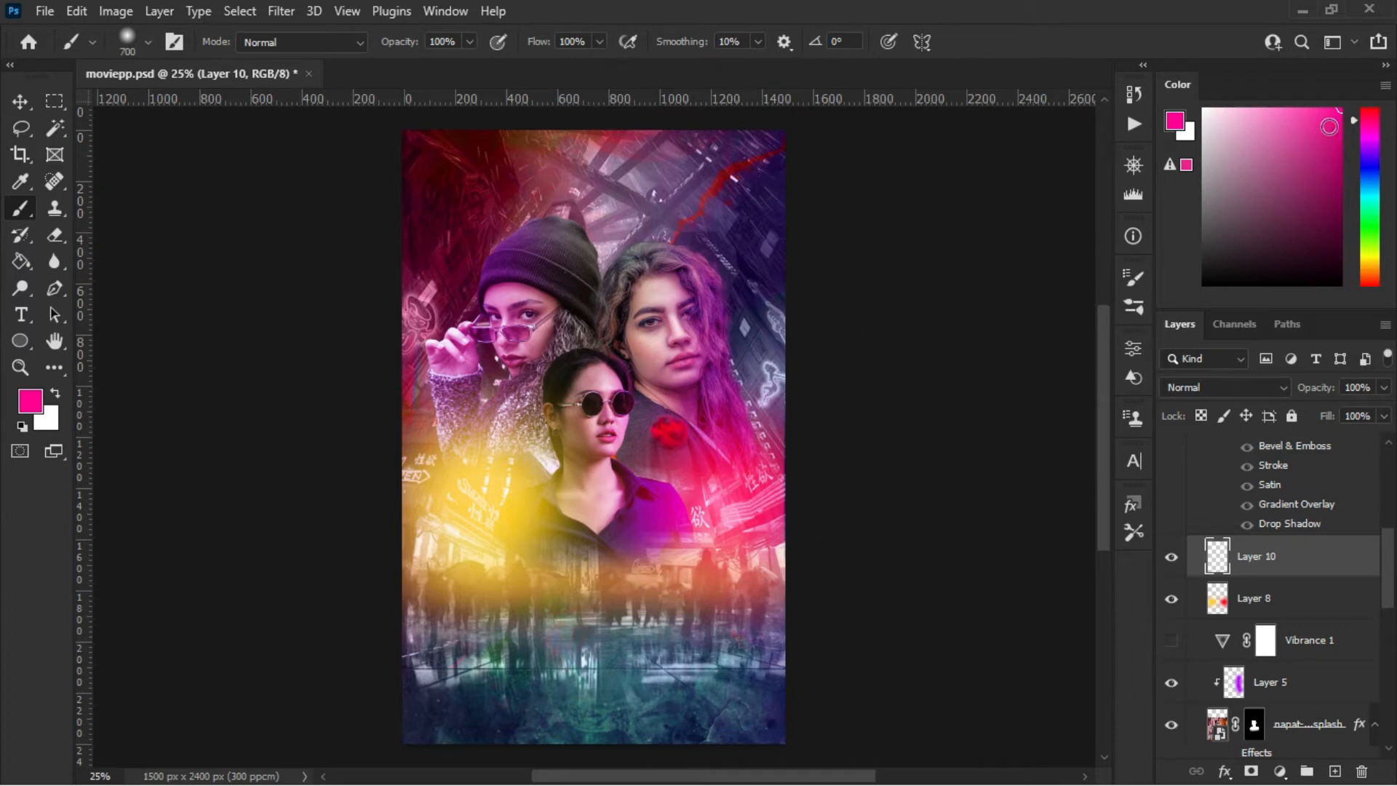
click(1368, 150)
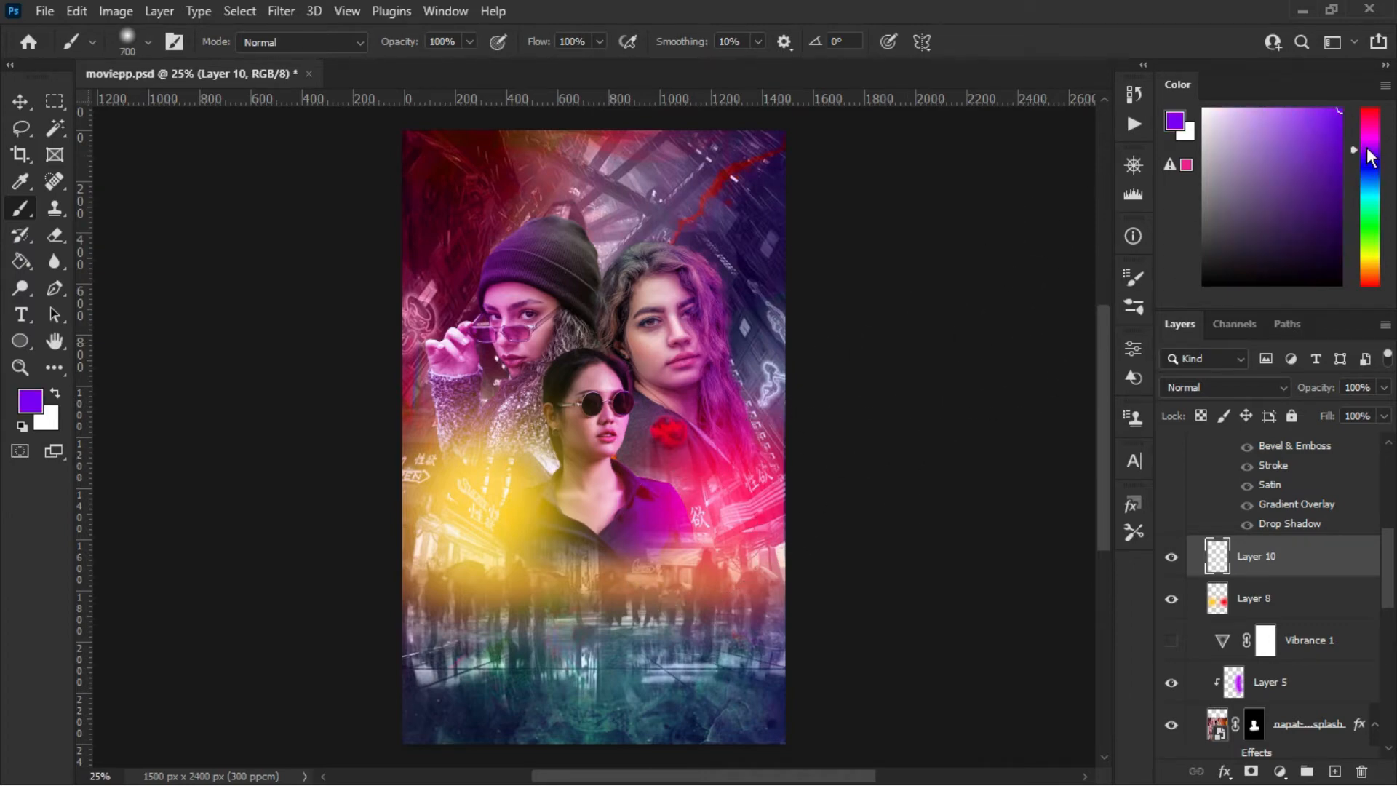
drag(1370, 156, 1372, 73)
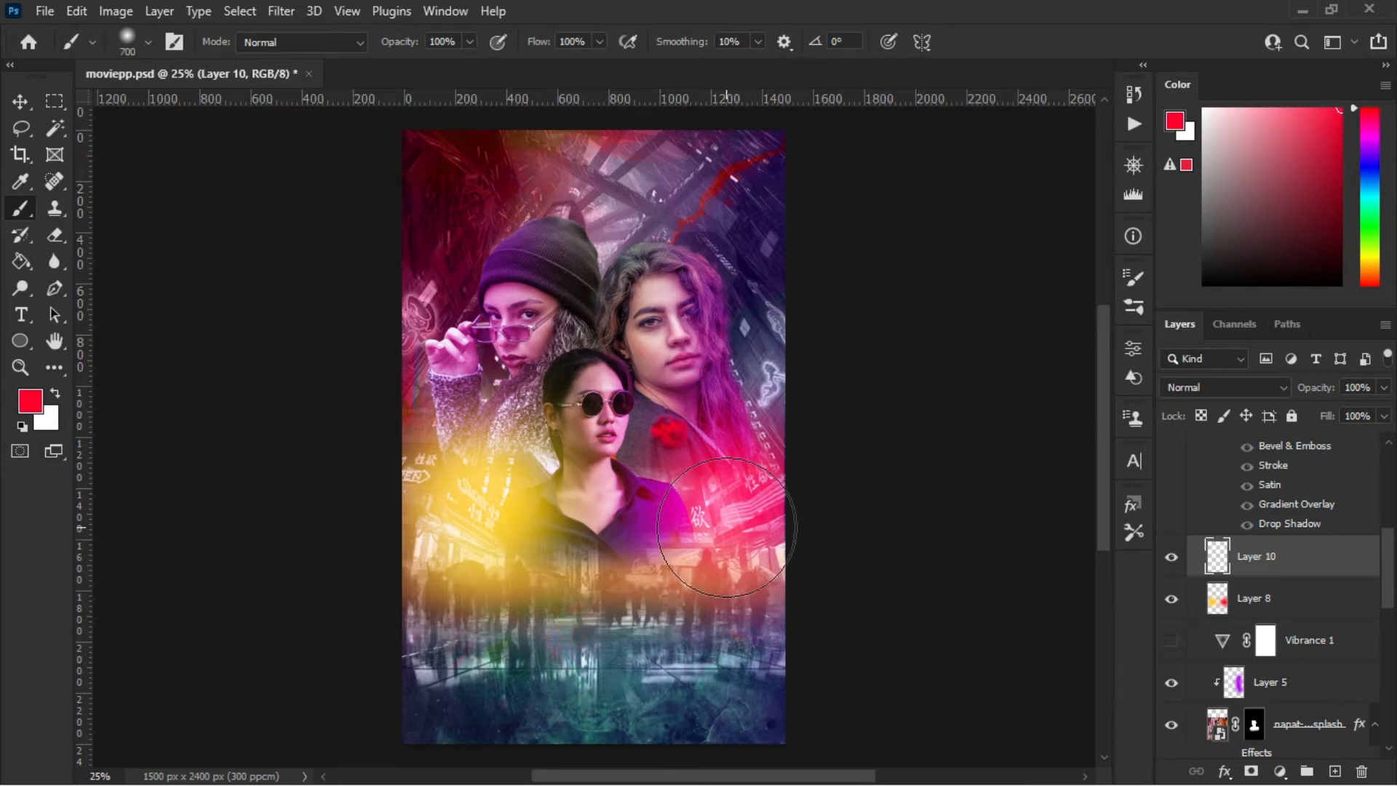
drag(724, 524, 728, 516)
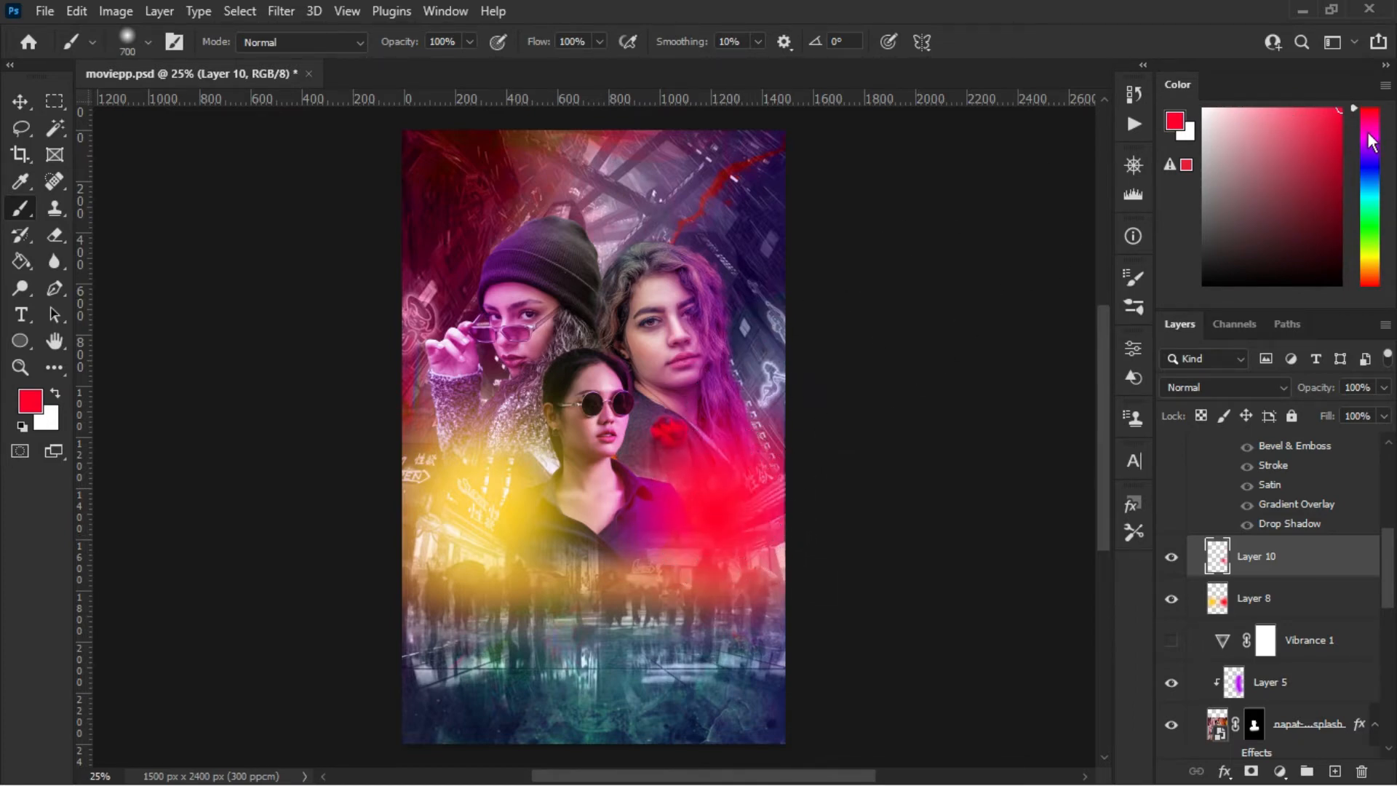
drag(1370, 142, 1371, 259)
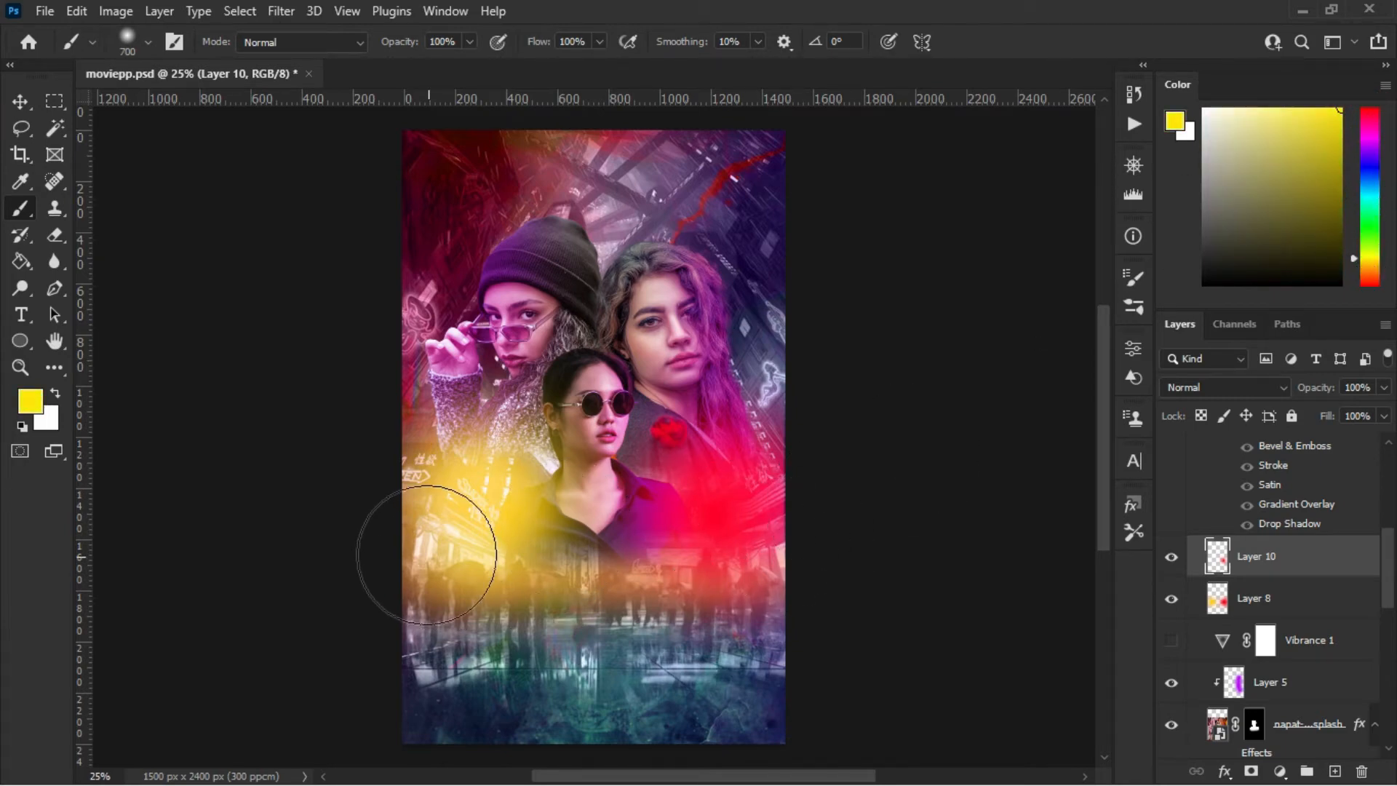
click(490, 532)
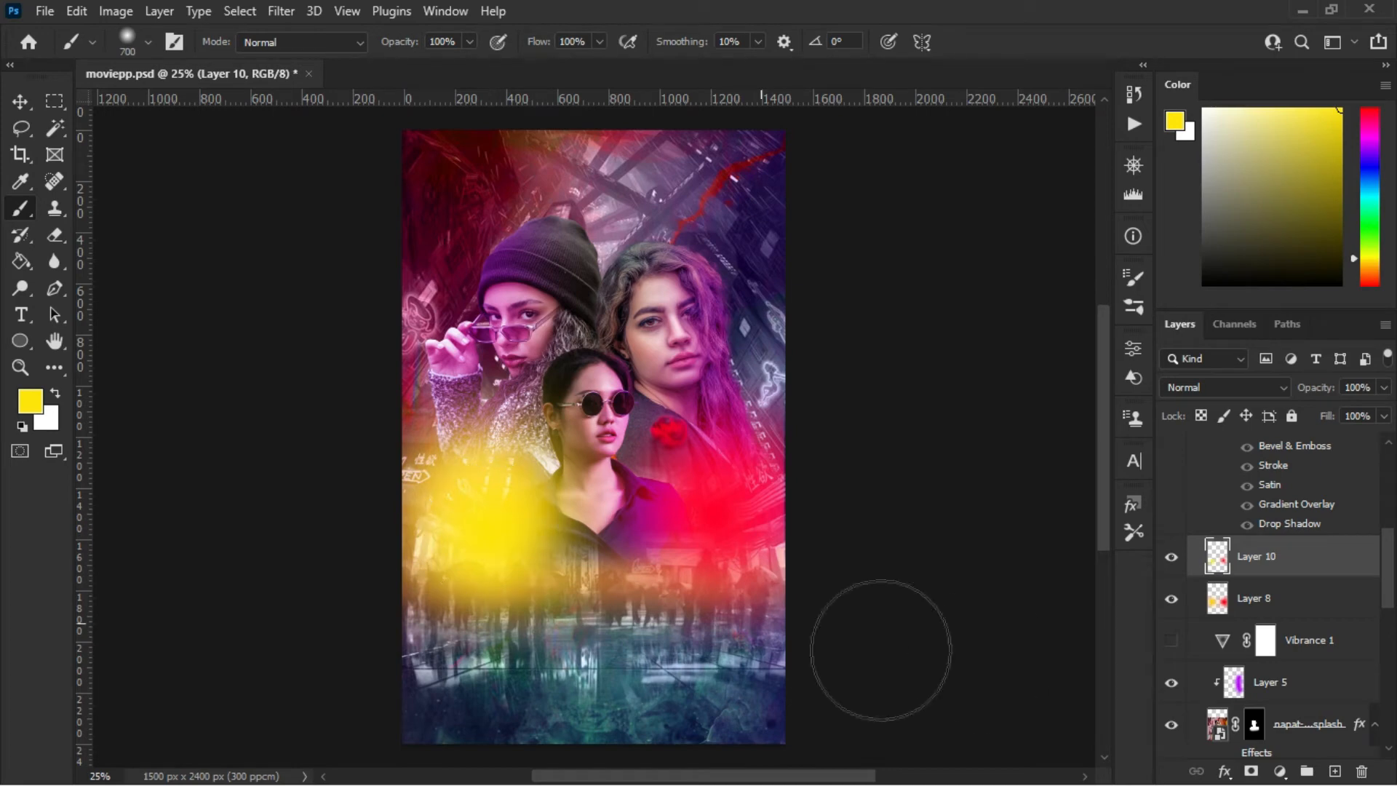
Set the blend mode of the newly painted glow layer, Layer 10, to Screen.
click(1253, 601)
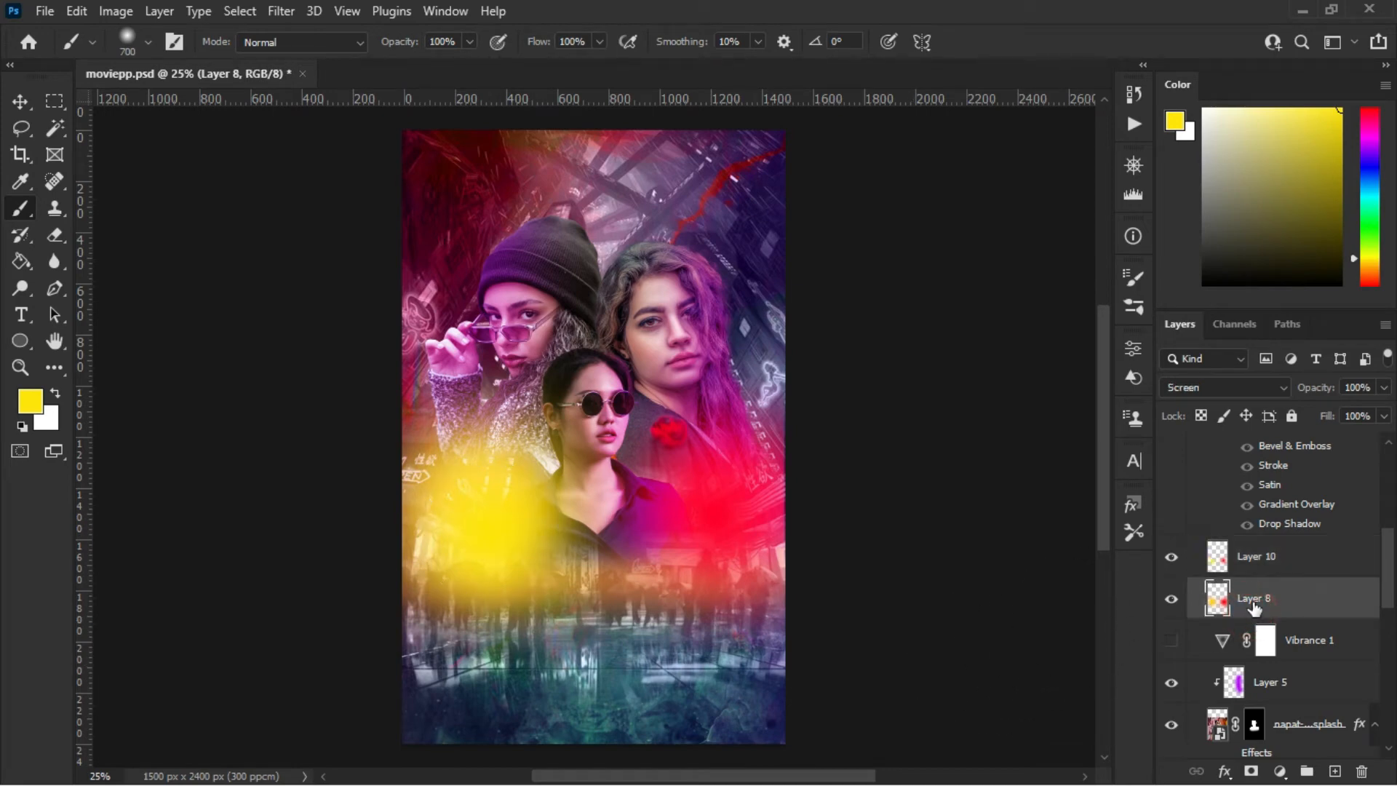
click(1275, 560)
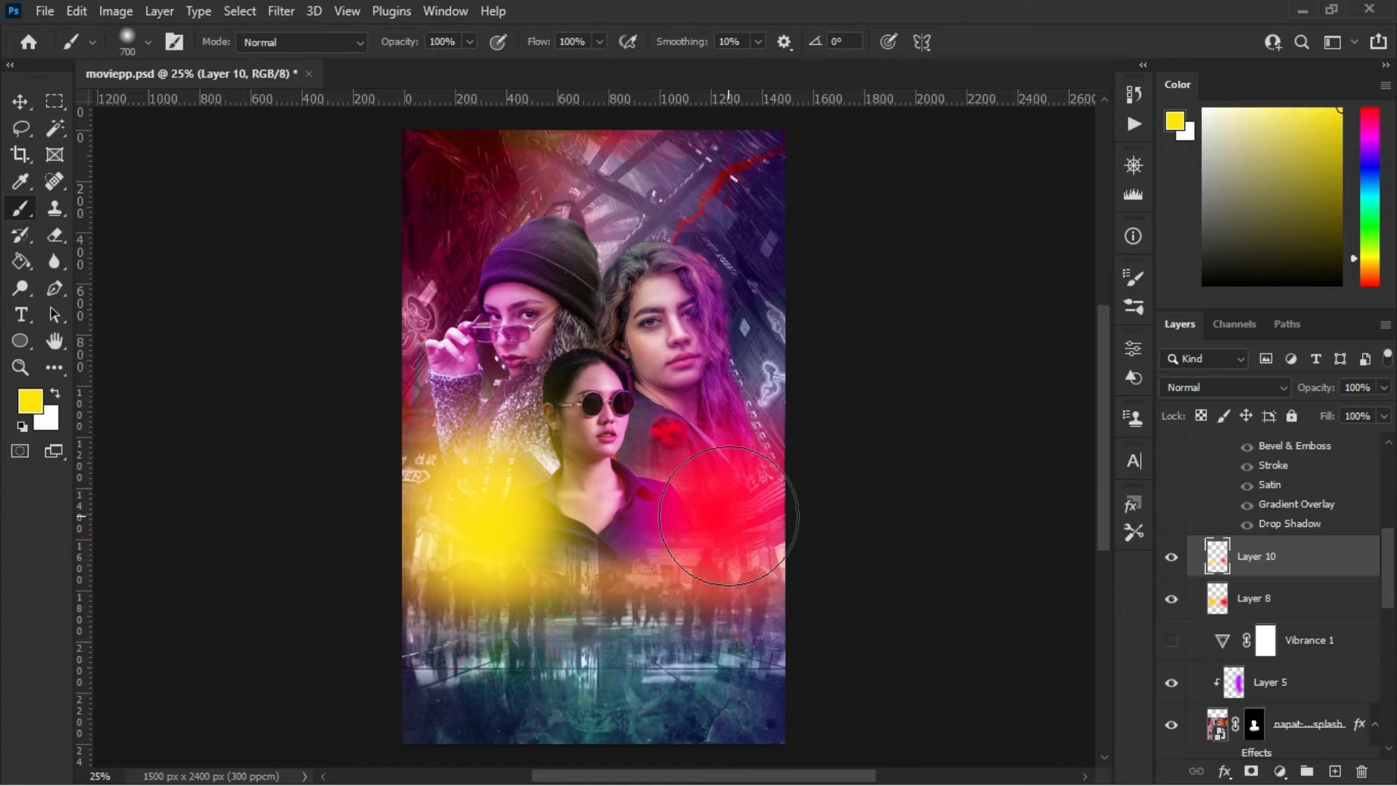
click(1237, 387)
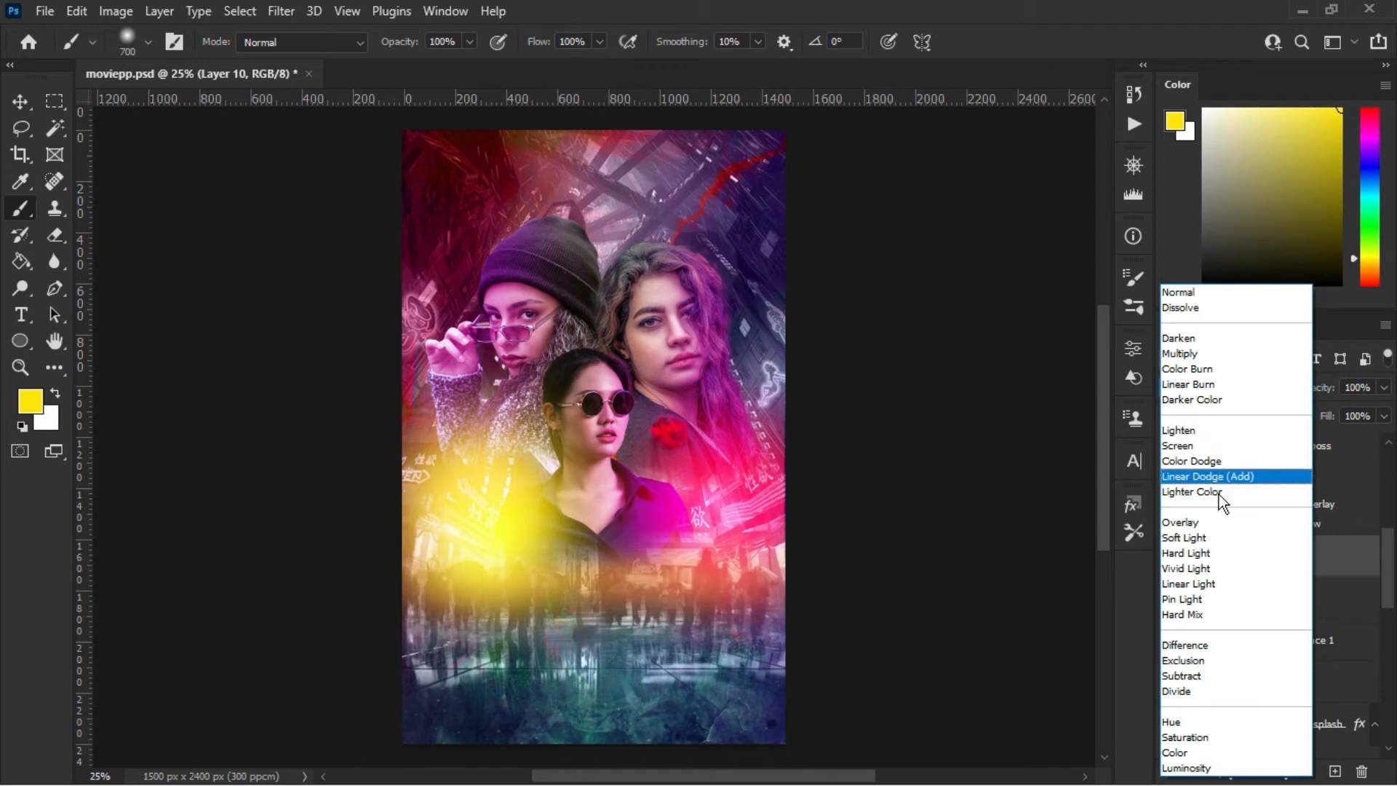
click(1186, 447)
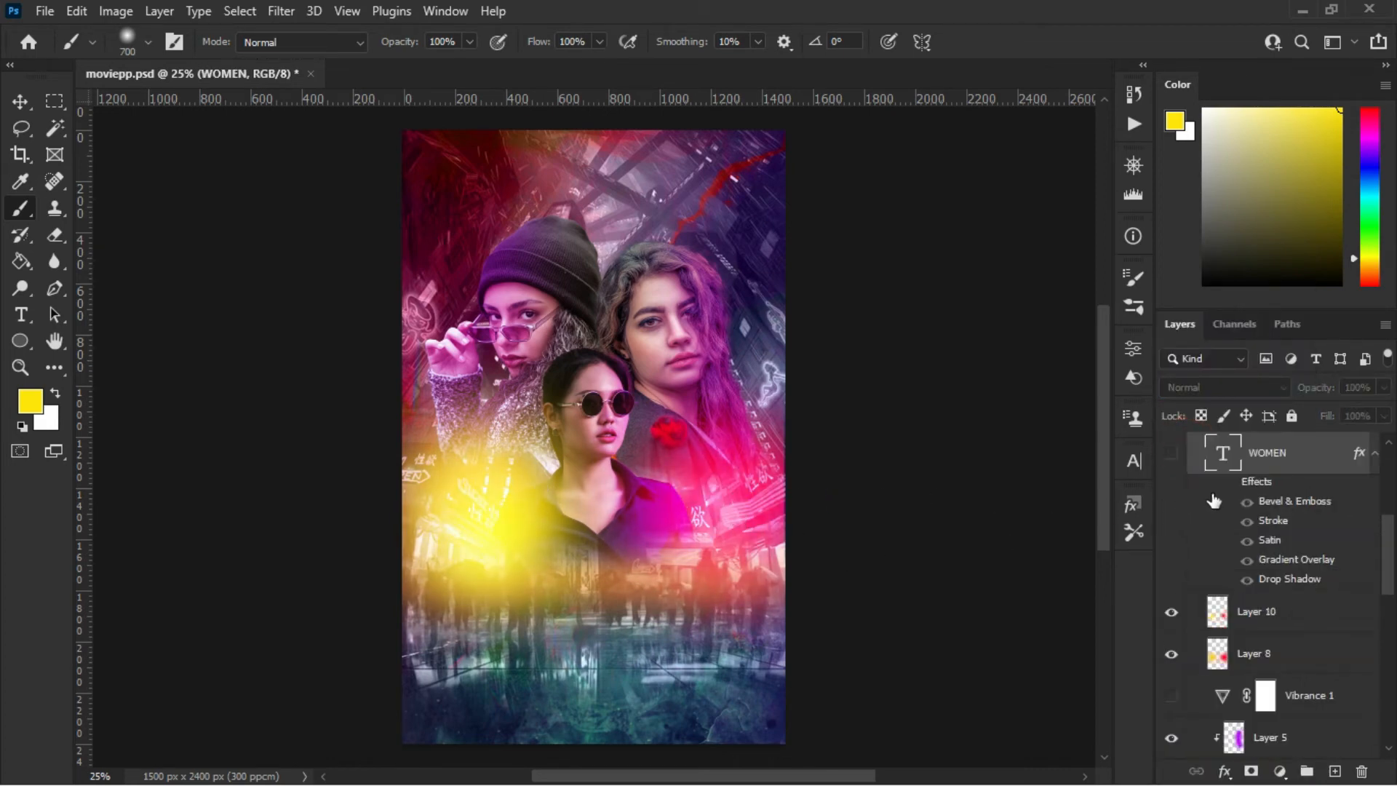
click(1253, 625)
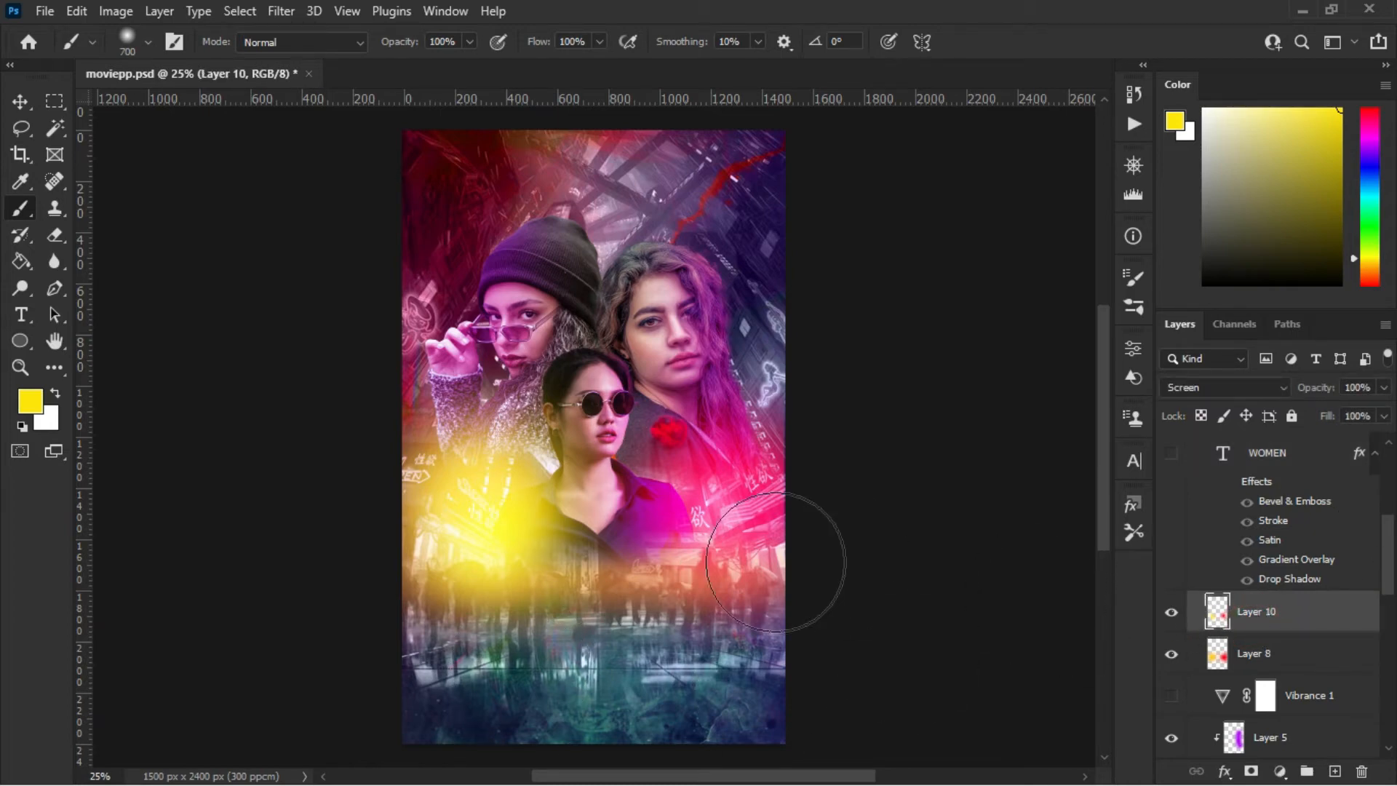
Delete the painted glow layer, Layer 10, and undo the extra deletion of Layer 8.
click(1363, 770)
click(1363, 770)
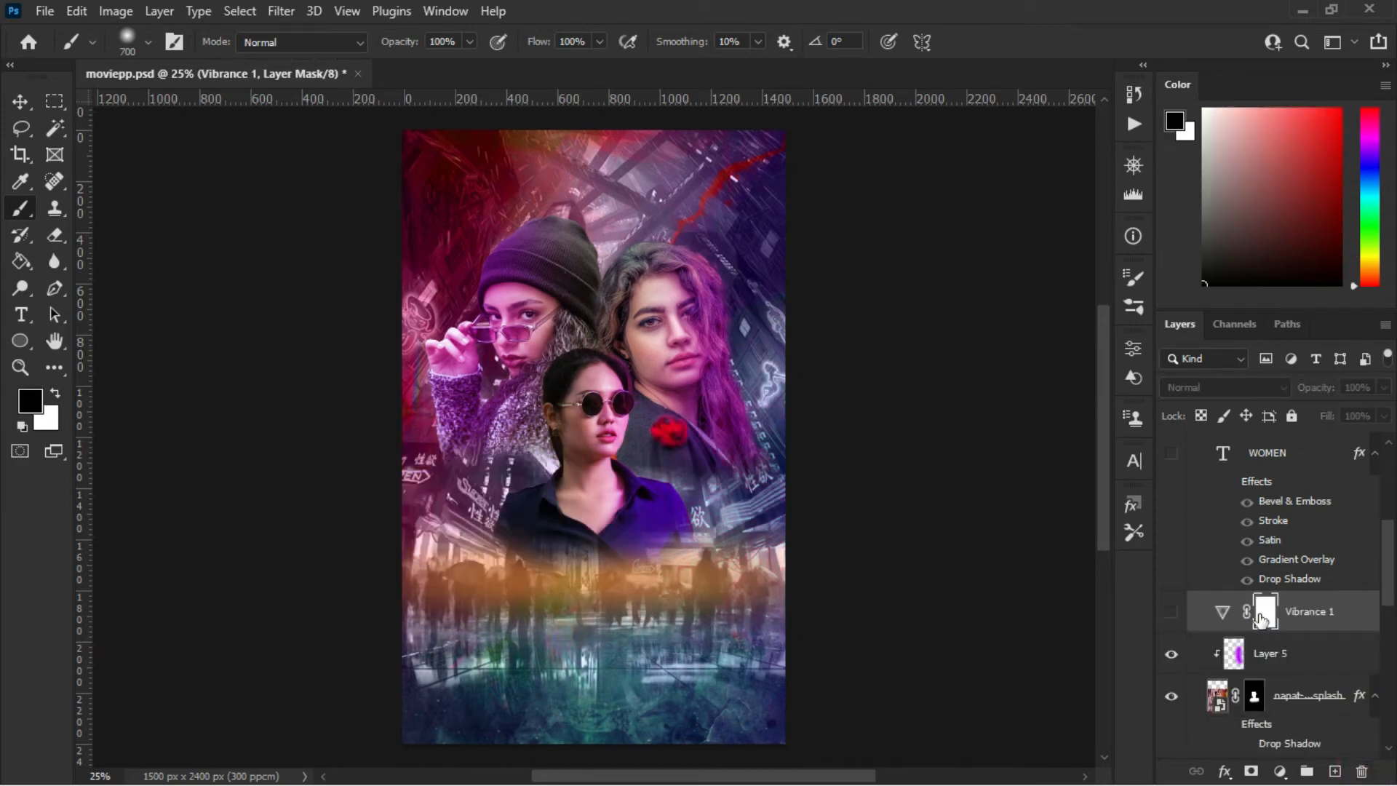
key(ctrl+z)
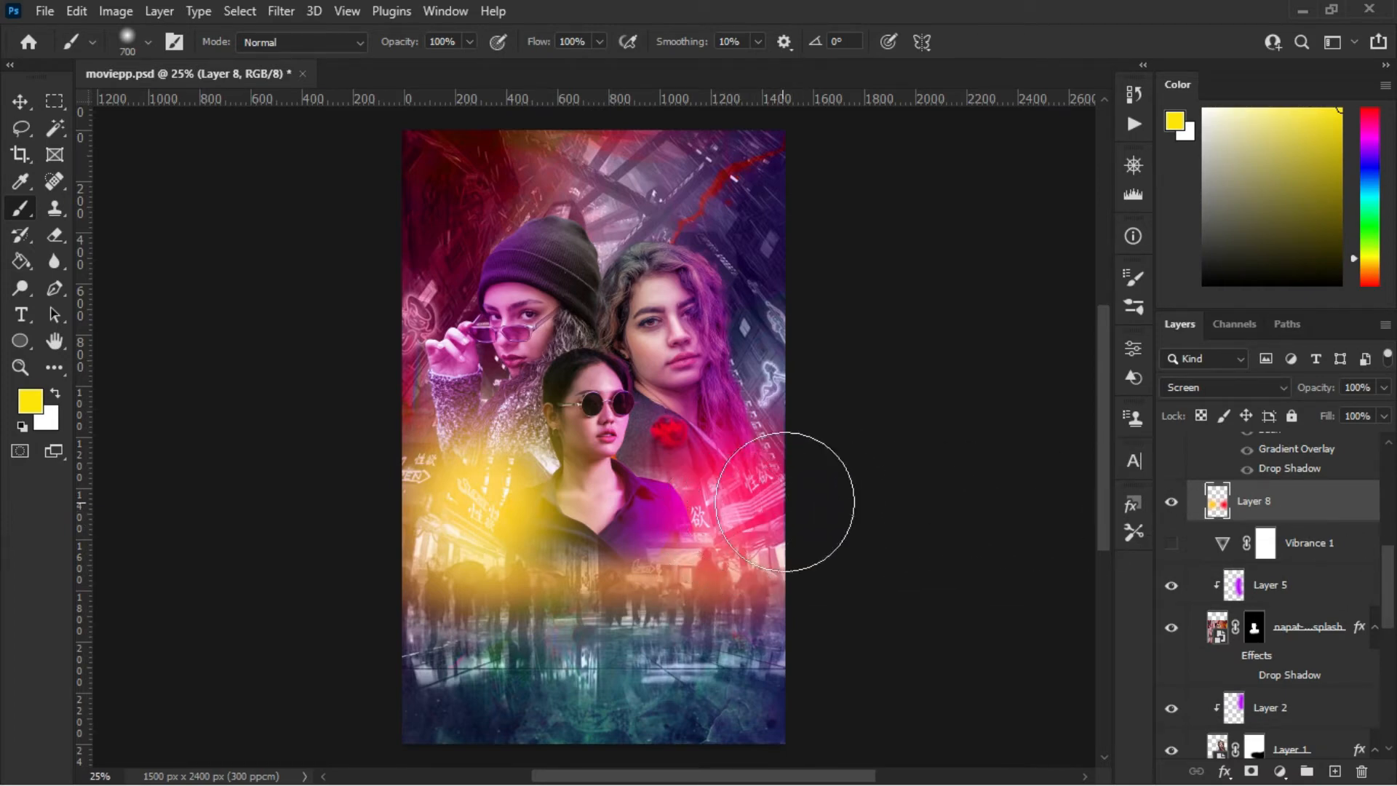
Show Layer 6, the fog layer above the beanie portrait's purple tint.
scroll(1300, 570, down, 3)
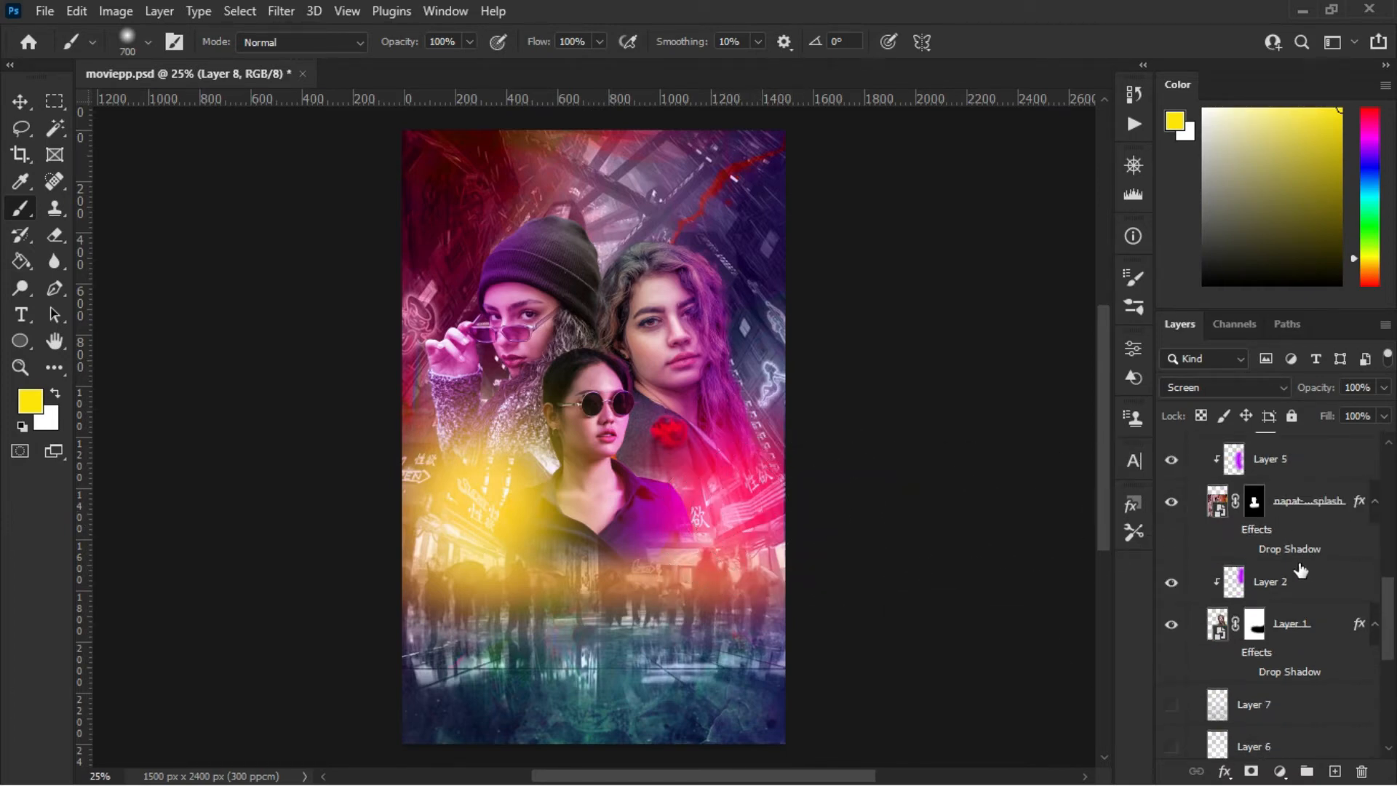
scroll(1300, 569, down, 4)
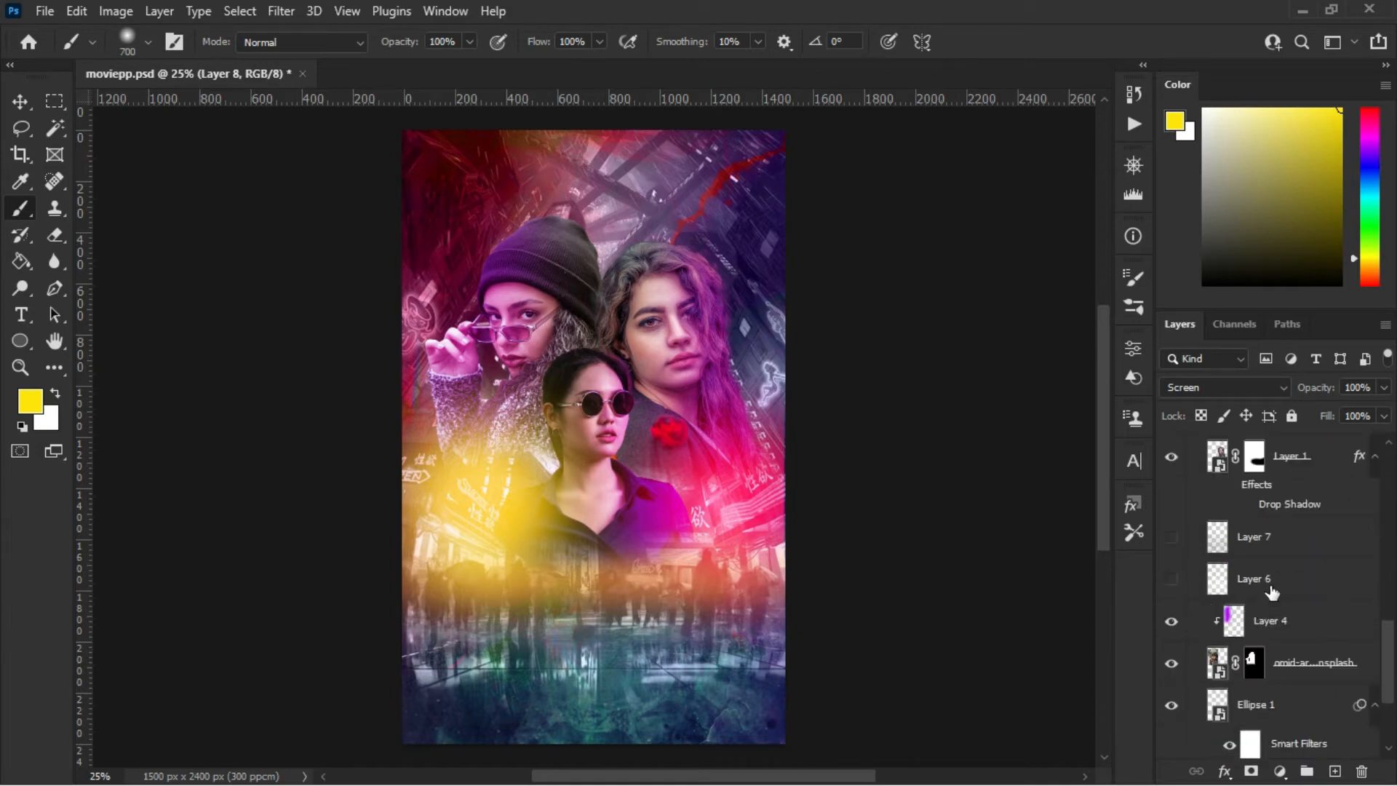
click(1270, 589)
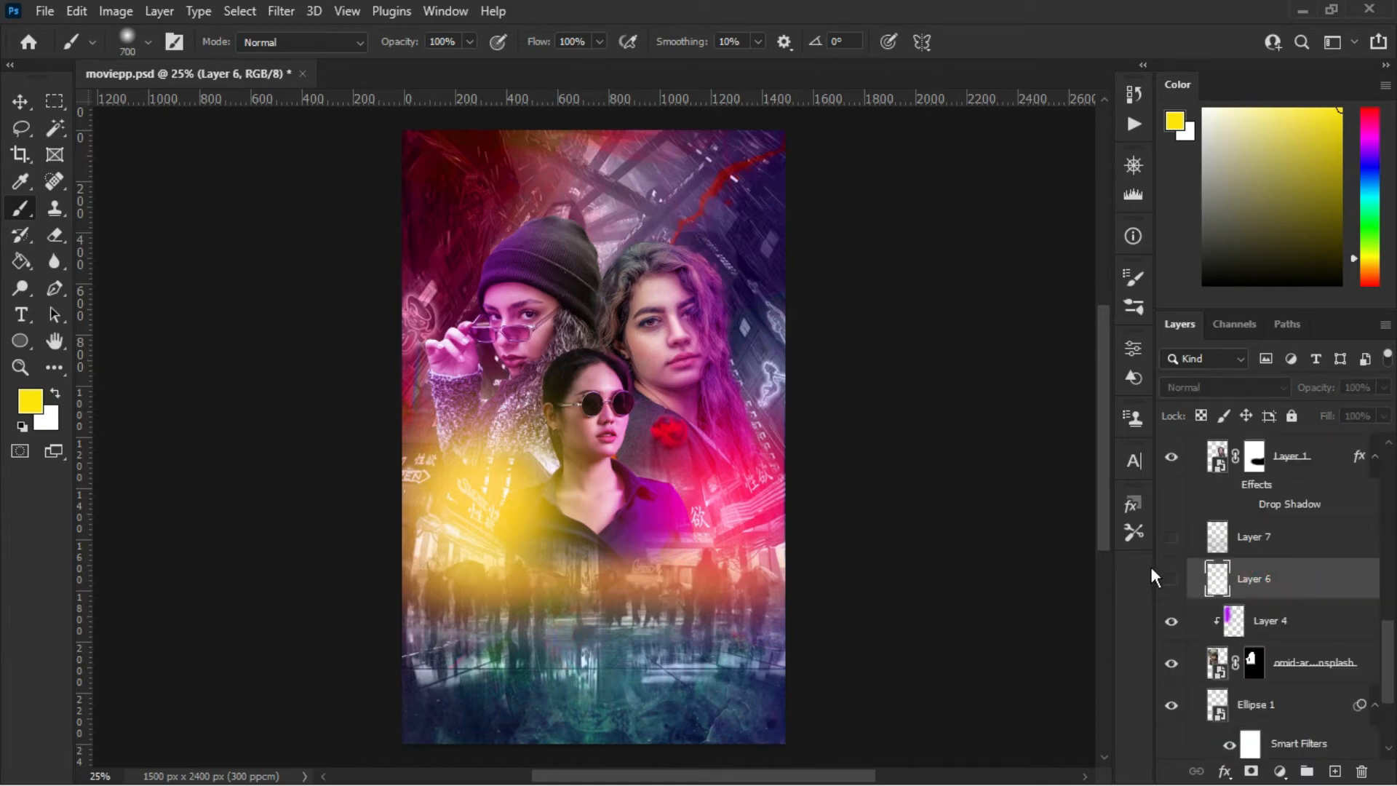
click(1171, 582)
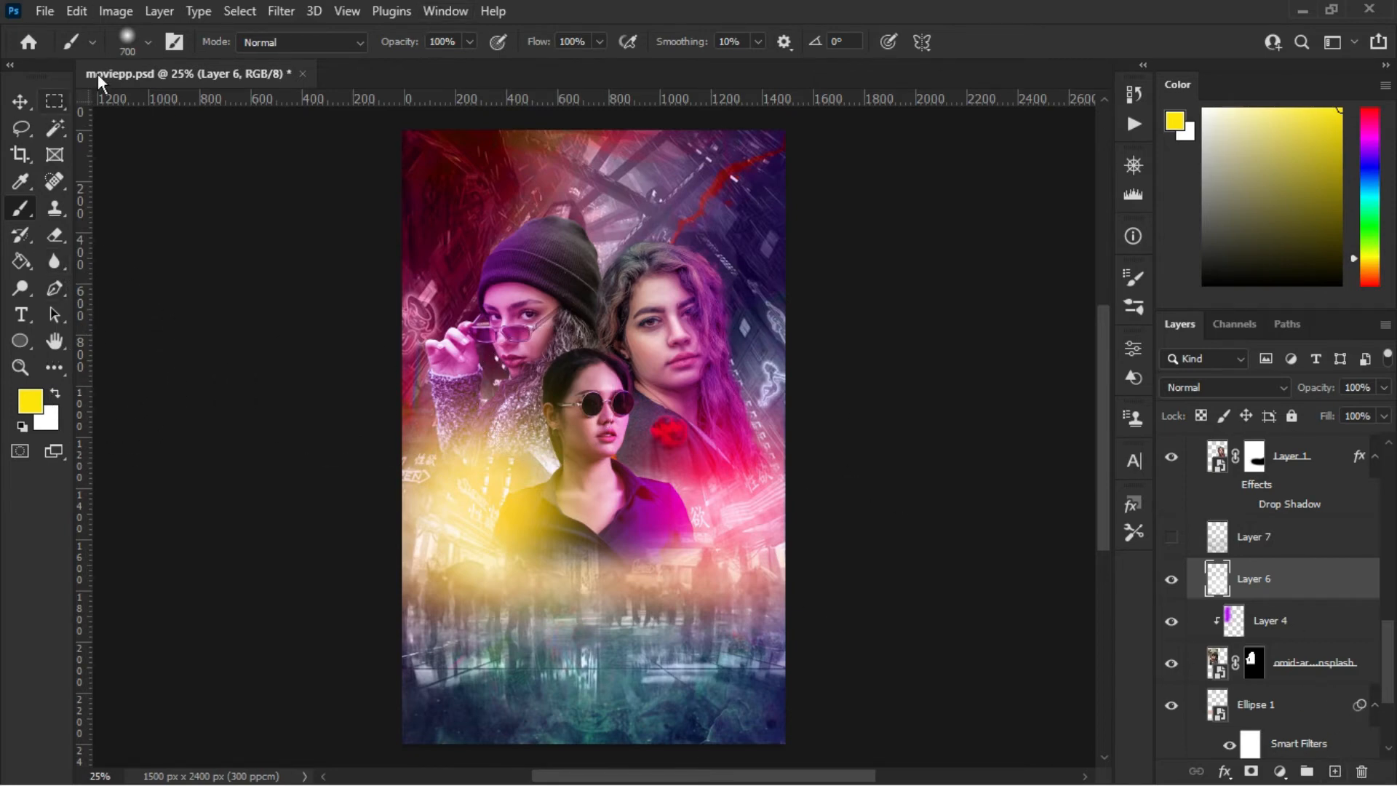
Choose the 180 px textured brush and paint yellow fog across the dark ground at the poster's lower edge on Layer 6.
click(144, 44)
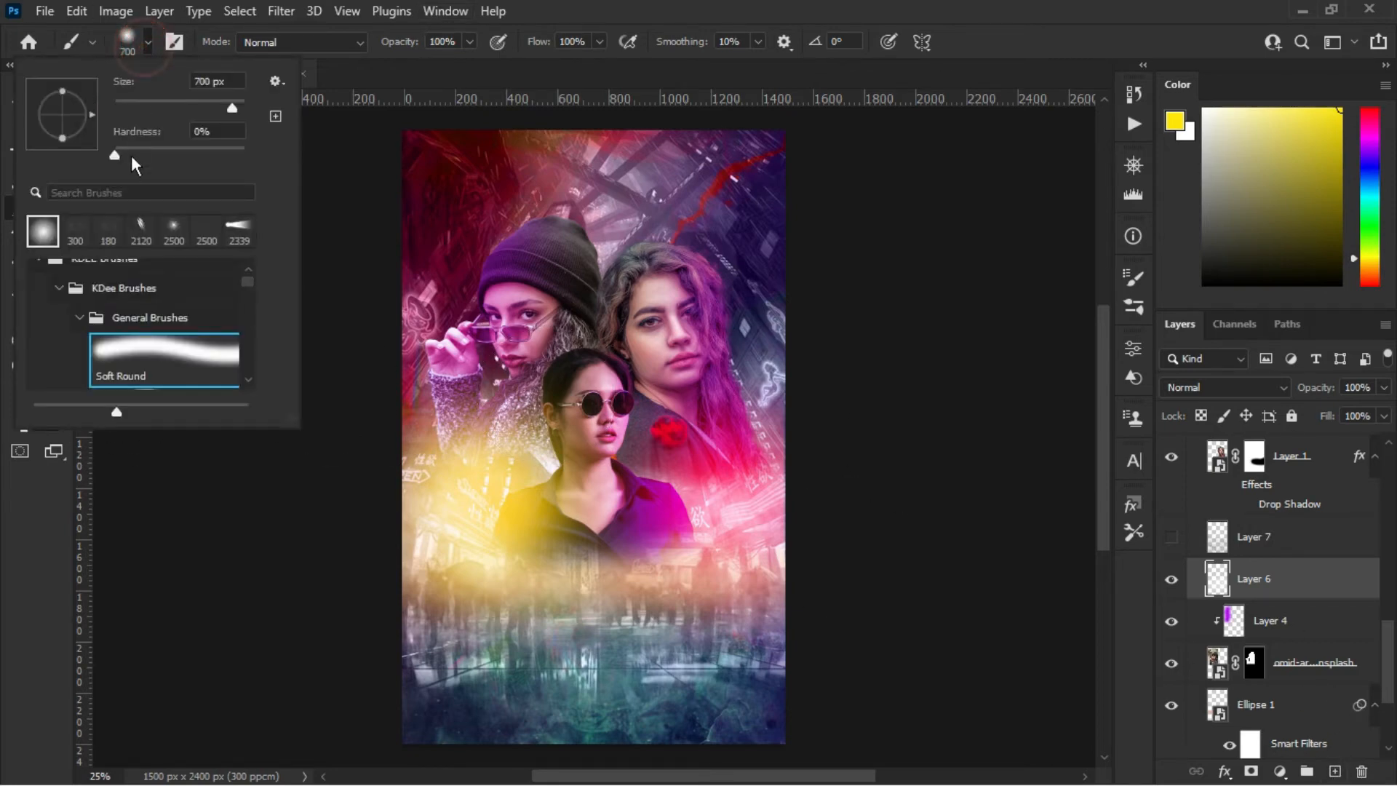
click(107, 229)
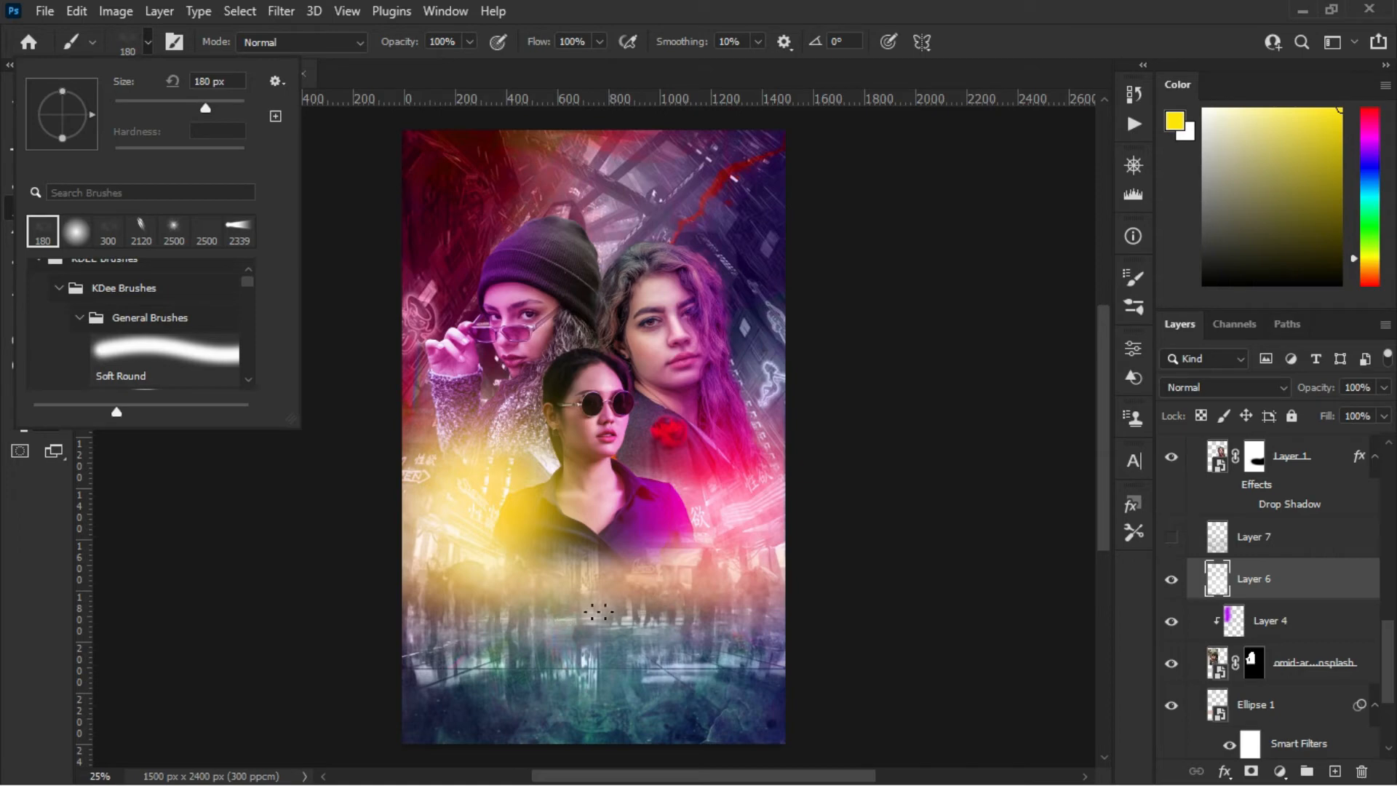
click(627, 682)
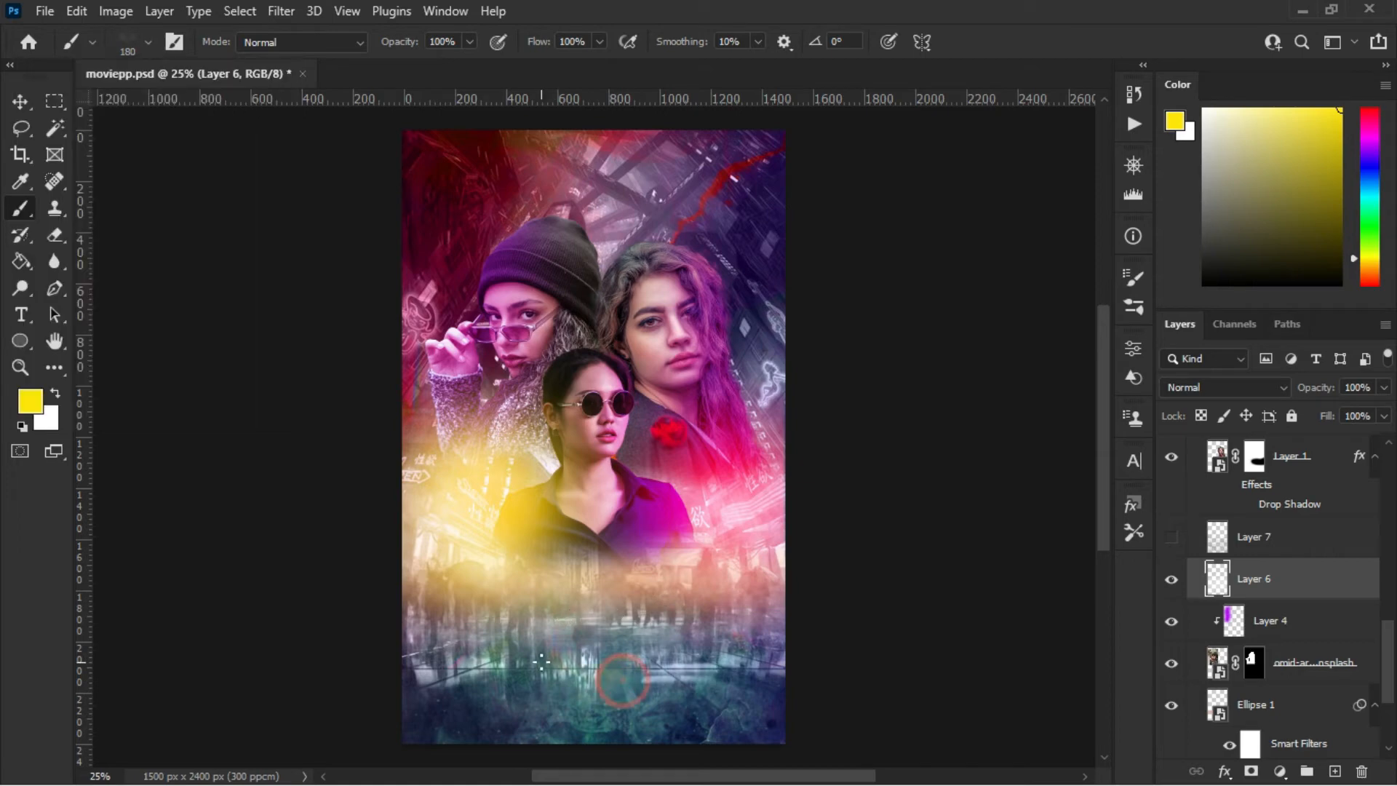
mouse_move(590, 716)
mouse_down()
mouse_move(424, 678)
mouse_move(438, 641)
mouse_move(473, 702)
mouse_move(564, 716)
mouse_move(673, 676)
mouse_move(744, 706)
mouse_up()
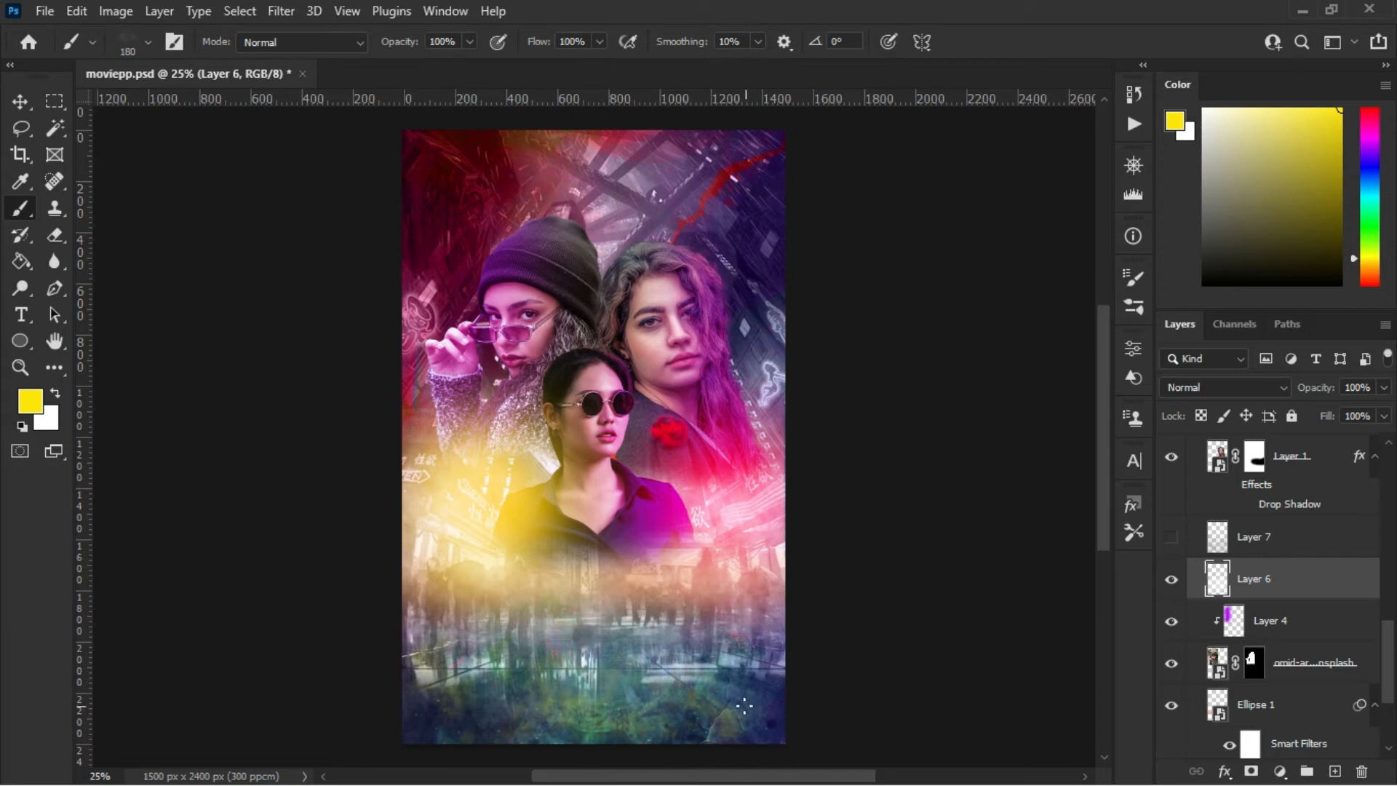
Undo the last yellow fog stroke on Layer 6 and show Layer 7, the fog layer directly above it.
key(ctrl+z)
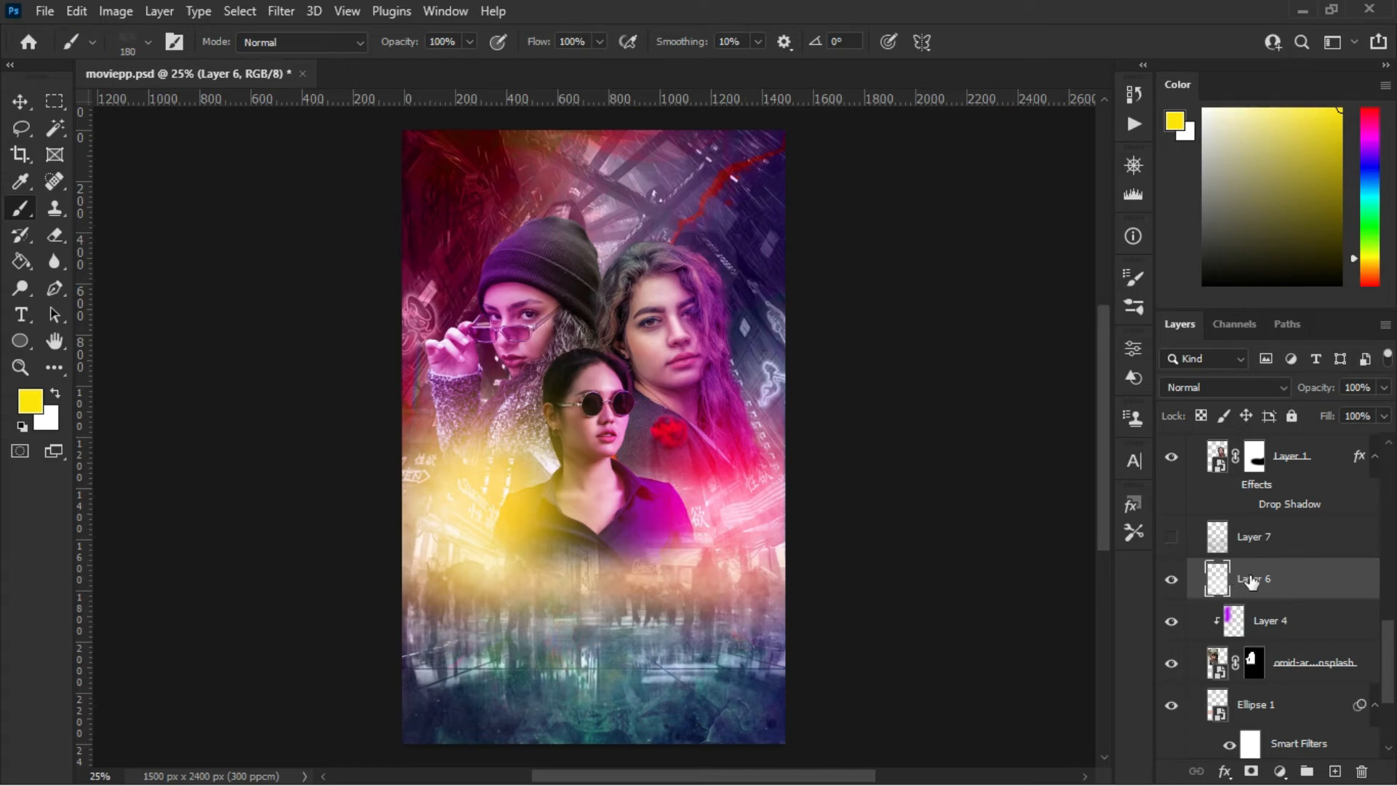
click(1248, 537)
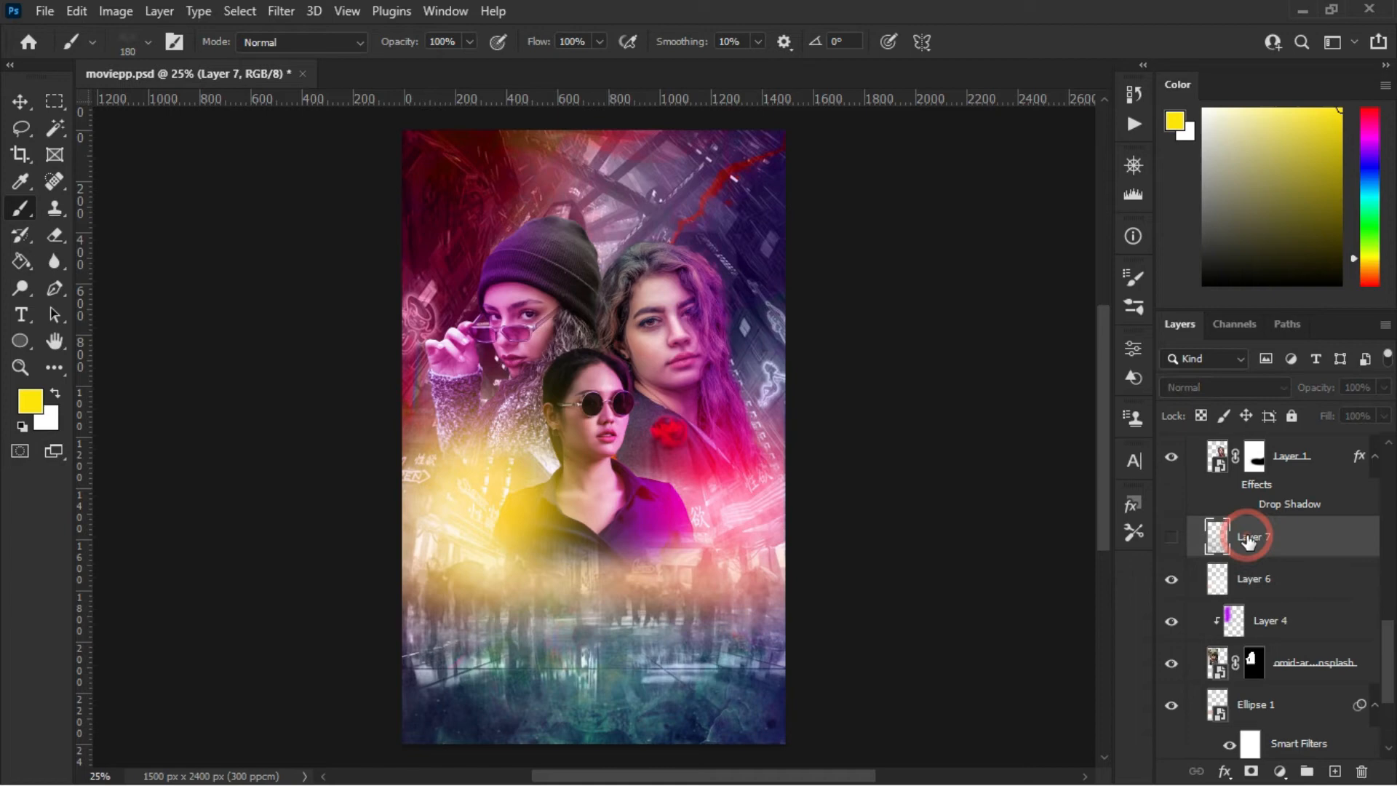
click(1172, 541)
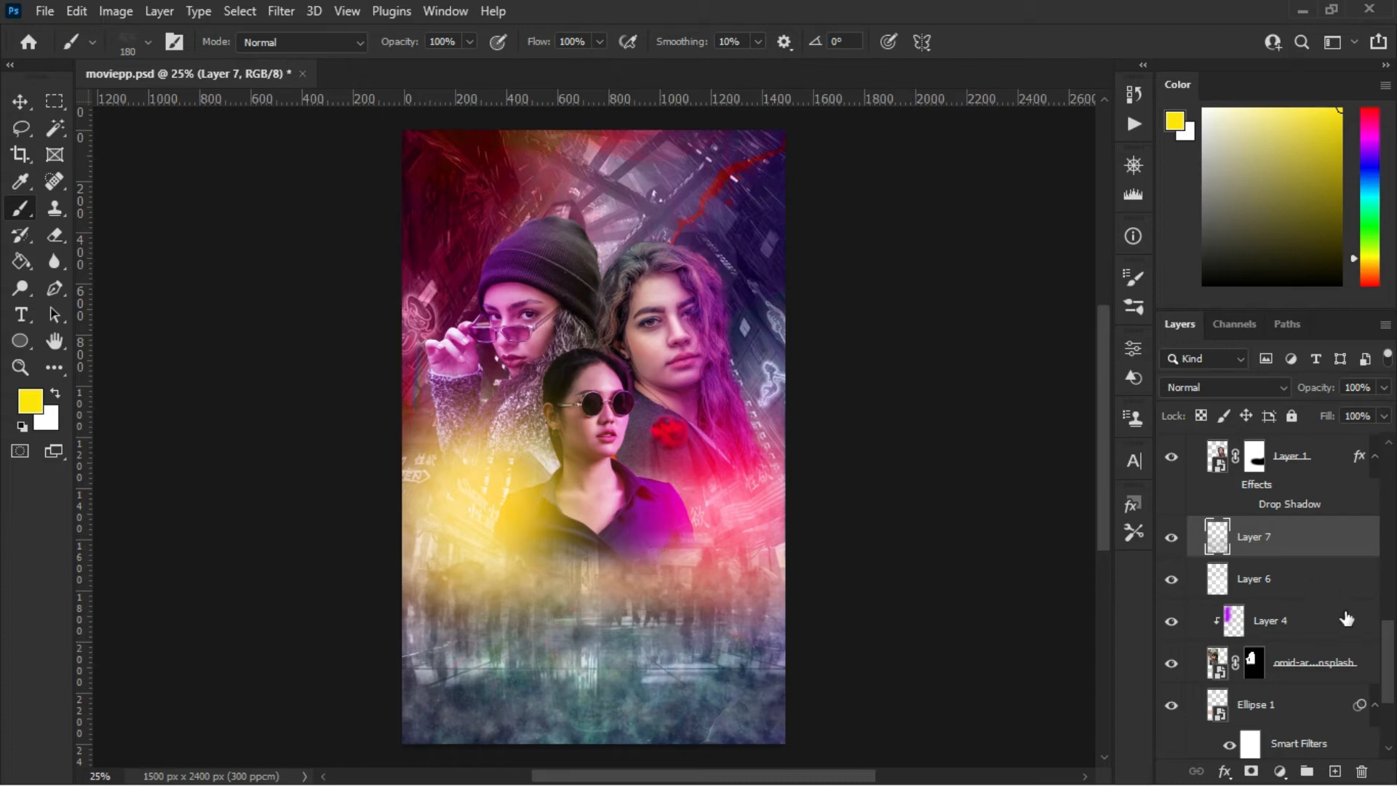
Switch to the Move tool and show the WOMEN, POWER and Lorem ipsum text layers in the MAIN WORKS group.
drag(1381, 646, 1396, 531)
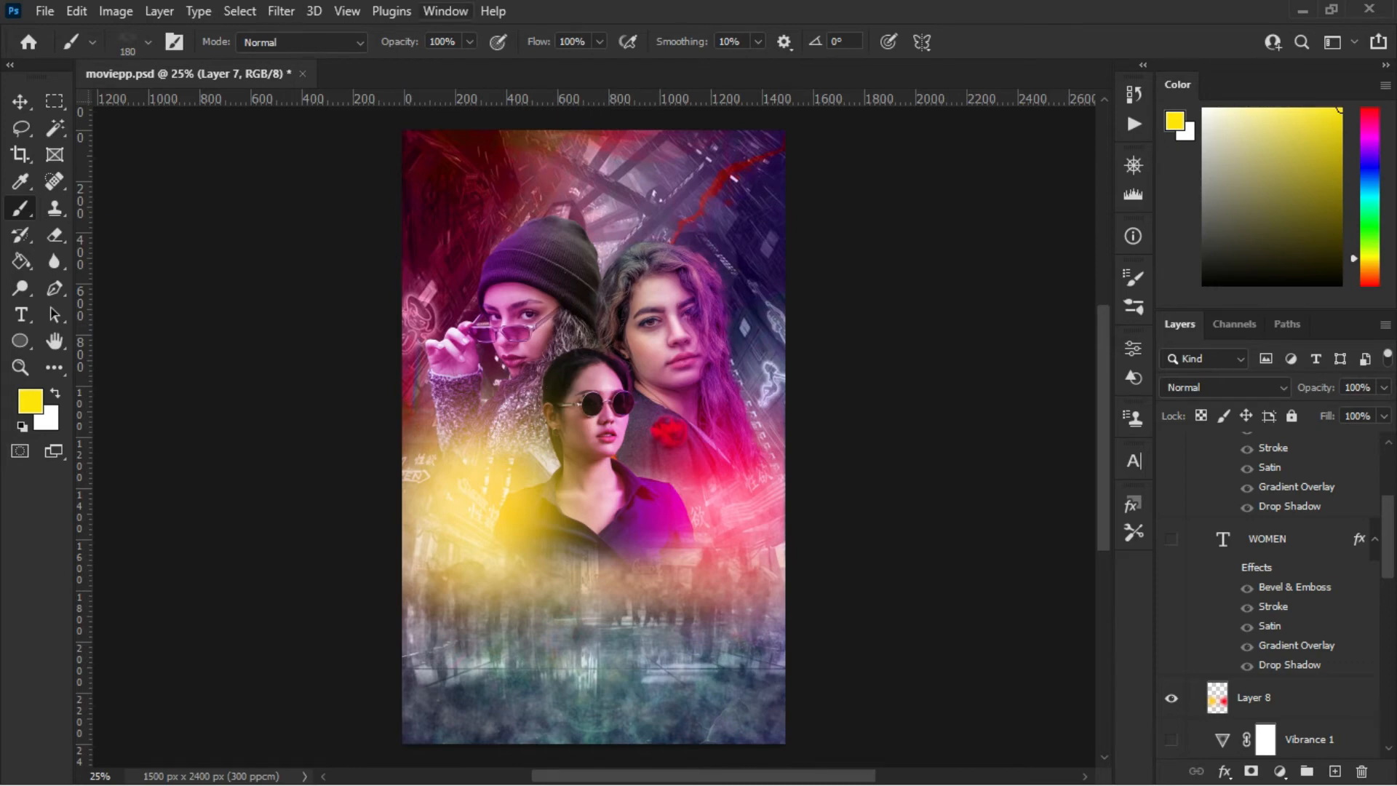
click(22, 104)
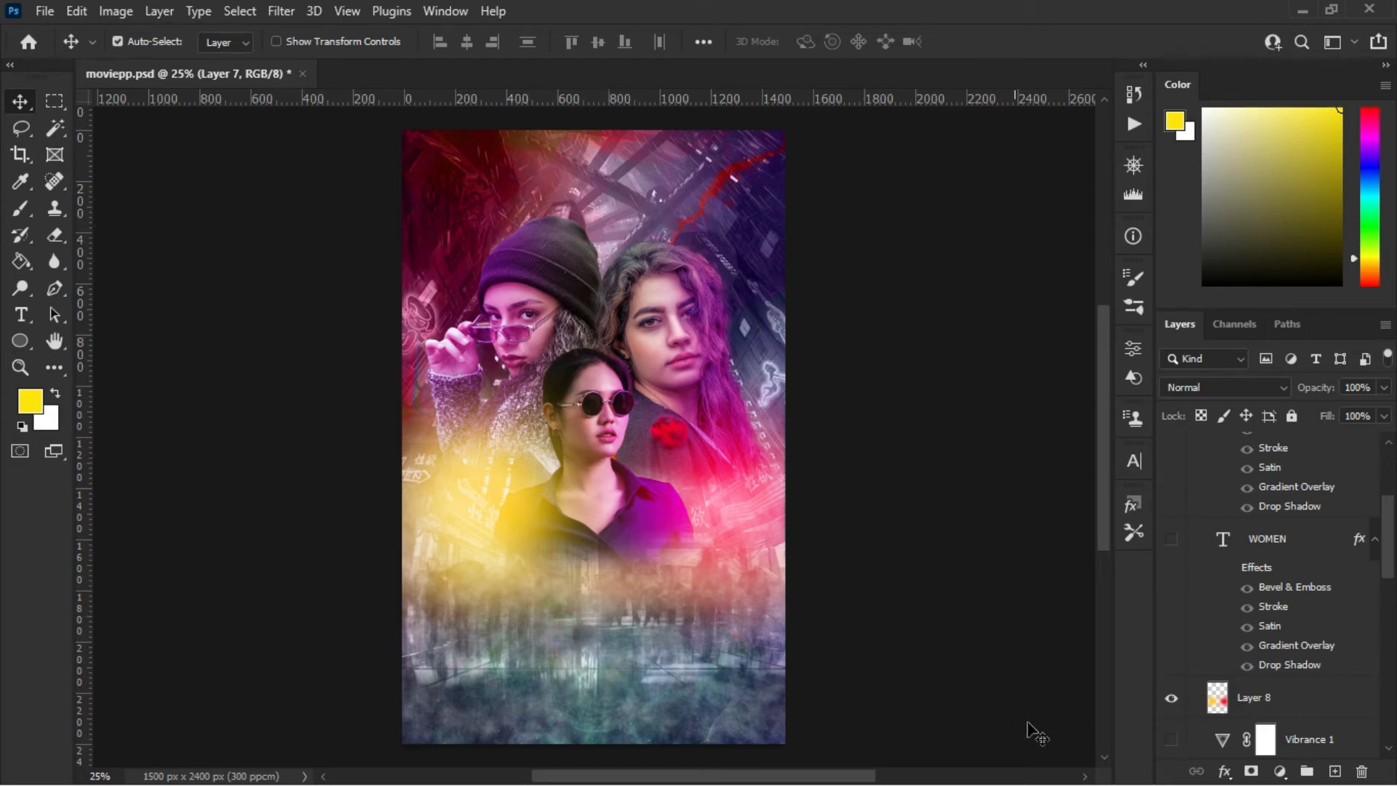
click(1292, 550)
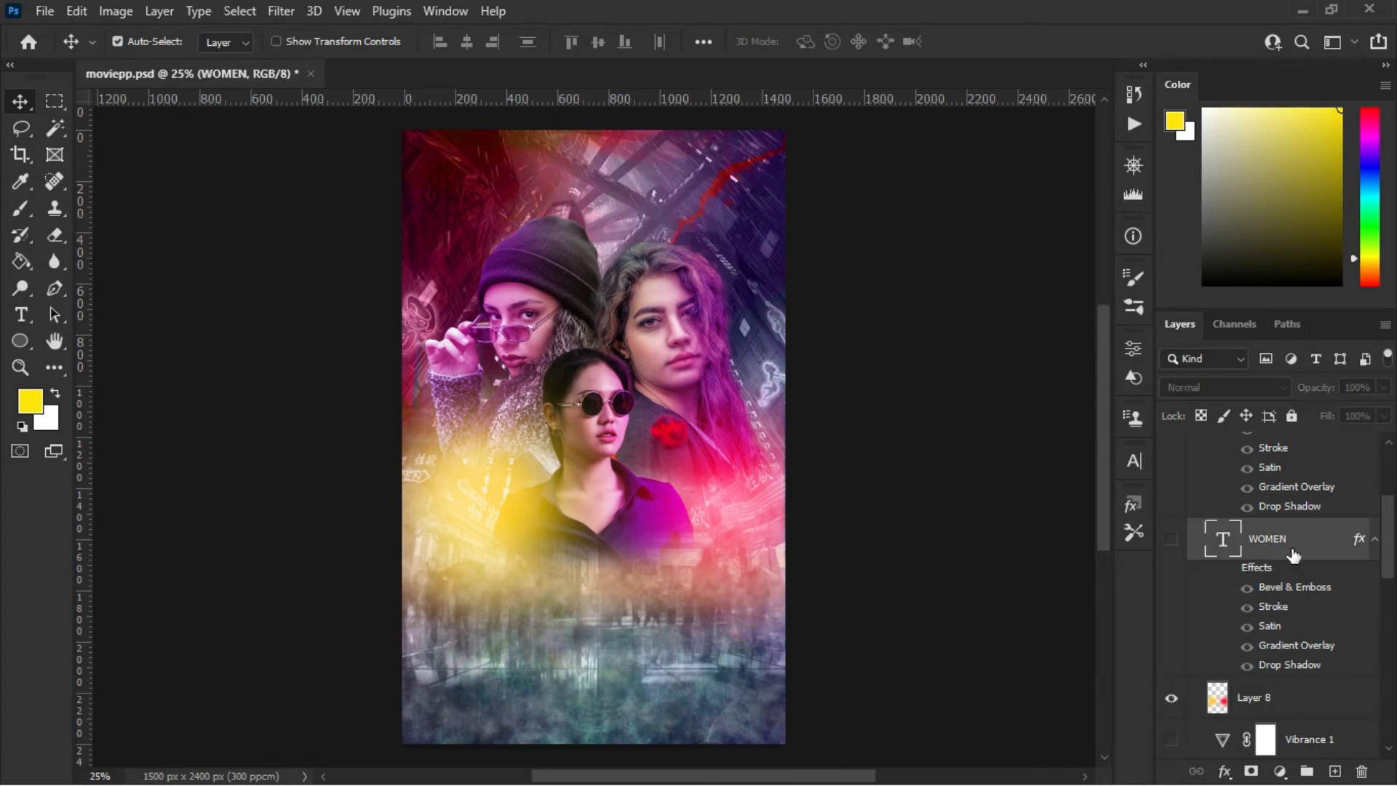
click(1171, 540)
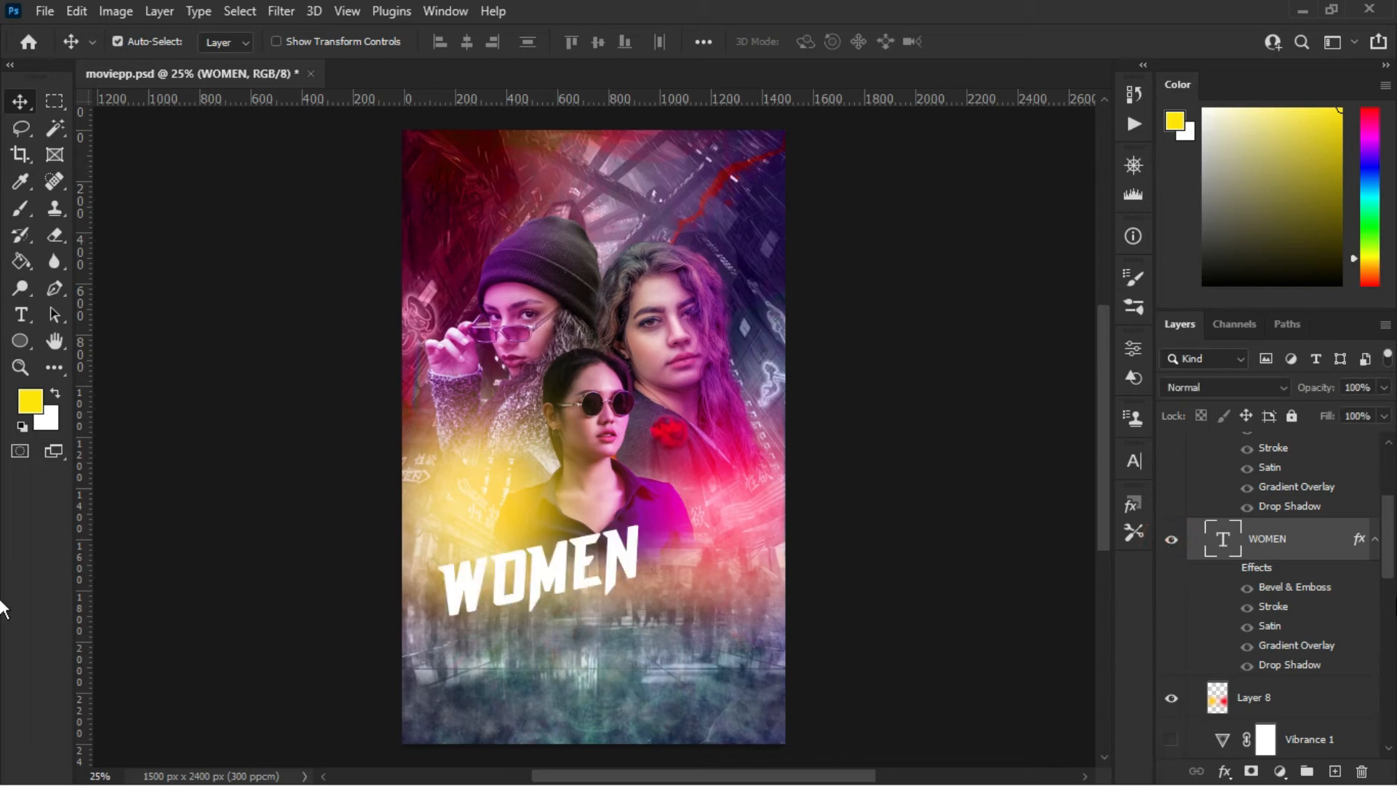
drag(1386, 560, 1386, 502)
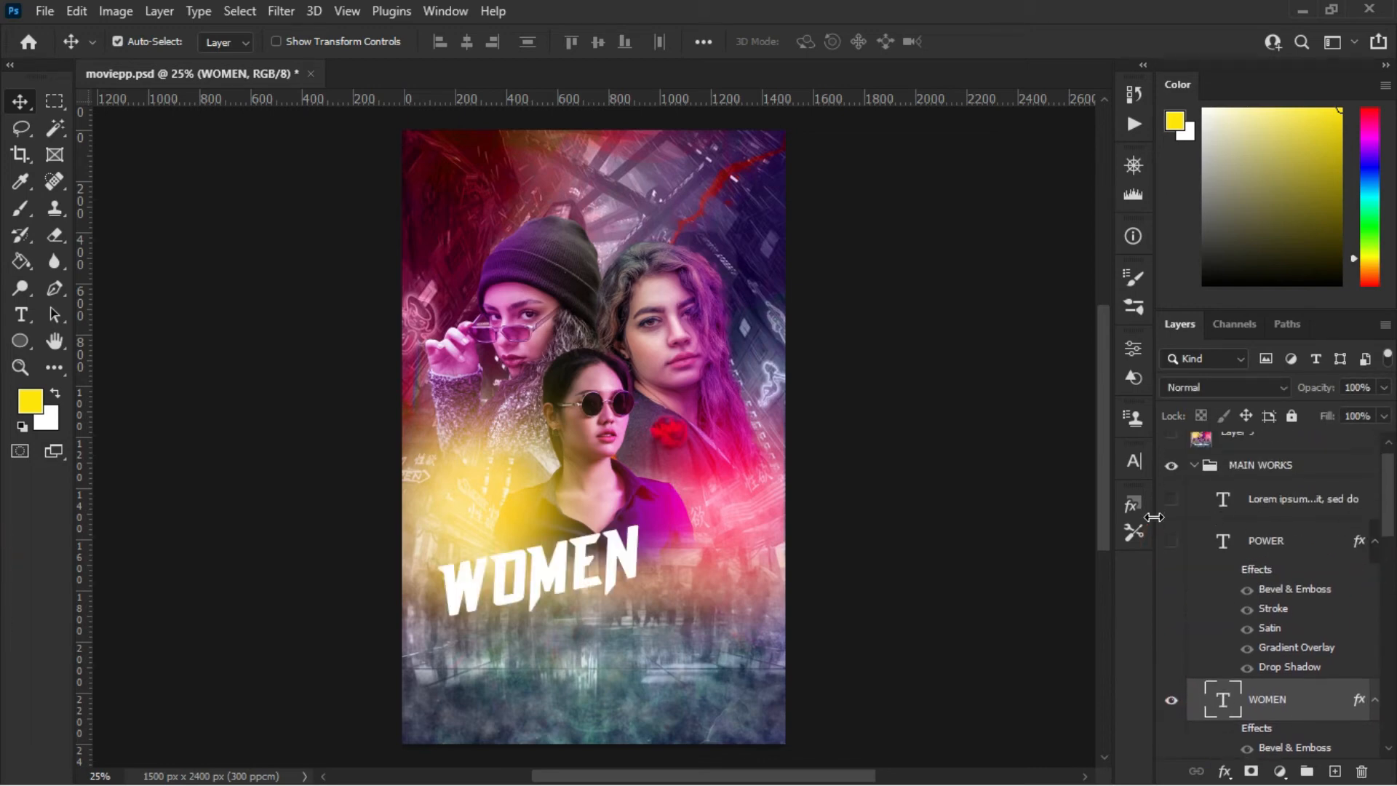
click(1162, 542)
click(1171, 499)
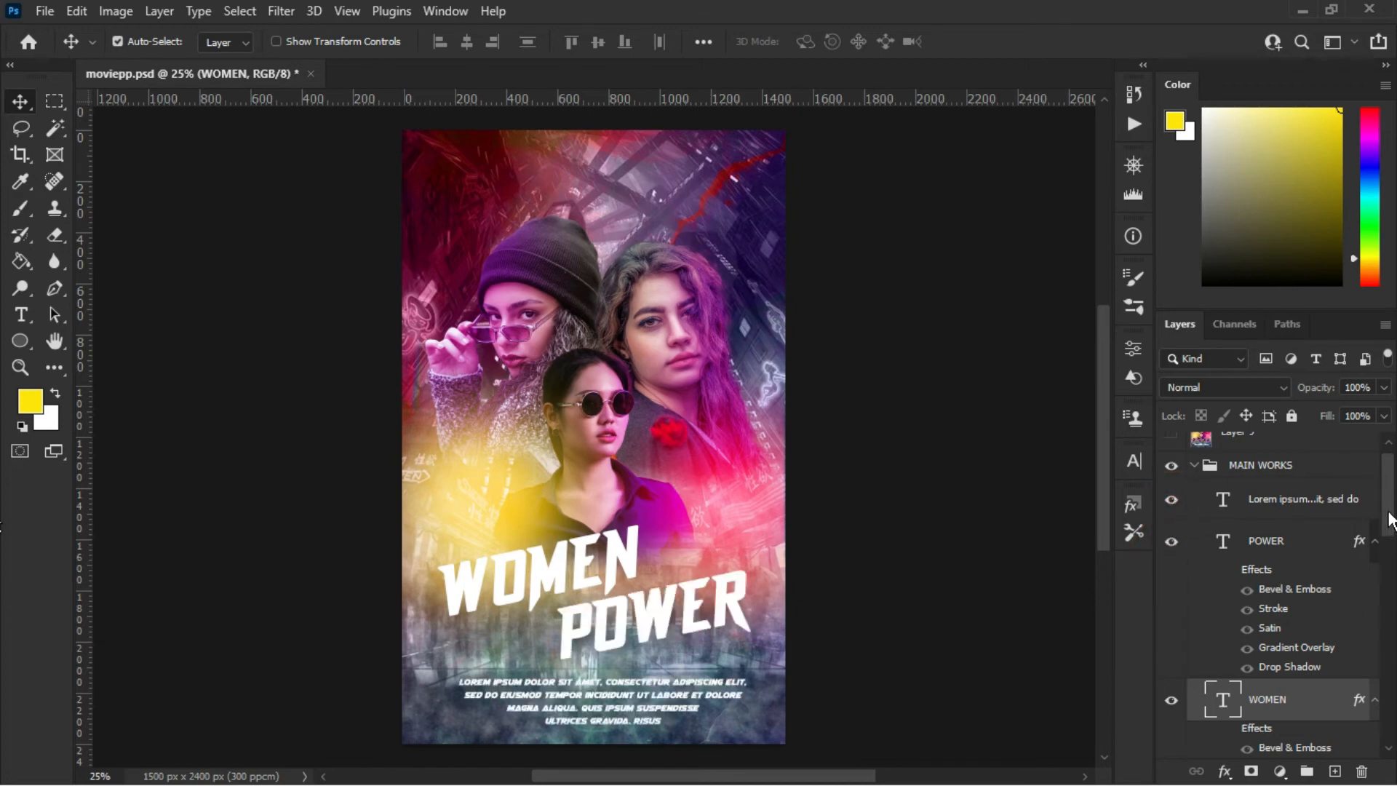
Turn on the layer effects of the WOMEN title text.
drag(1386, 514, 1388, 557)
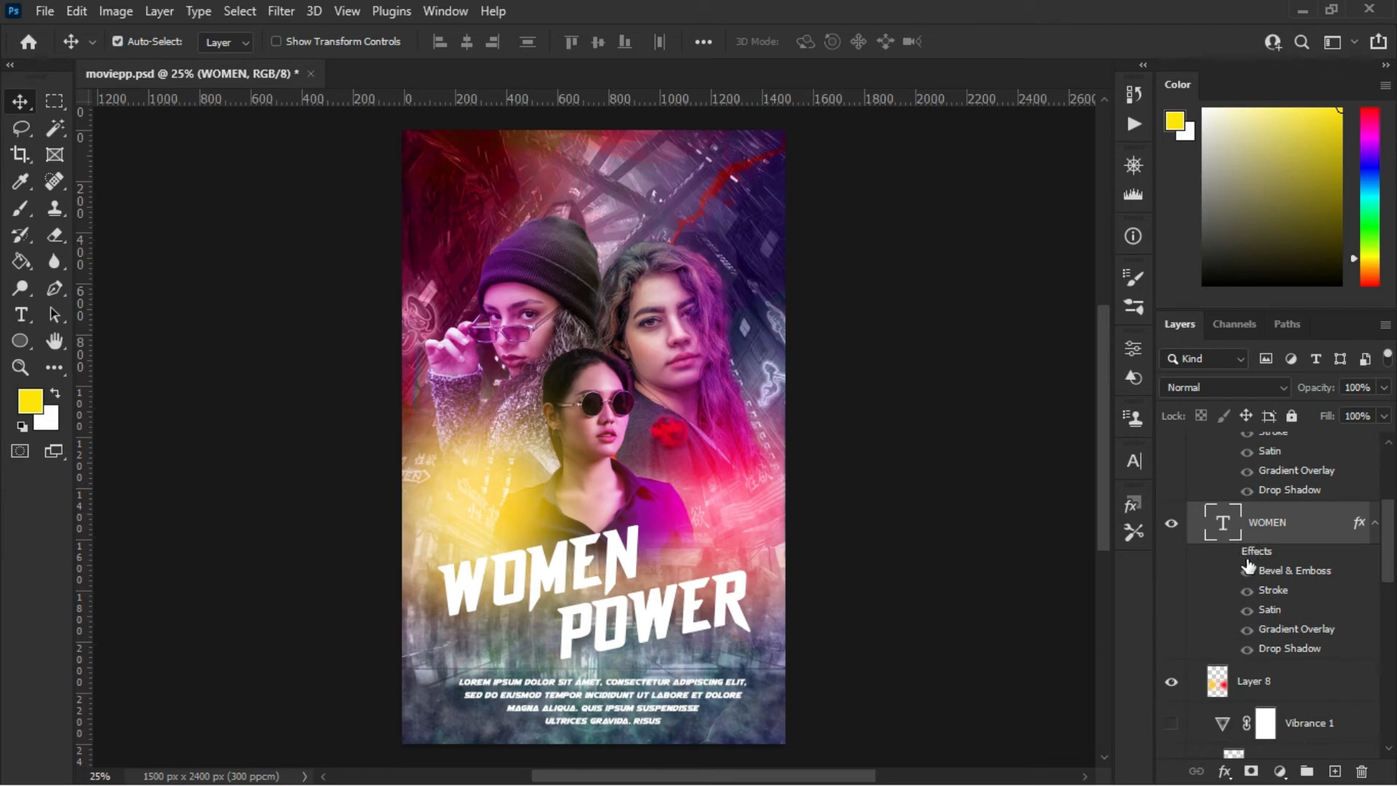
click(1228, 556)
click(1228, 556)
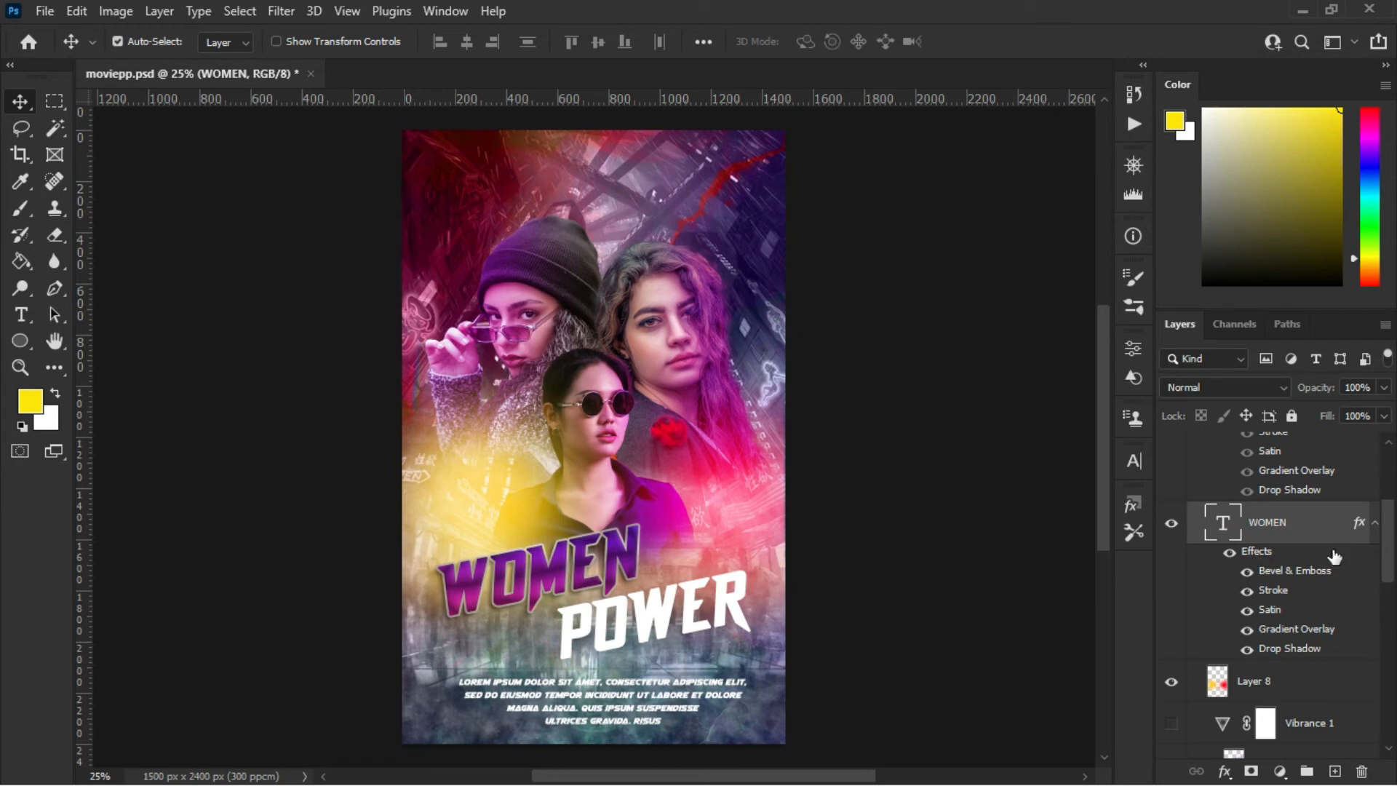
Open the WOMEN title's layer style and review its Bevel & Emboss and Stroke settings, including the stroke's gradient.
click(1257, 554)
double_click(1257, 555)
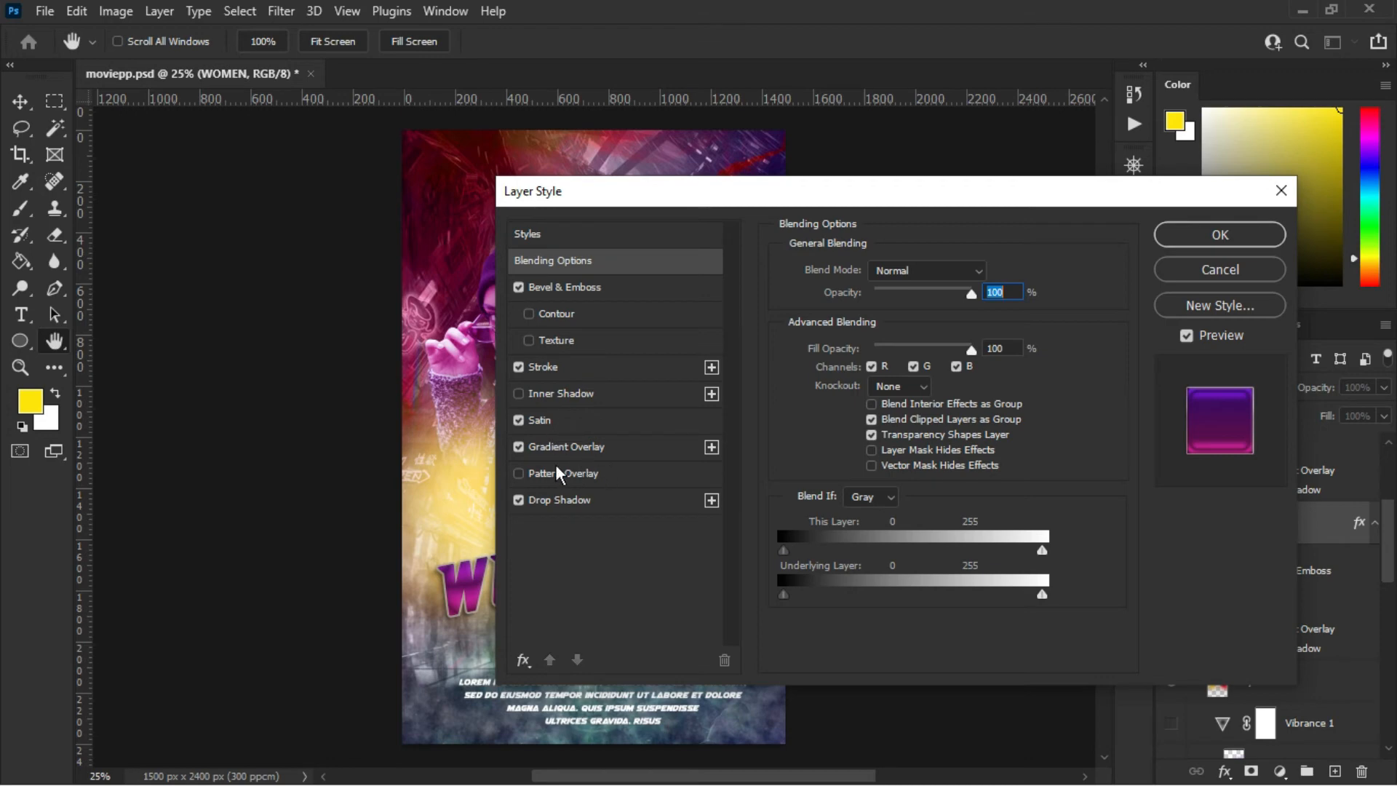
click(579, 288)
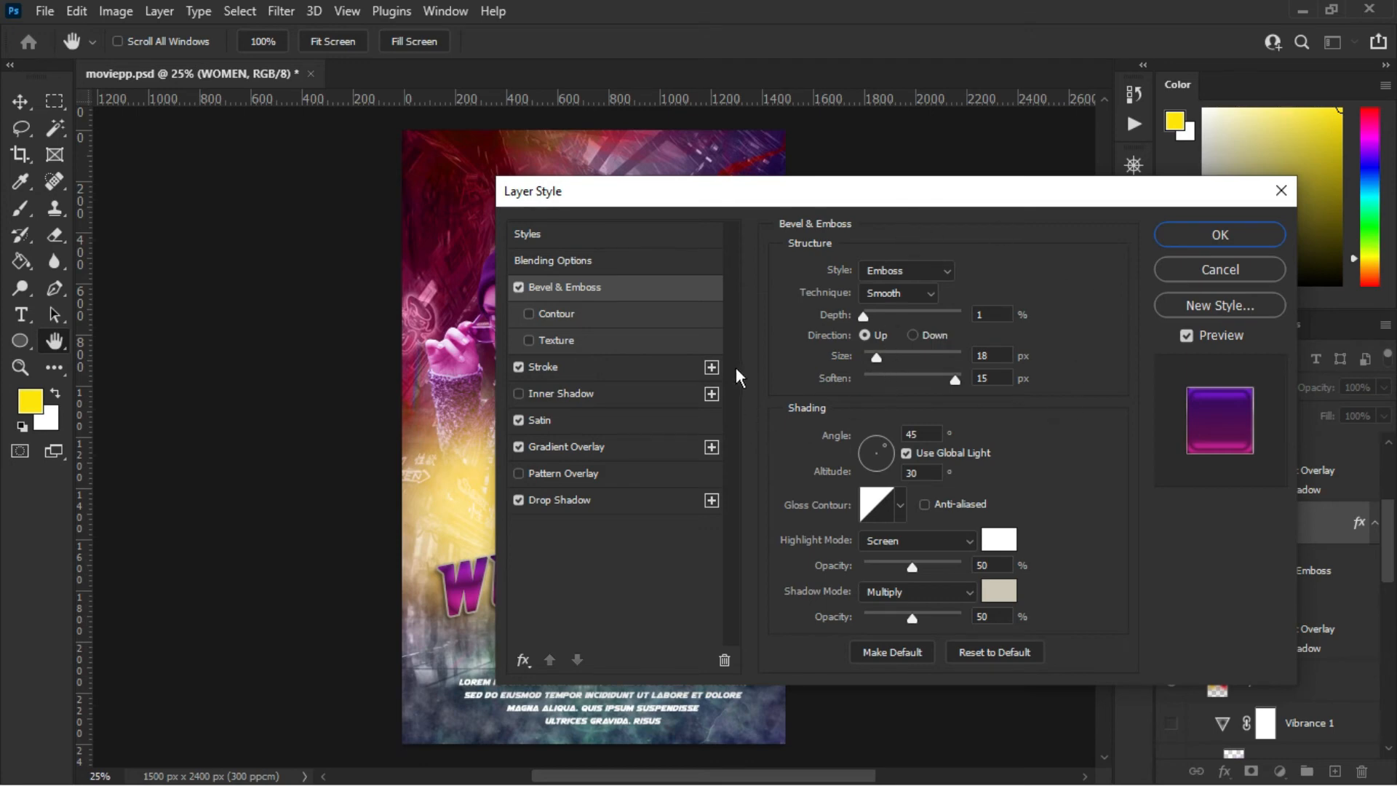
click(582, 365)
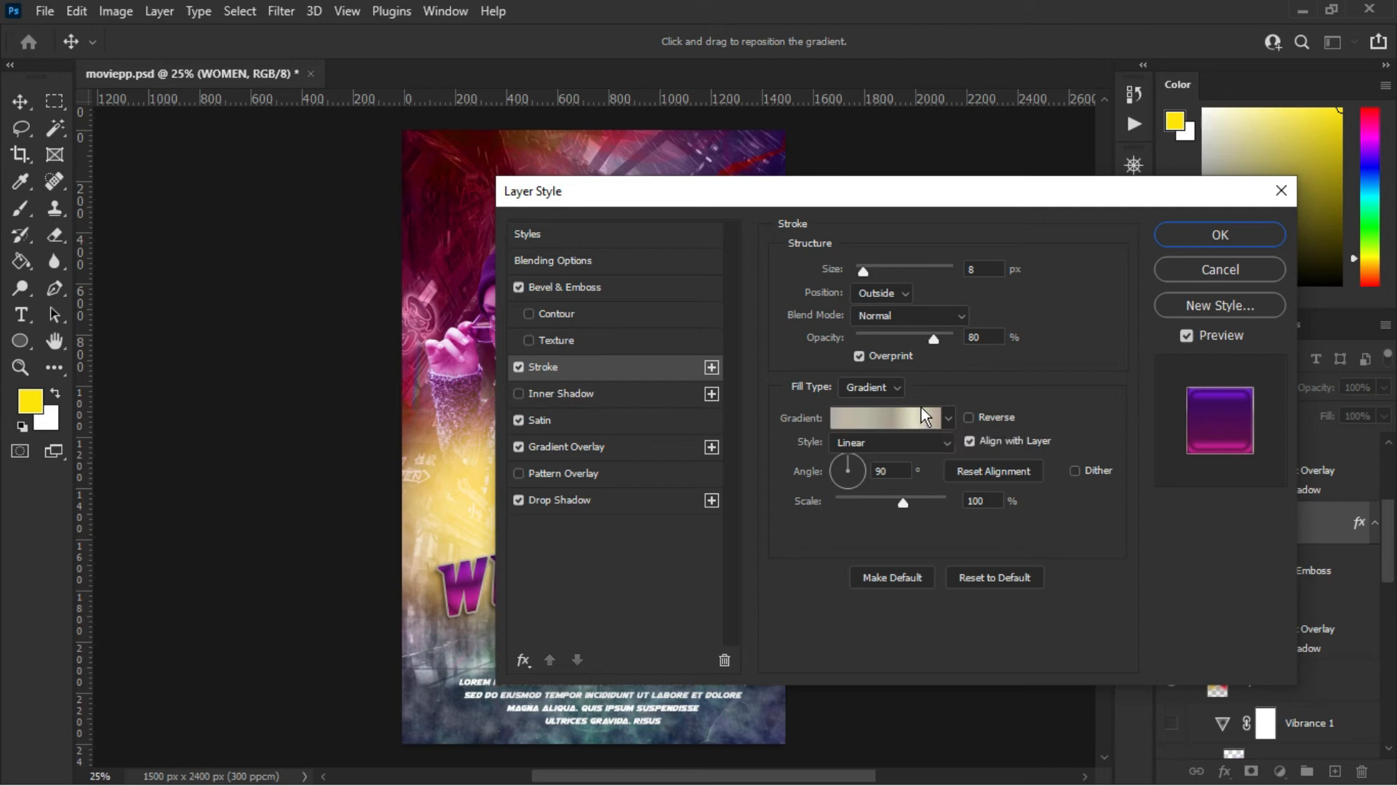
click(945, 422)
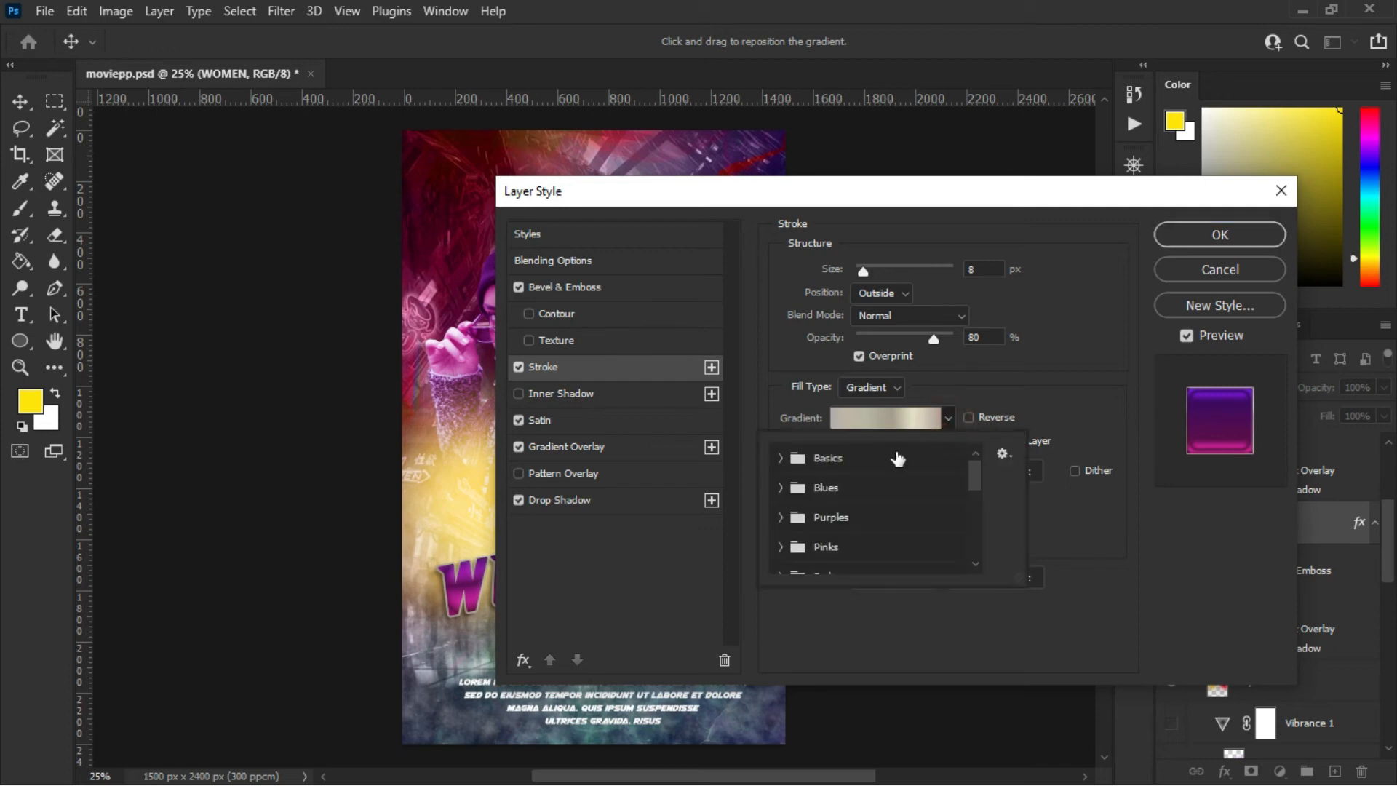
click(910, 422)
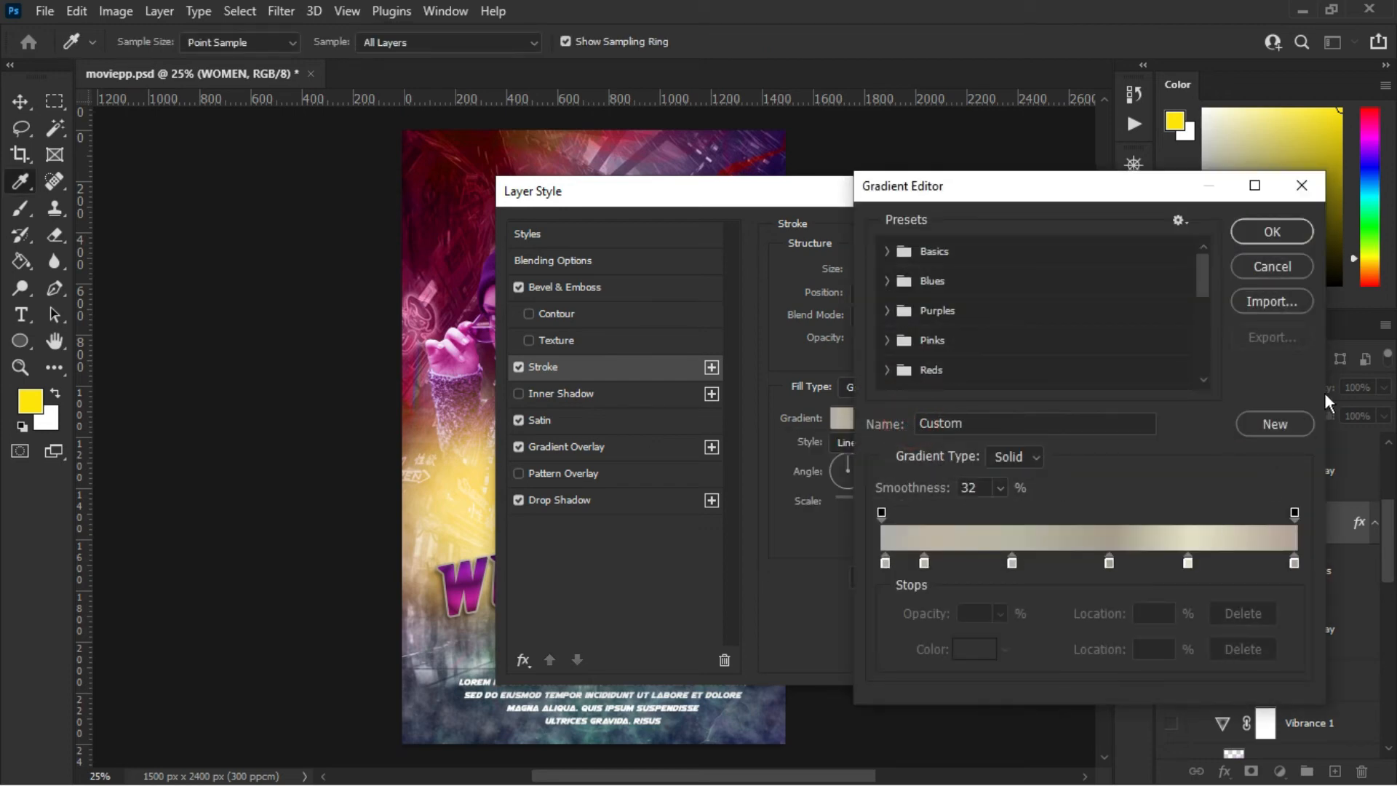
click(1293, 266)
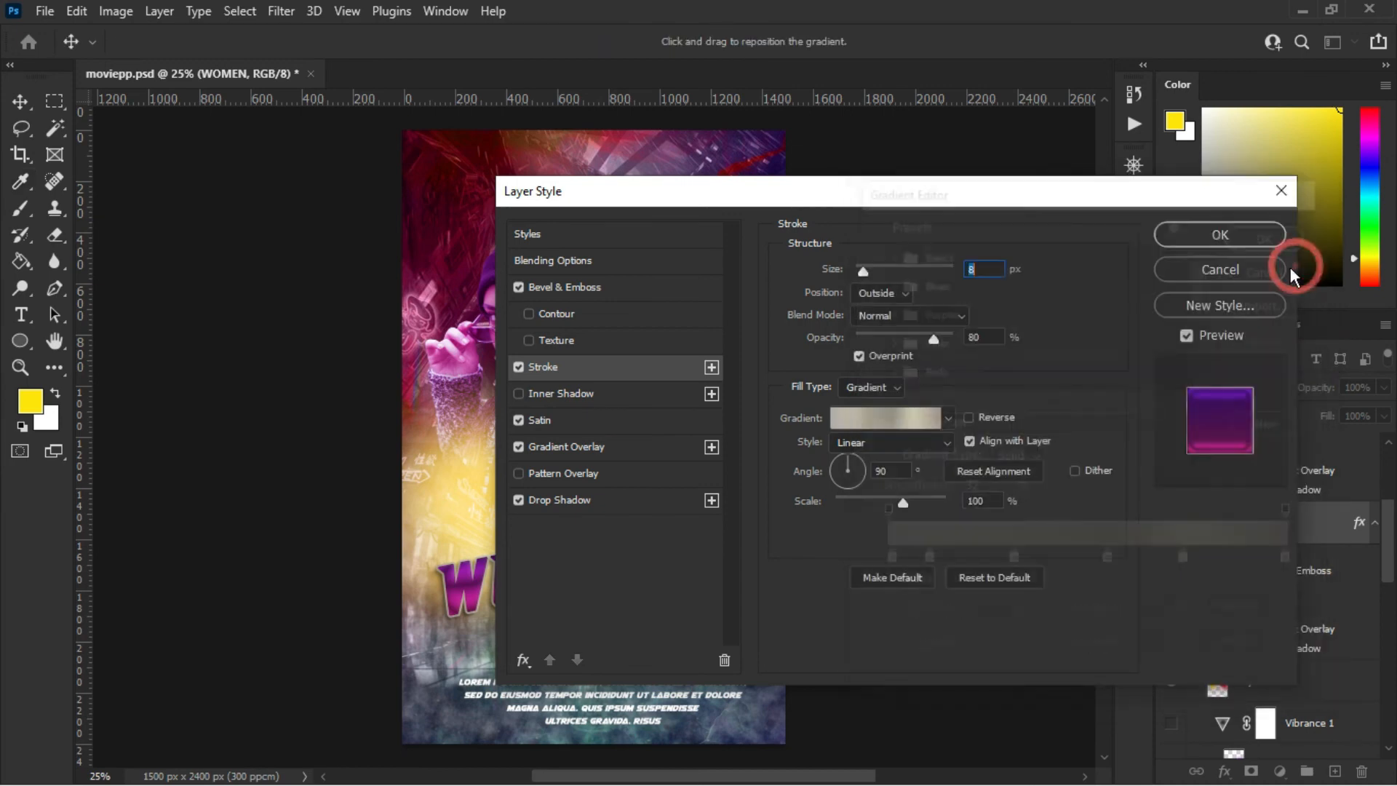
Review the WOMEN title's Satin, Gradient Overlay and Drop Shadow settings, including the overlay's gradient, and close the layer style without changes.
click(585, 420)
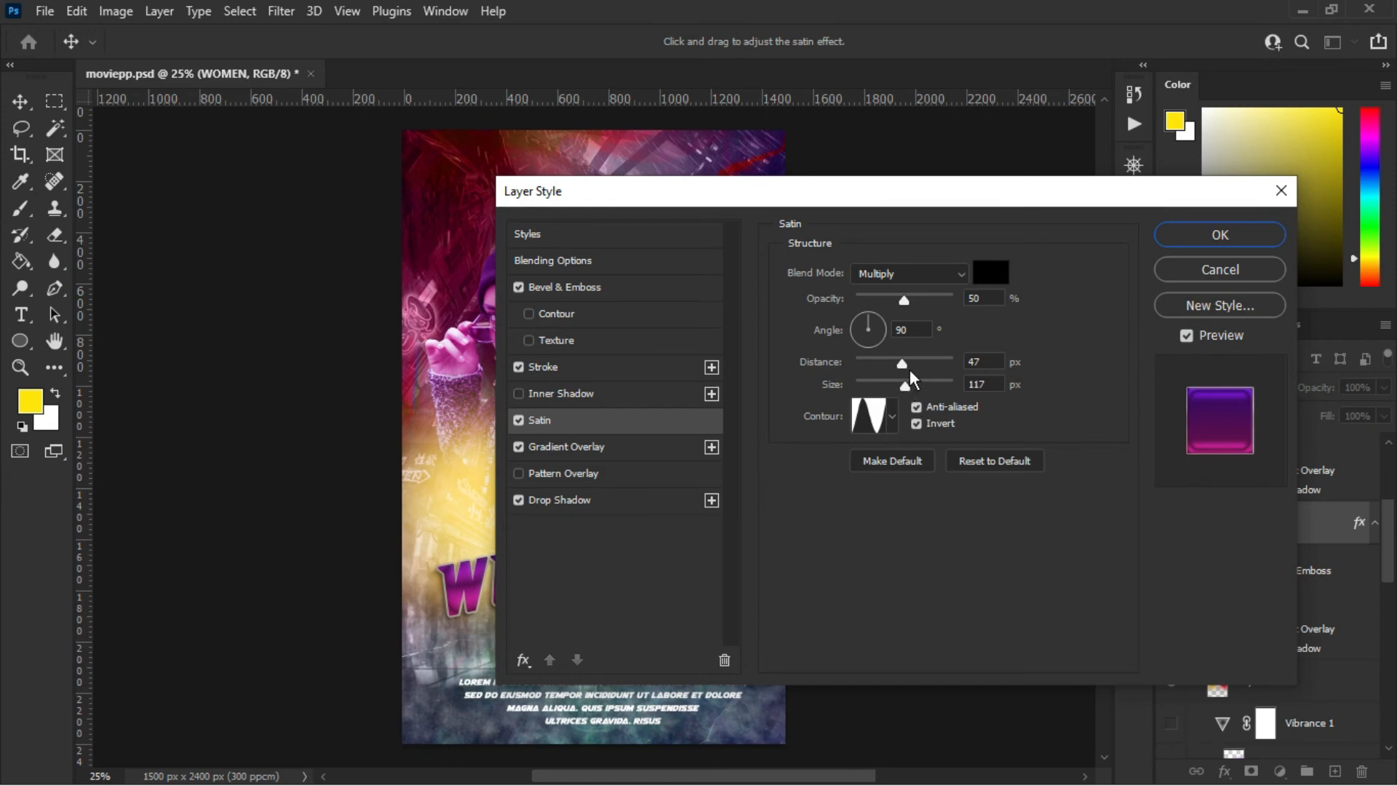
click(606, 445)
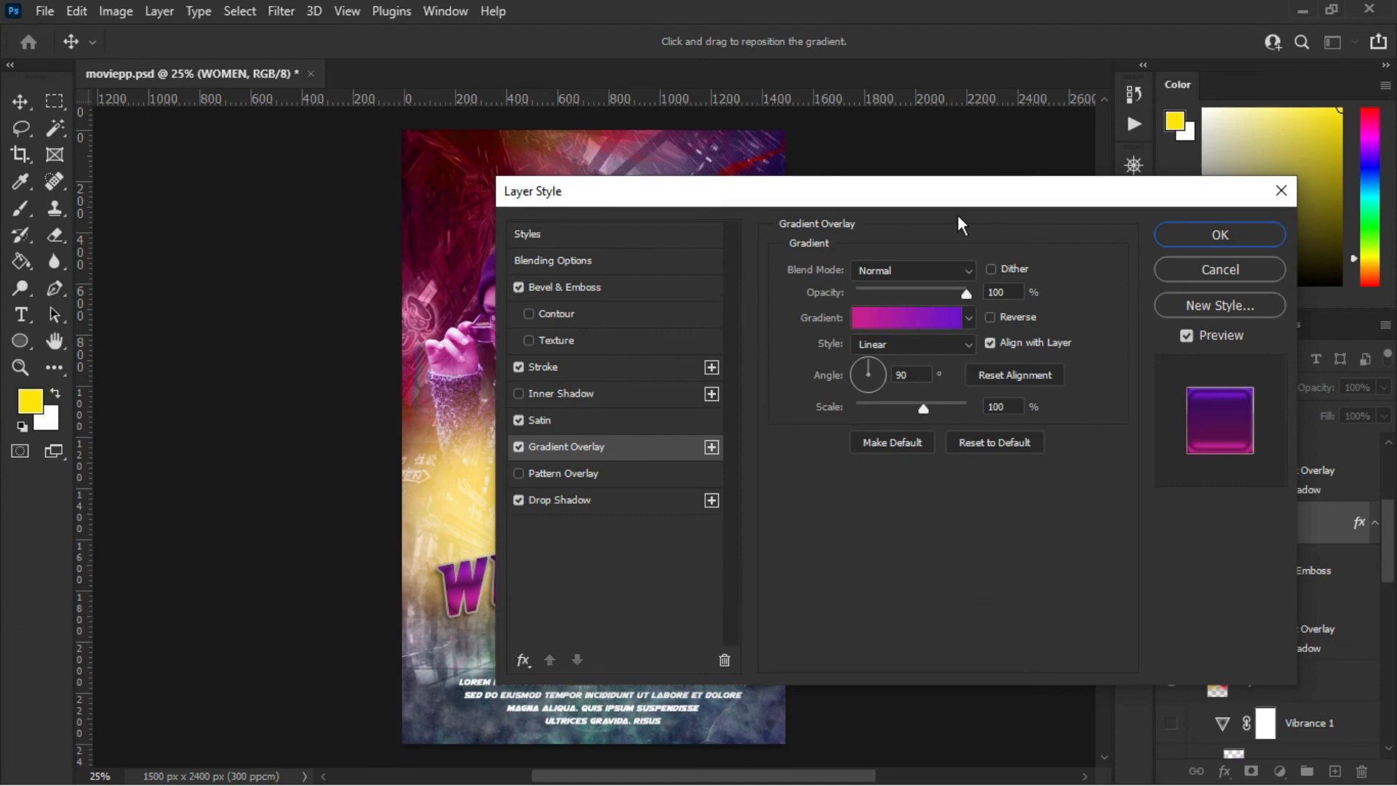
click(893, 324)
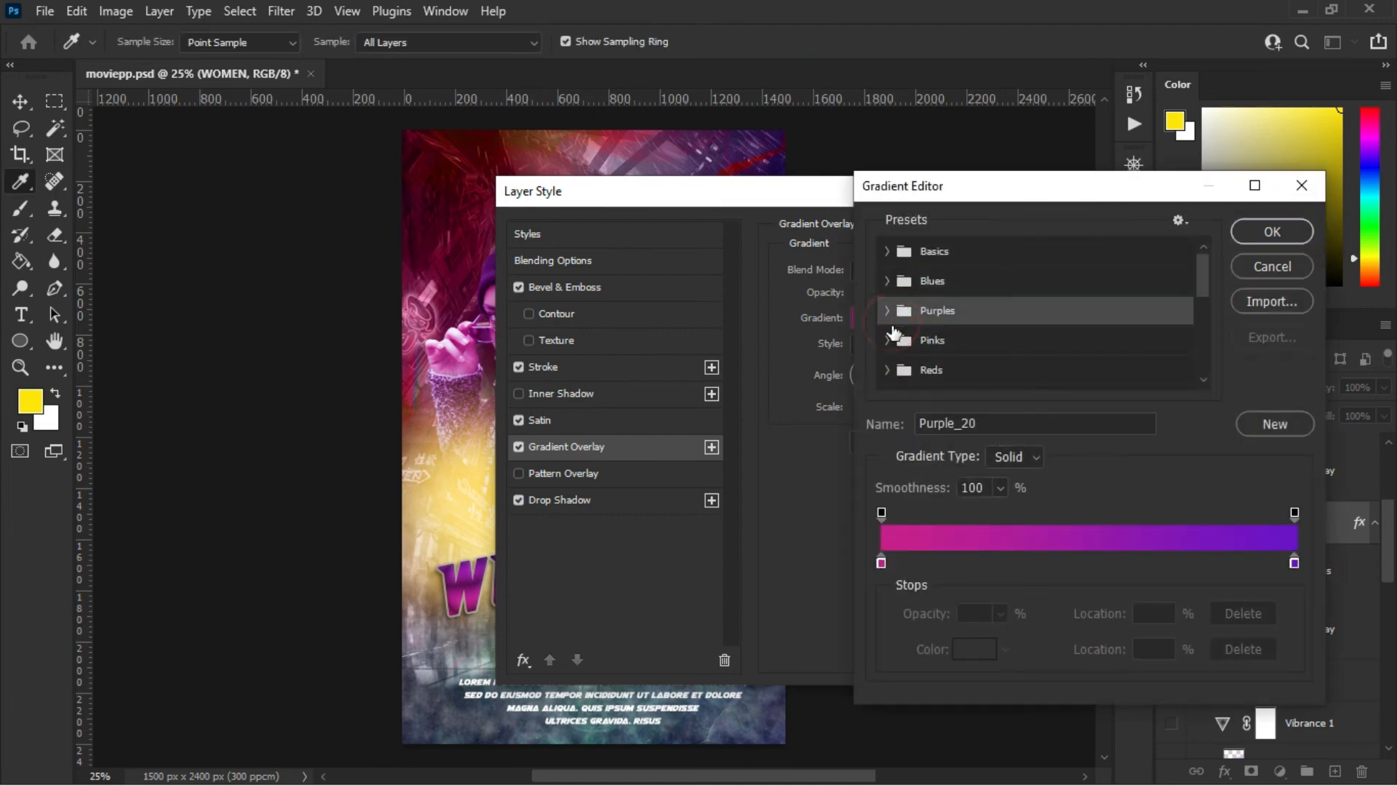
click(1247, 264)
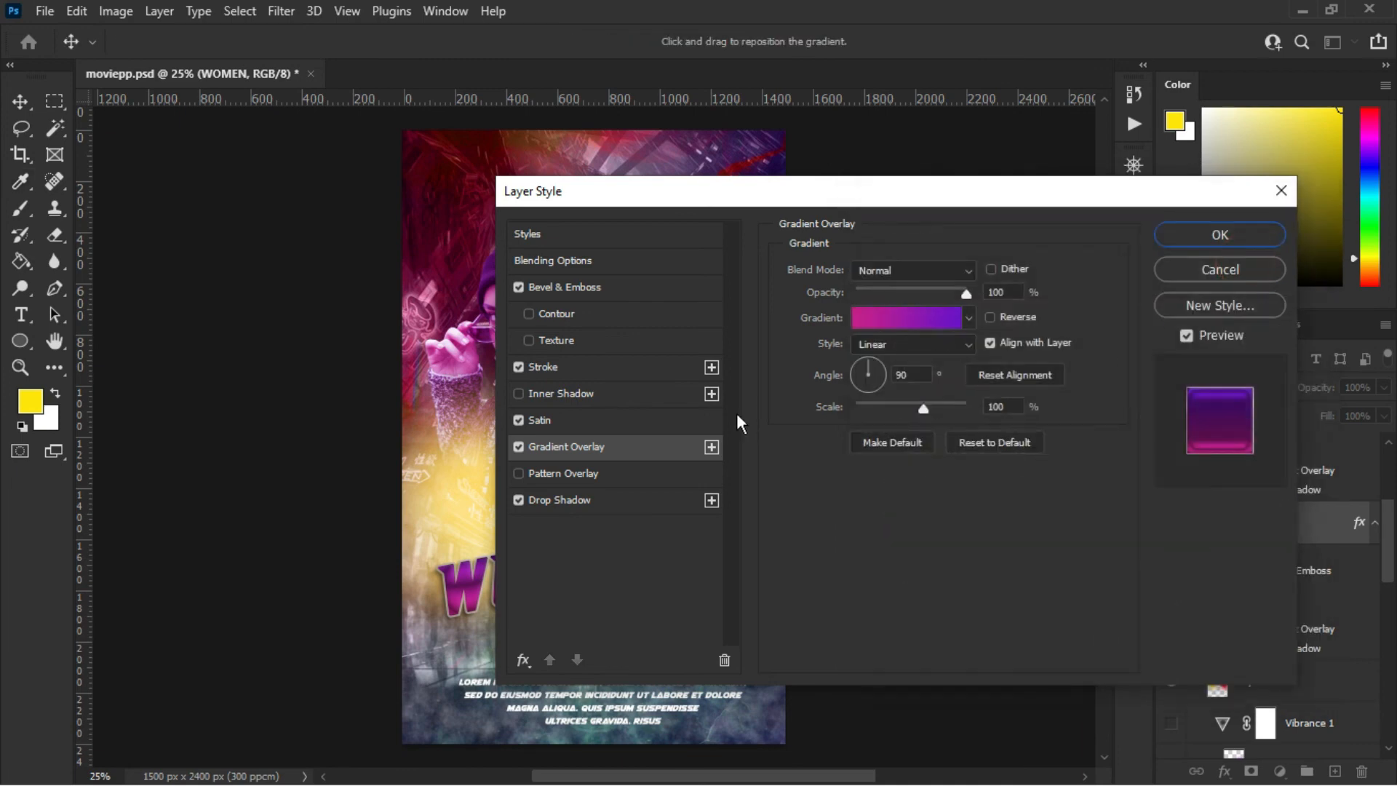
click(598, 497)
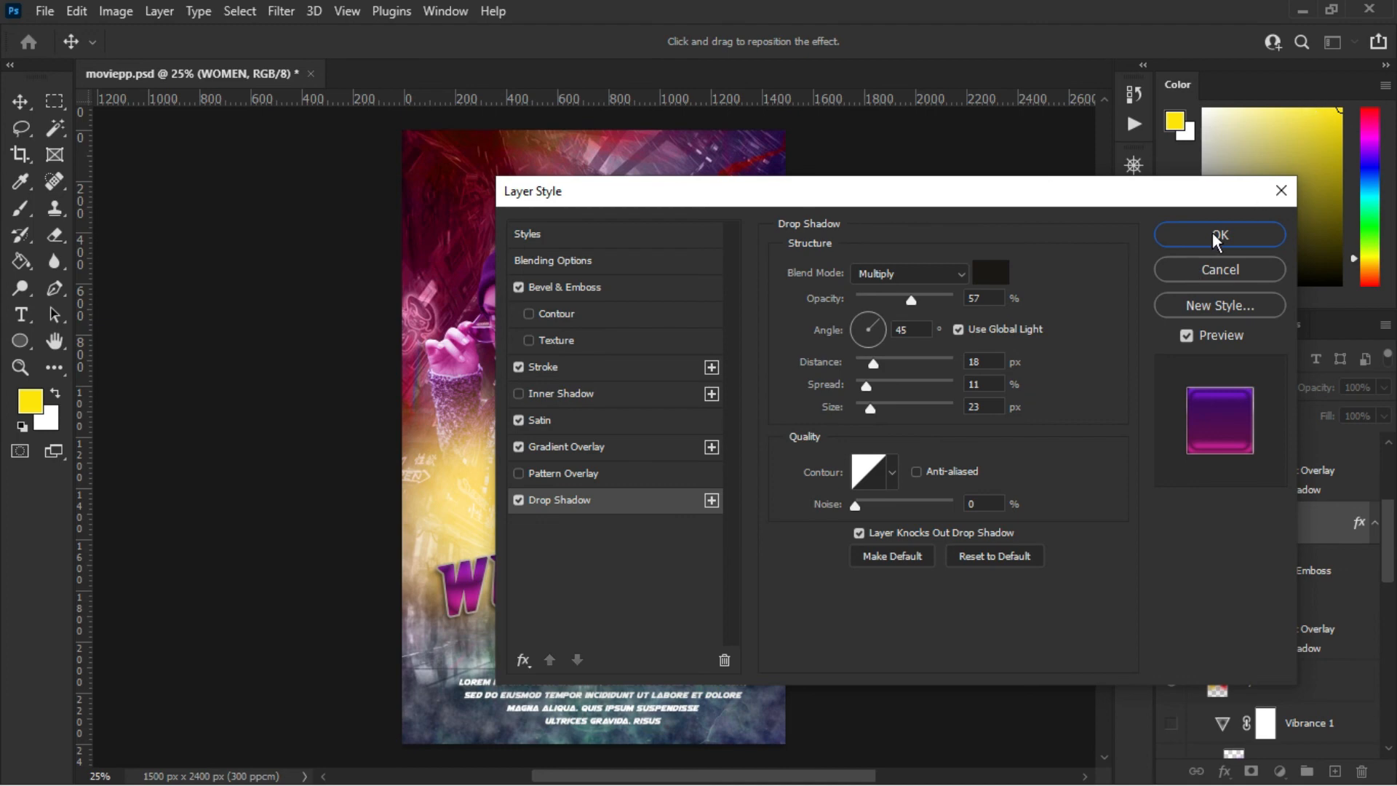
click(1193, 267)
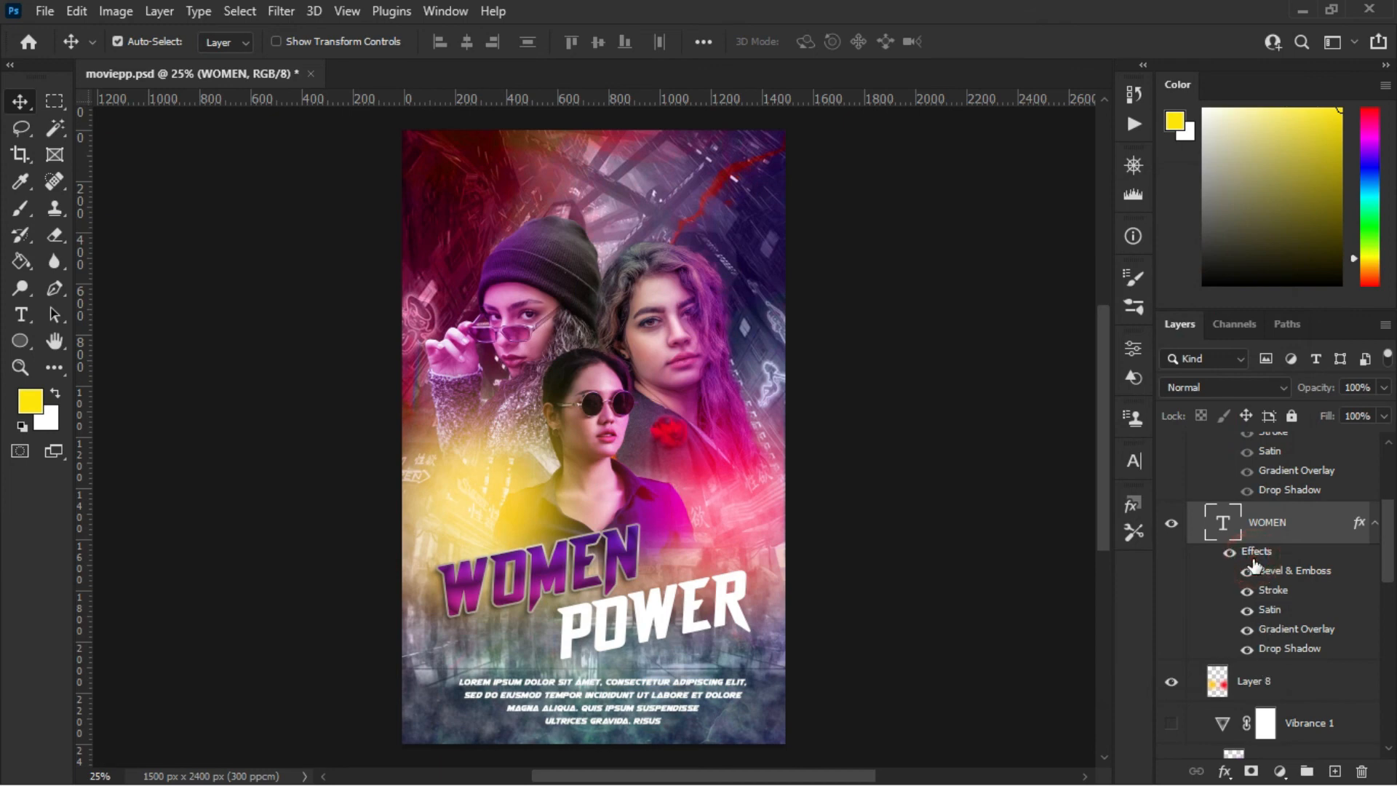
Select the POWER title's text layer.
scroll(1273, 512, up, 3)
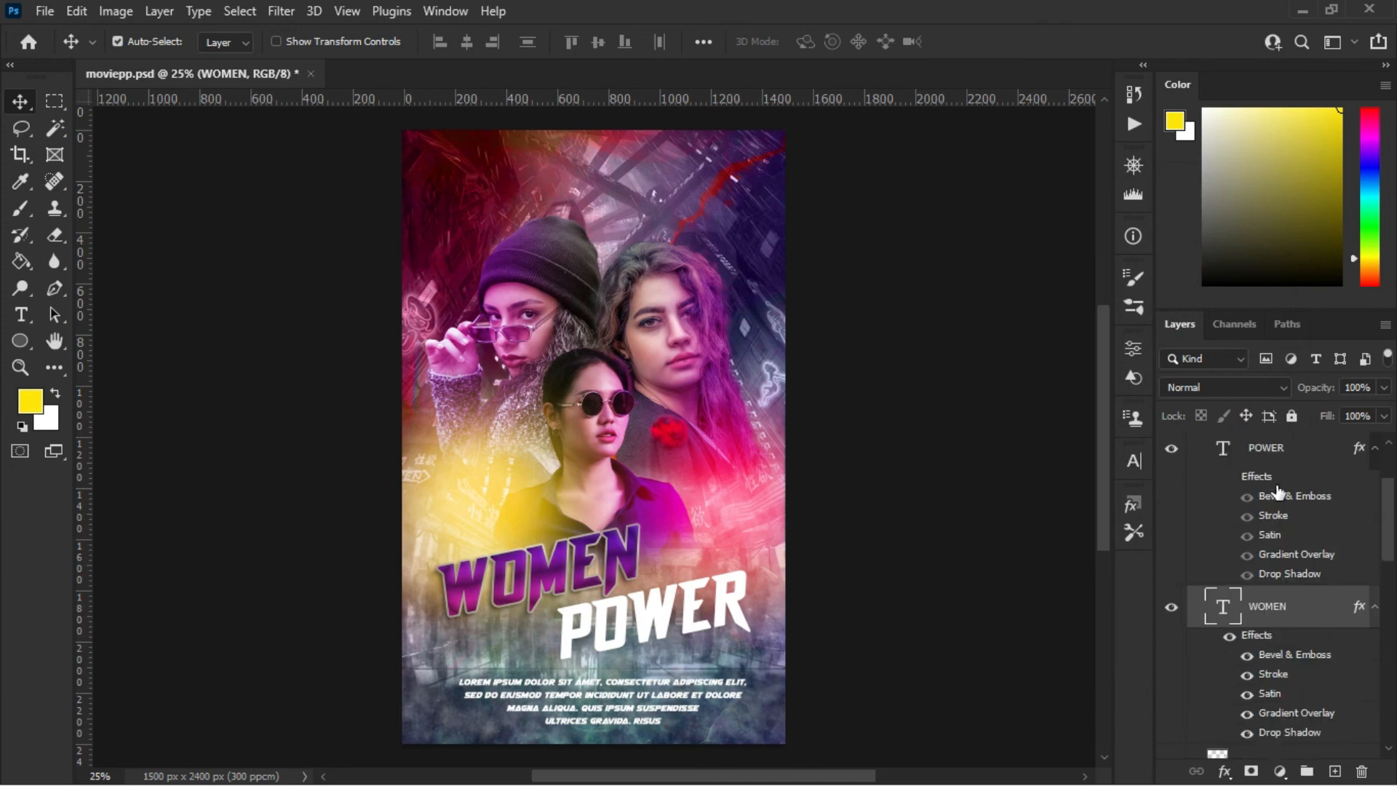
scroll(1278, 482, up, 2)
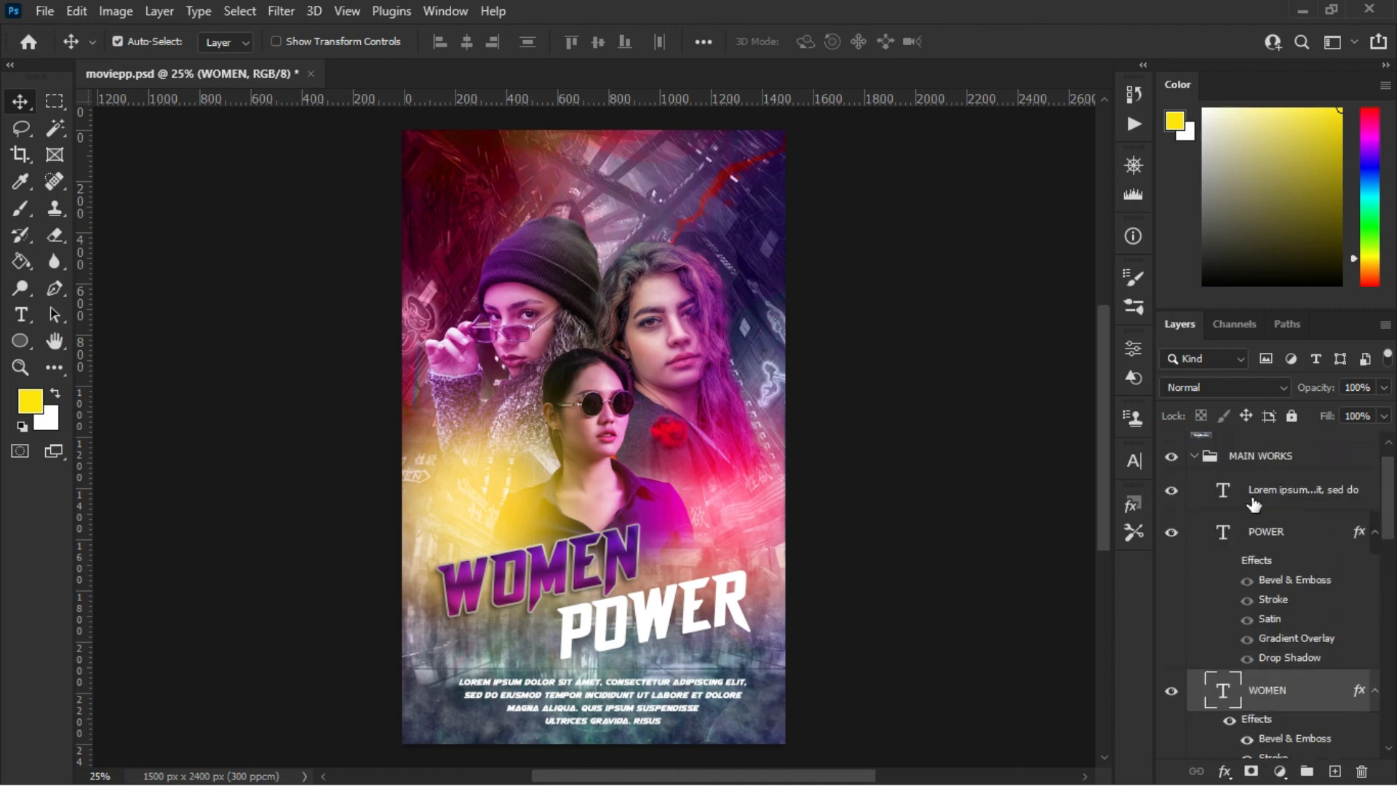
click(1252, 502)
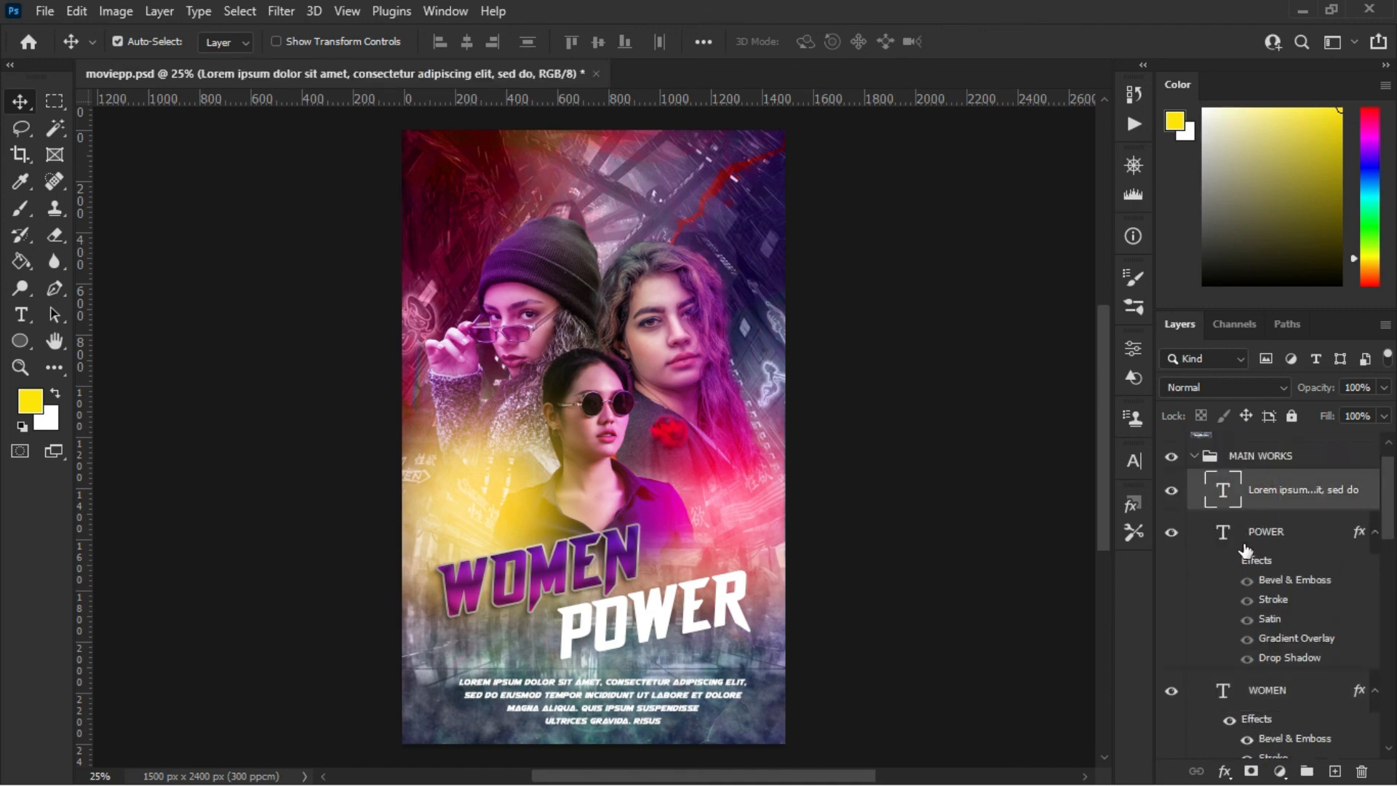
click(1253, 542)
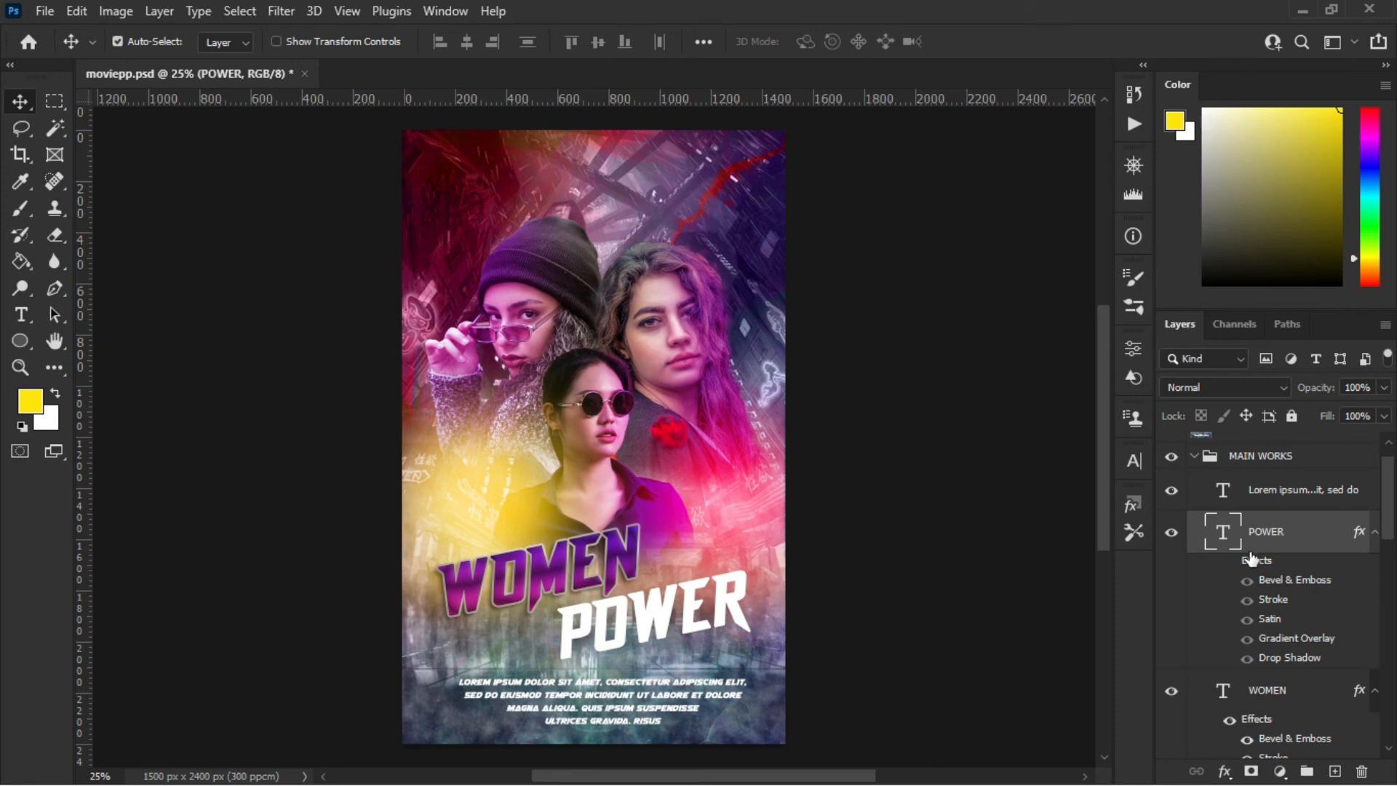